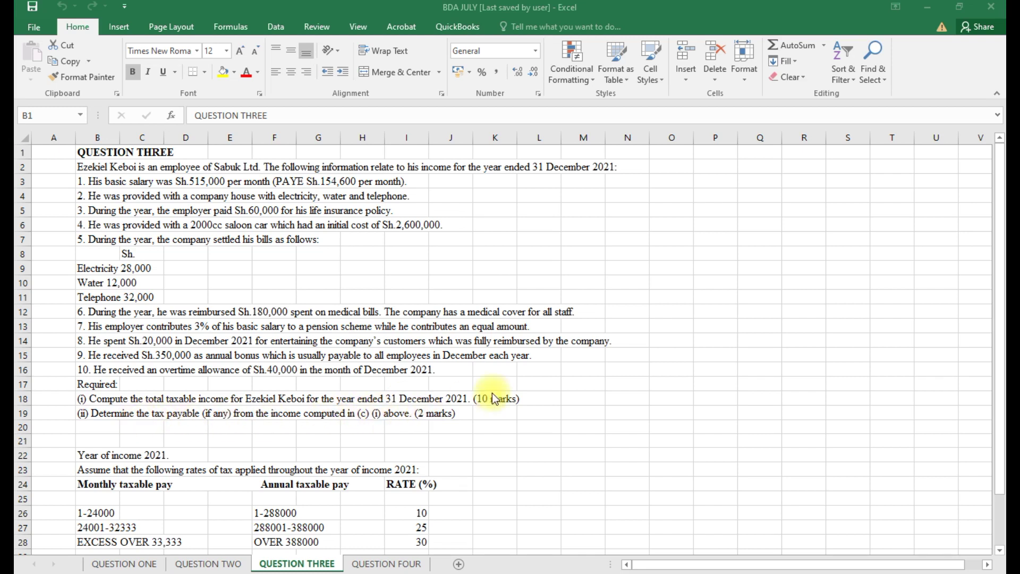
Enter the employee's name in capitals in cell O4.
click(675, 194)
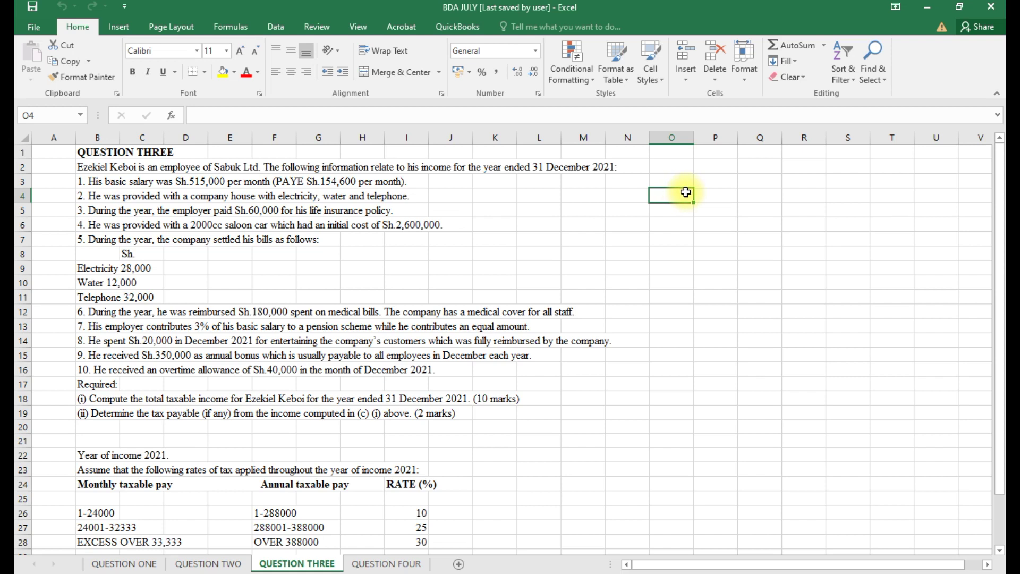
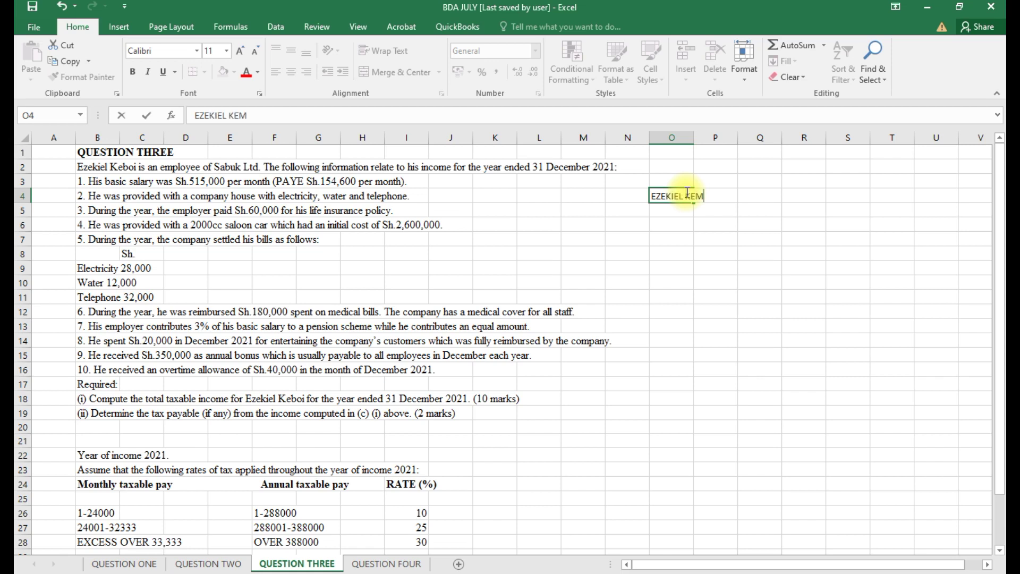
Format the name cell and the area below in Times New Roman, size 12.
drag(687, 196, 965, 531)
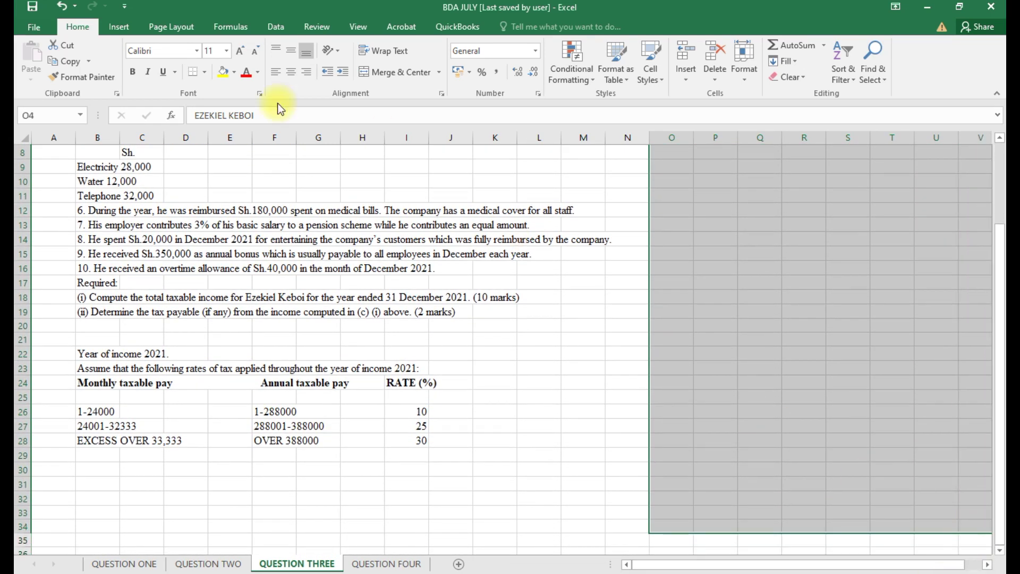
click(196, 50)
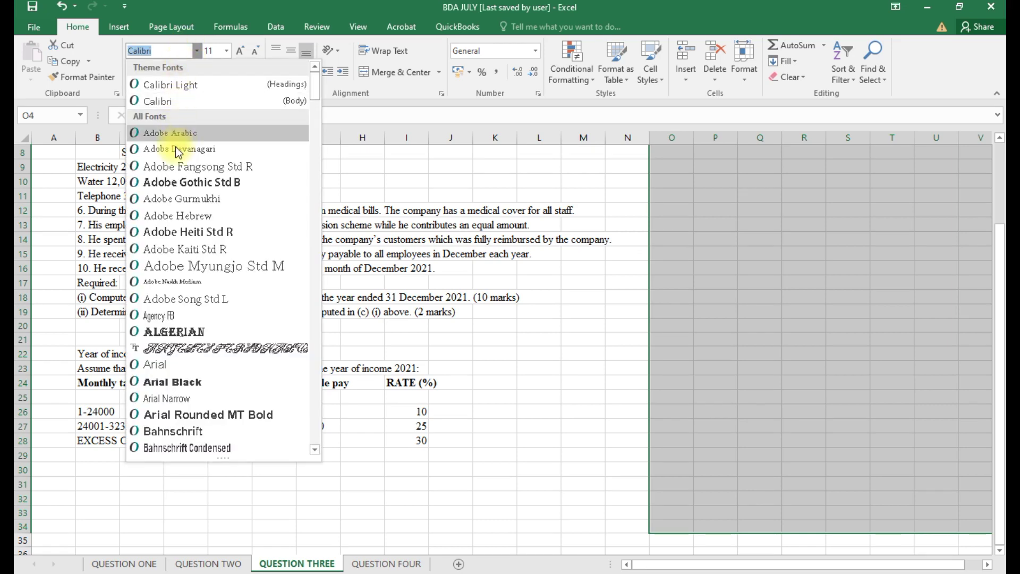
text(Times New Roma)
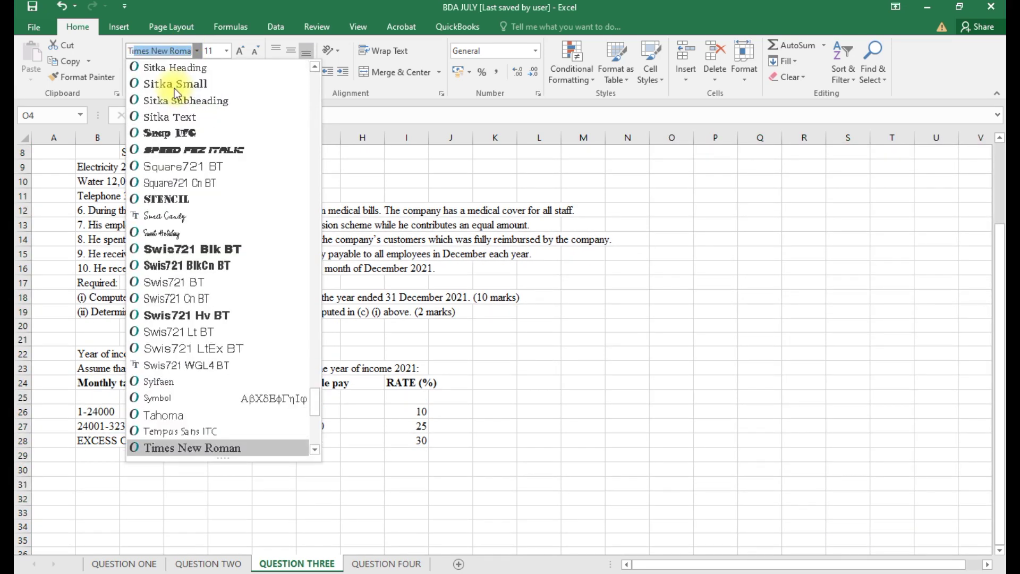
key(Return)
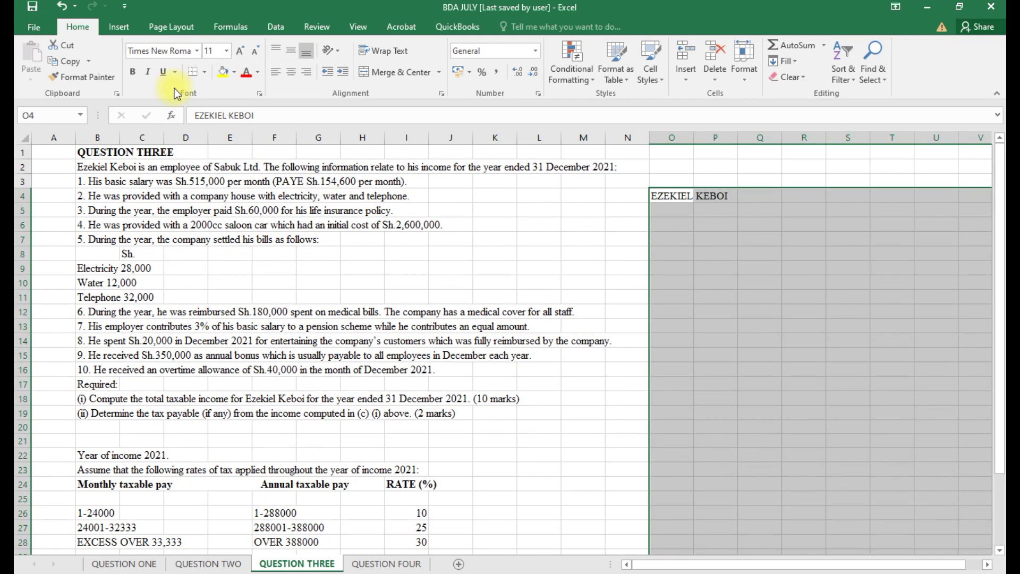
click(227, 51)
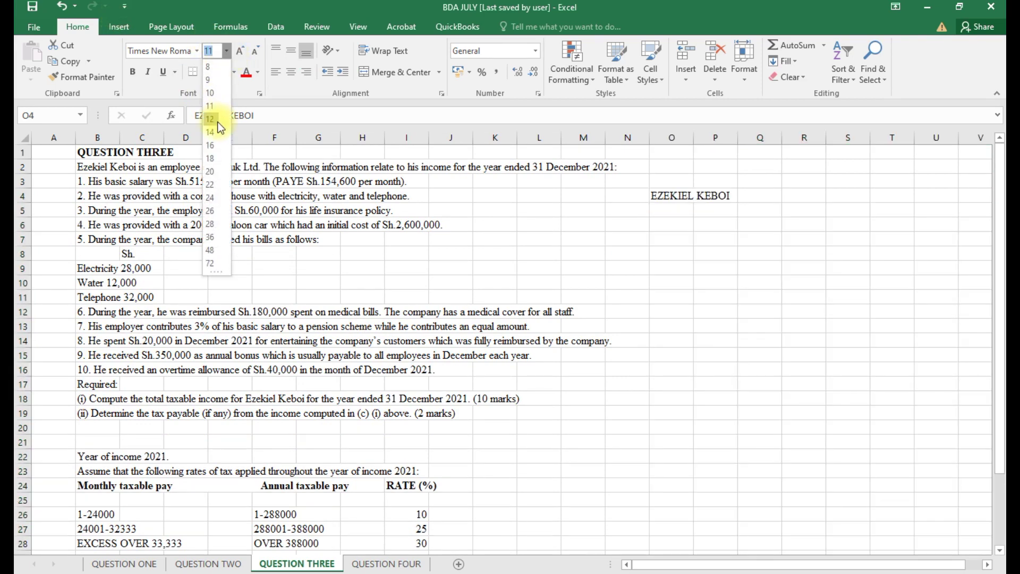
click(211, 121)
click(717, 253)
Merge and centre the name across O4:R4.
double_click(668, 201)
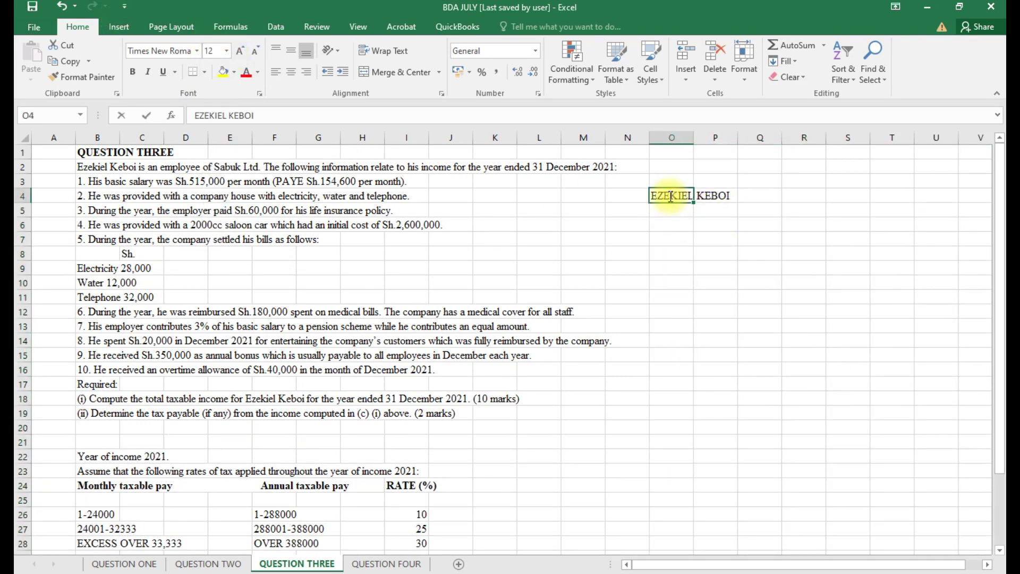
key(Escape)
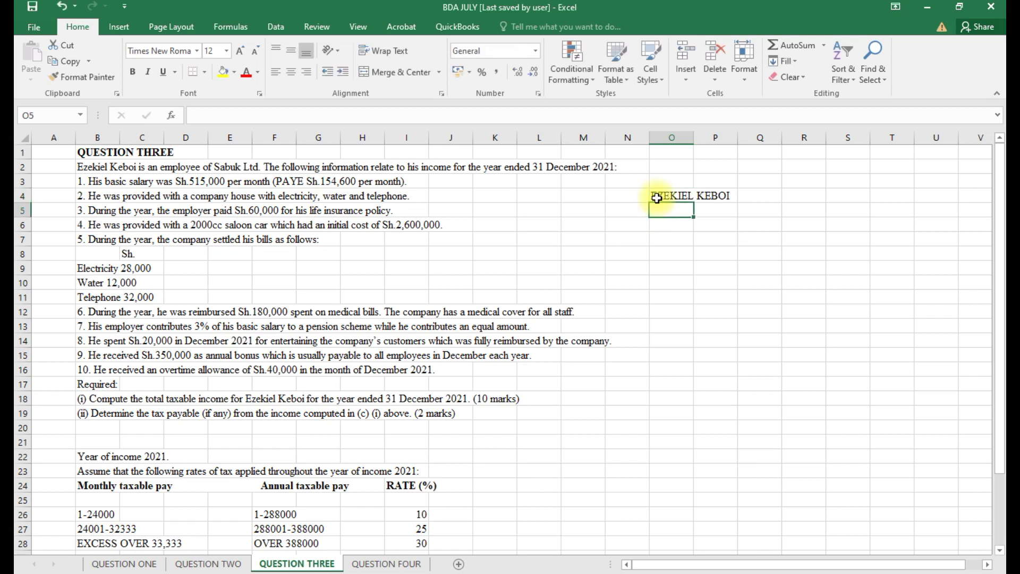
drag(665, 197, 792, 197)
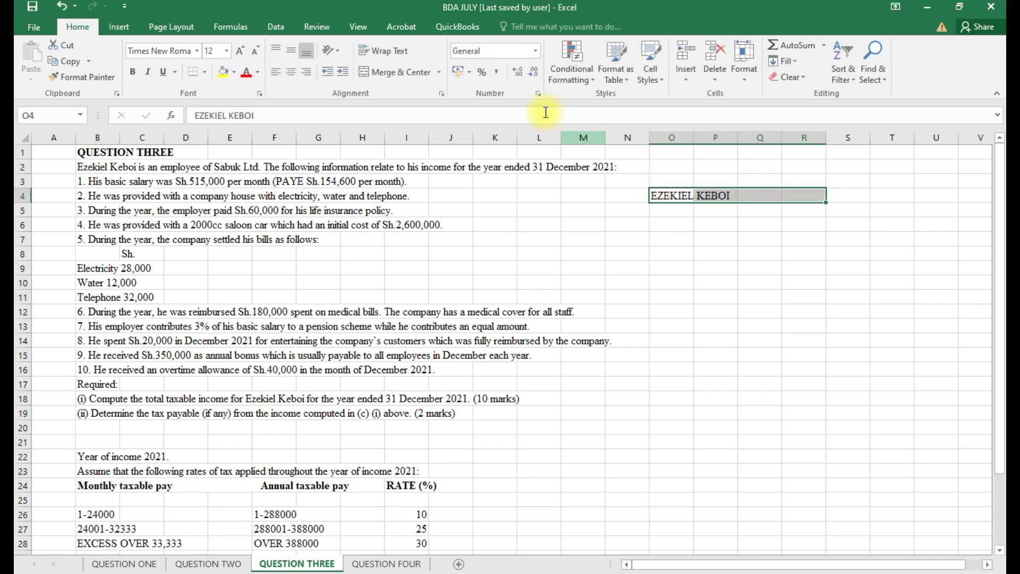
click(376, 71)
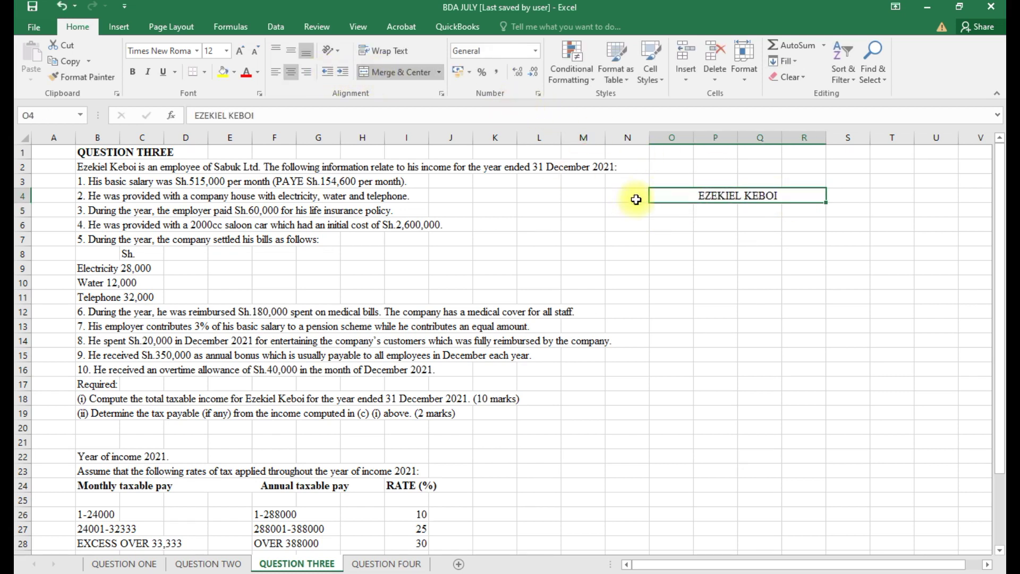
click(669, 207)
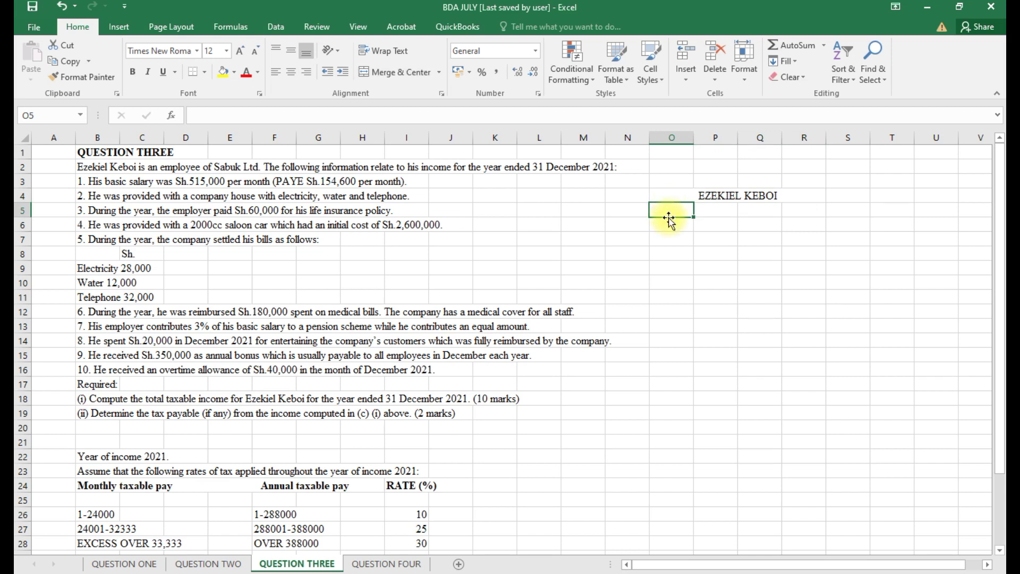
Type 'TOTAL TAXABLE INCOME FOR THE YEAR ENDED 31 DECEMBER 21021' into cell O5.
text(TOTA)
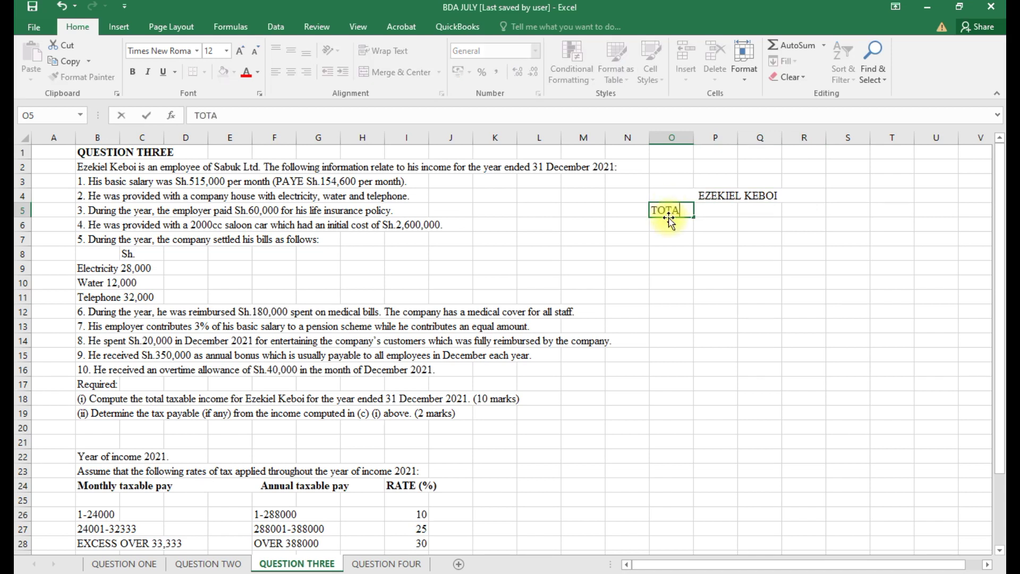
text(L TAXABLE INC)
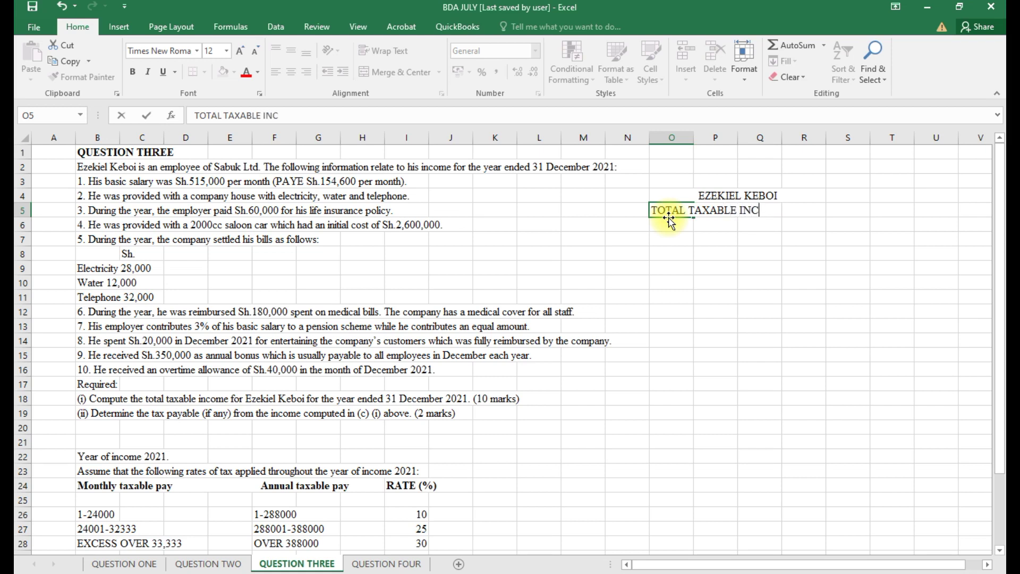
text(OME FOR THE )
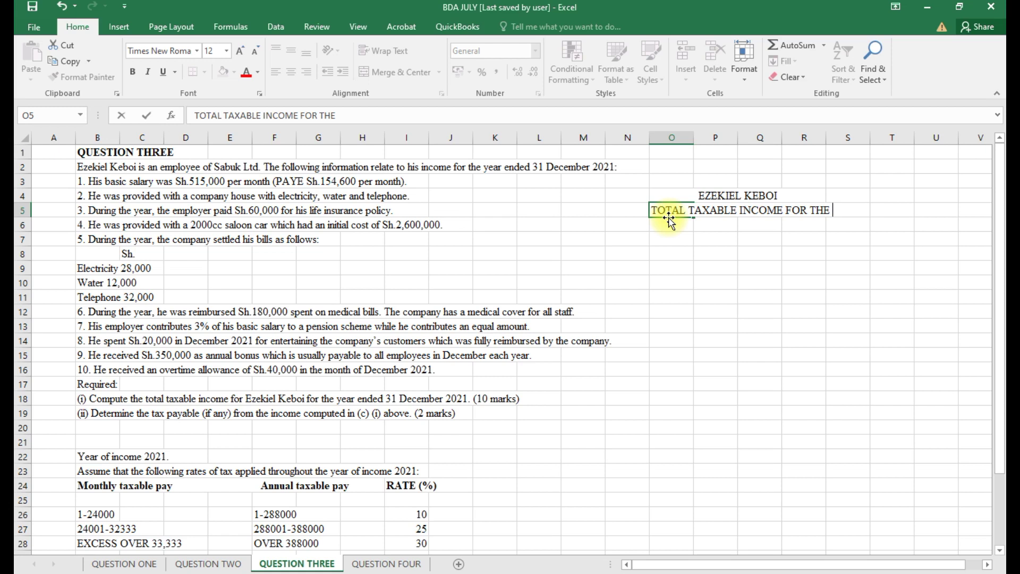
text(YEAR ENDED )
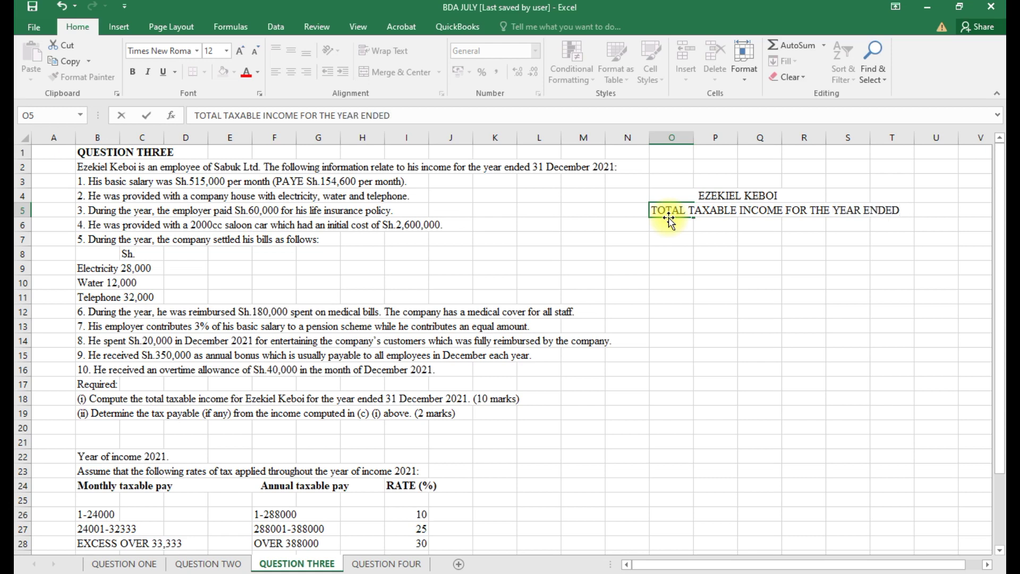
text(31 DECEMBER)
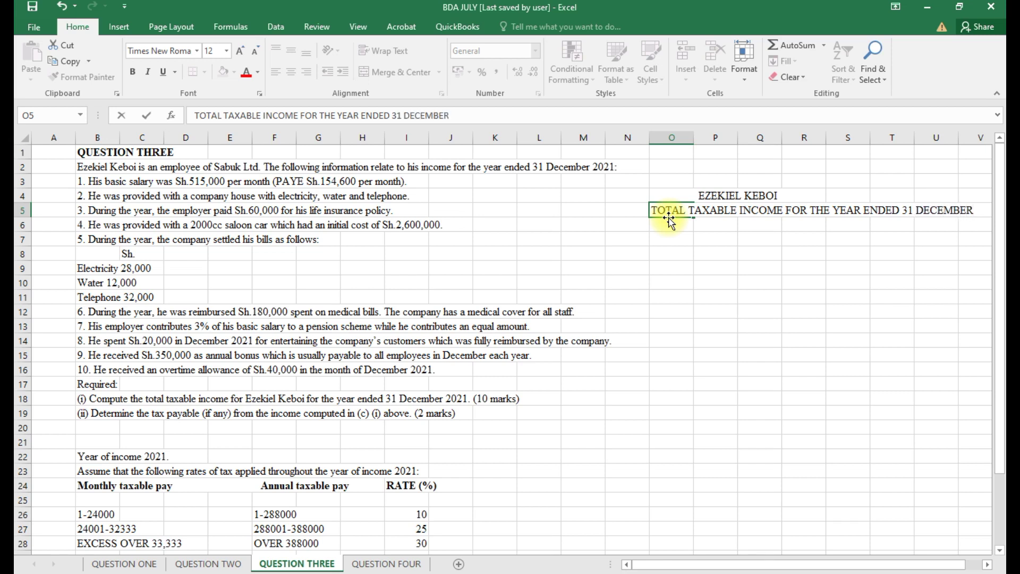
text( 21021)
Merge and centre the income heading across O5:V5.
click(731, 237)
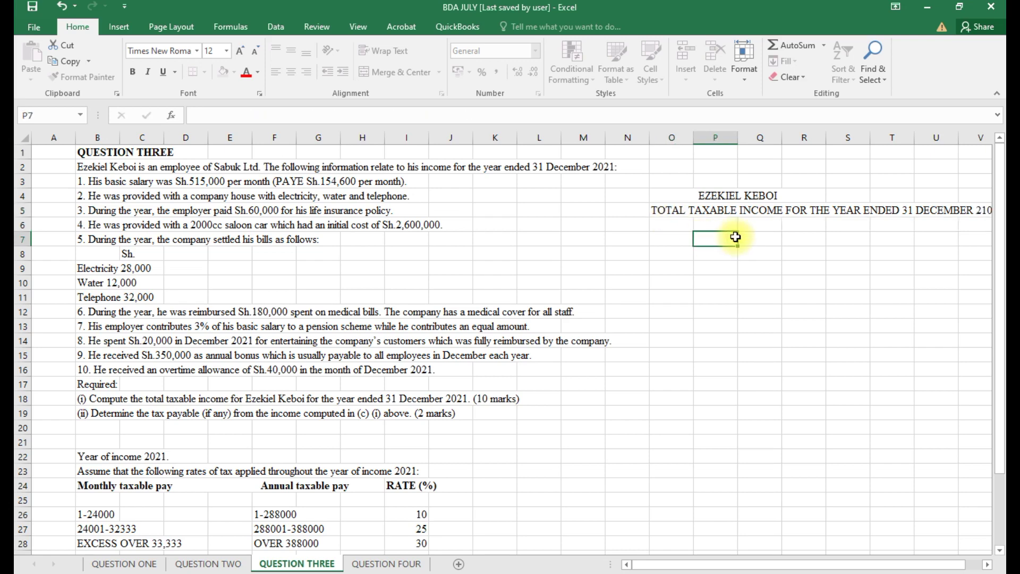
drag(672, 567, 688, 566)
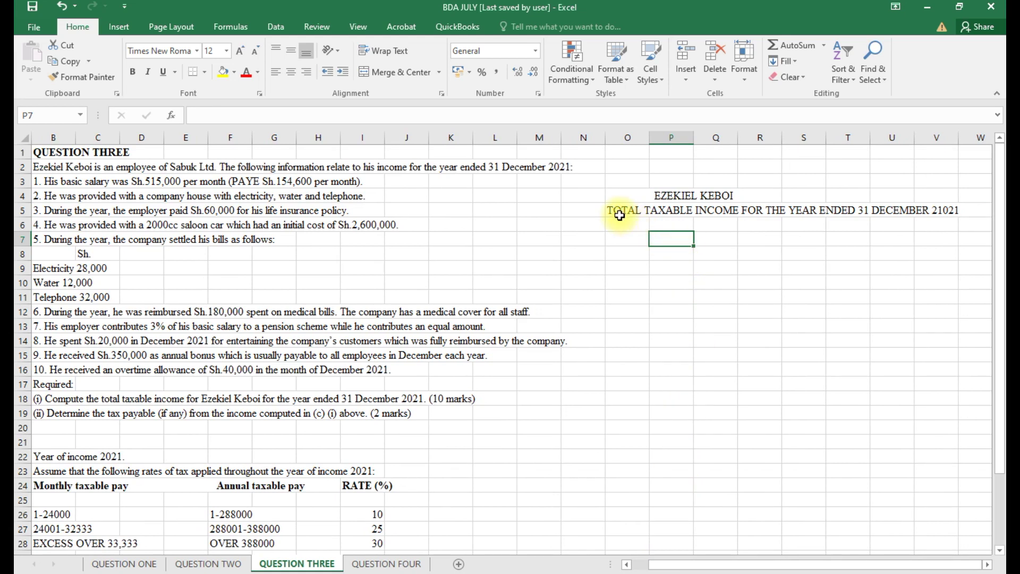
drag(611, 212, 937, 214)
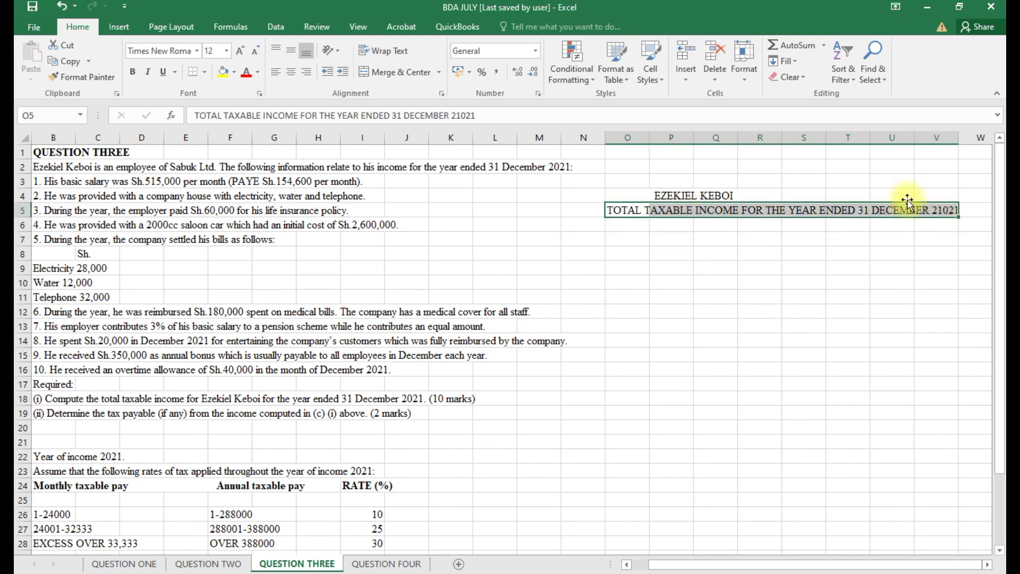
click(396, 72)
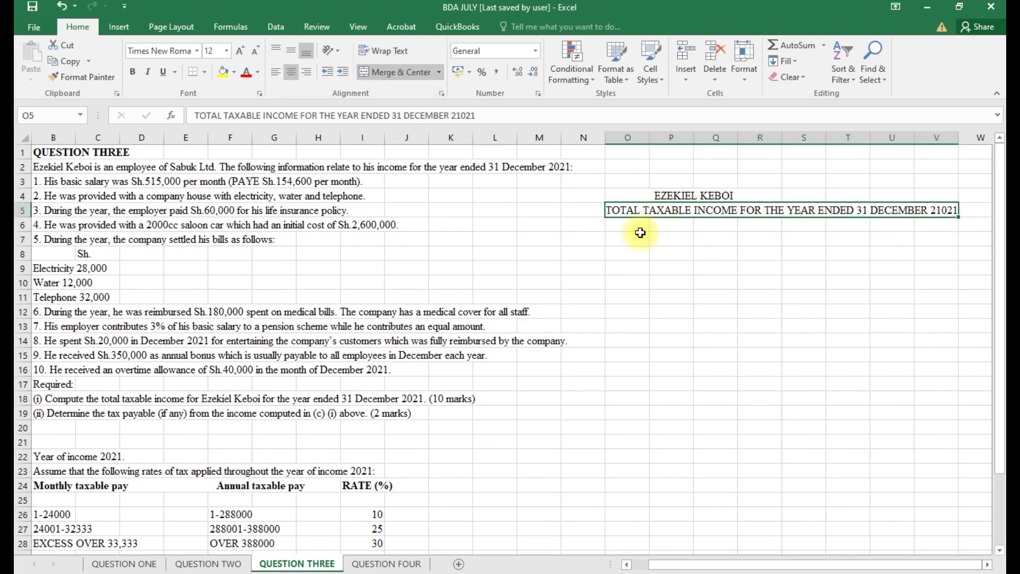
click(617, 225)
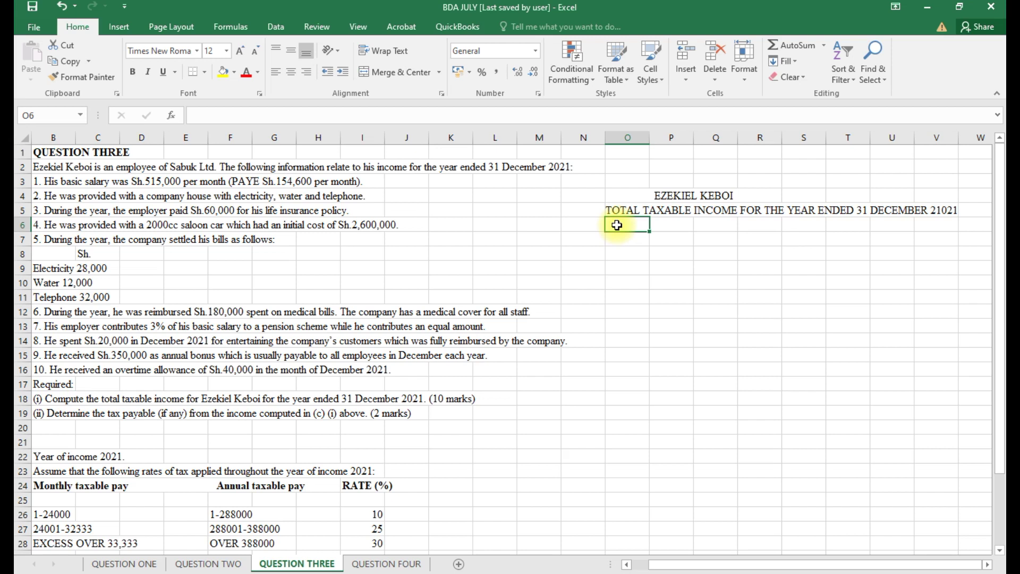
Make the name and income heading bold, and add a bottom border under the heading.
click(665, 192)
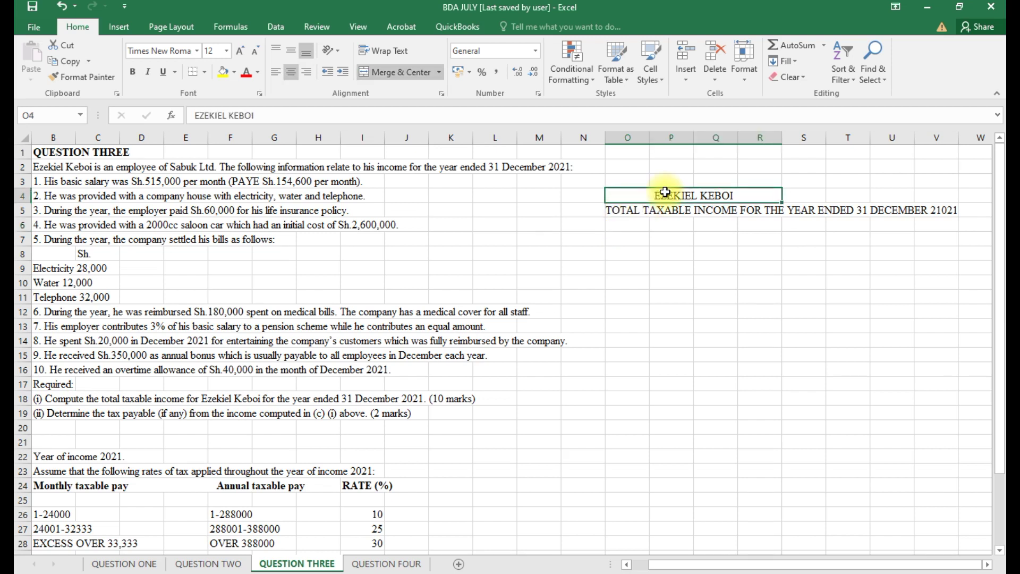
key(ctrl+b)
click(658, 211)
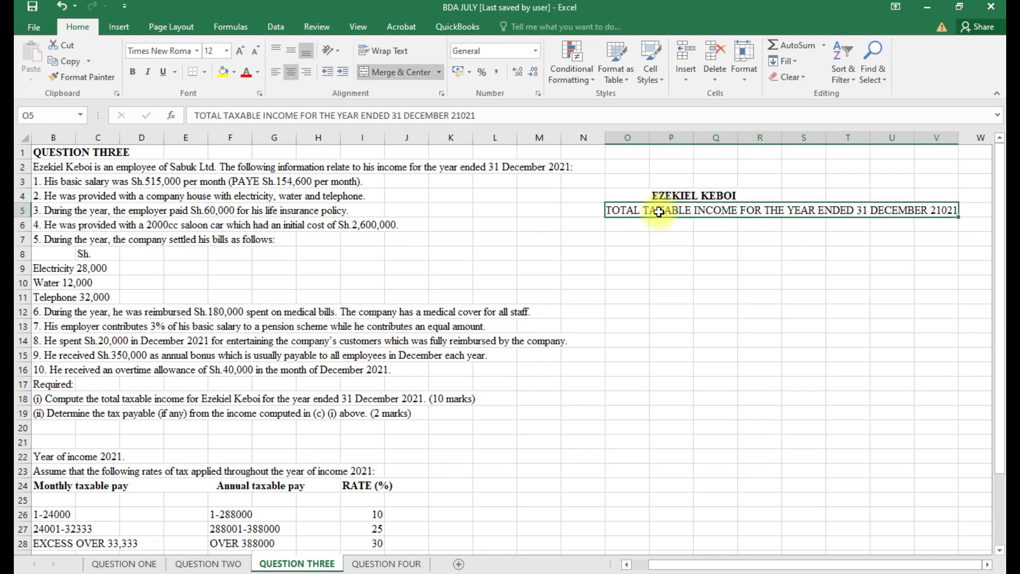
key(ctrl+b)
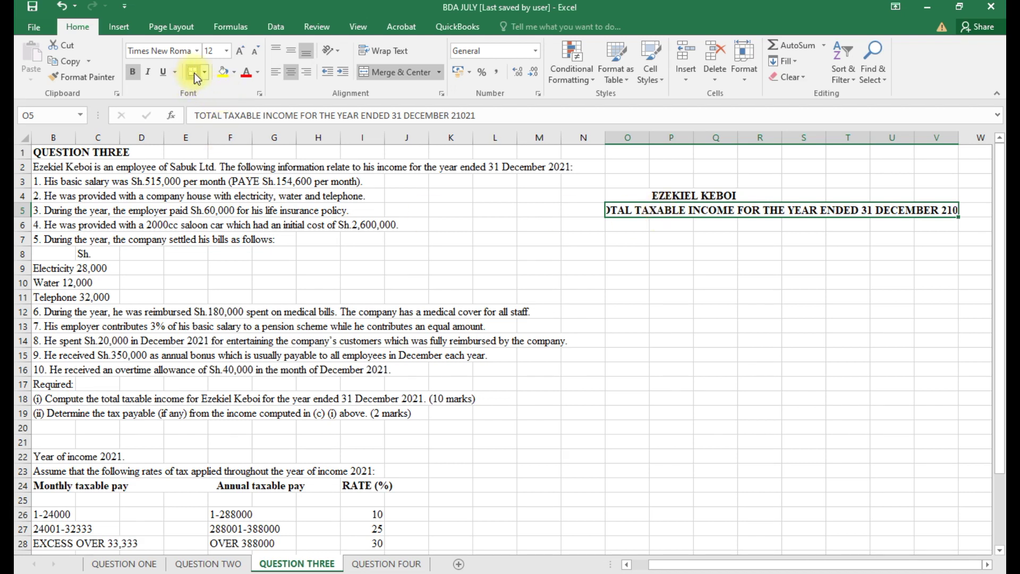
click(194, 74)
click(744, 270)
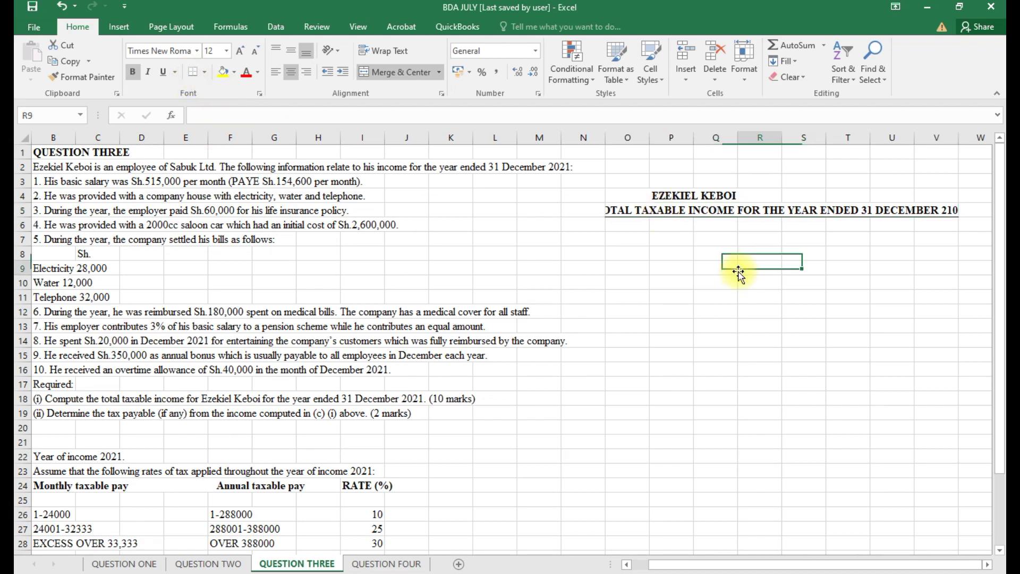
click(629, 228)
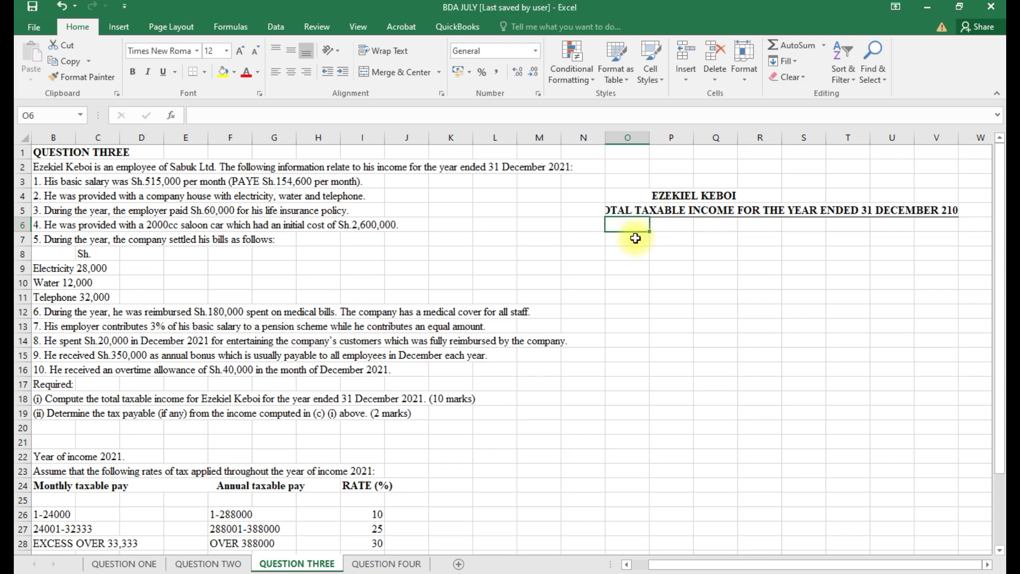
click(633, 242)
Add BASIC SALARY as =515000*12 (6,180,000), with column T in Comma Style and no decimals.
text(BAS)
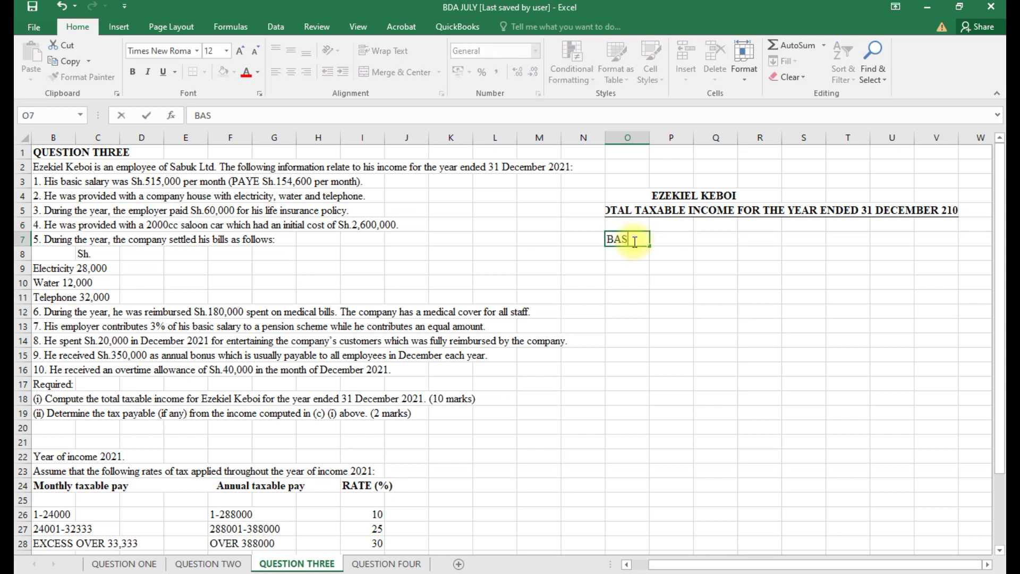
text(IC SALAR)
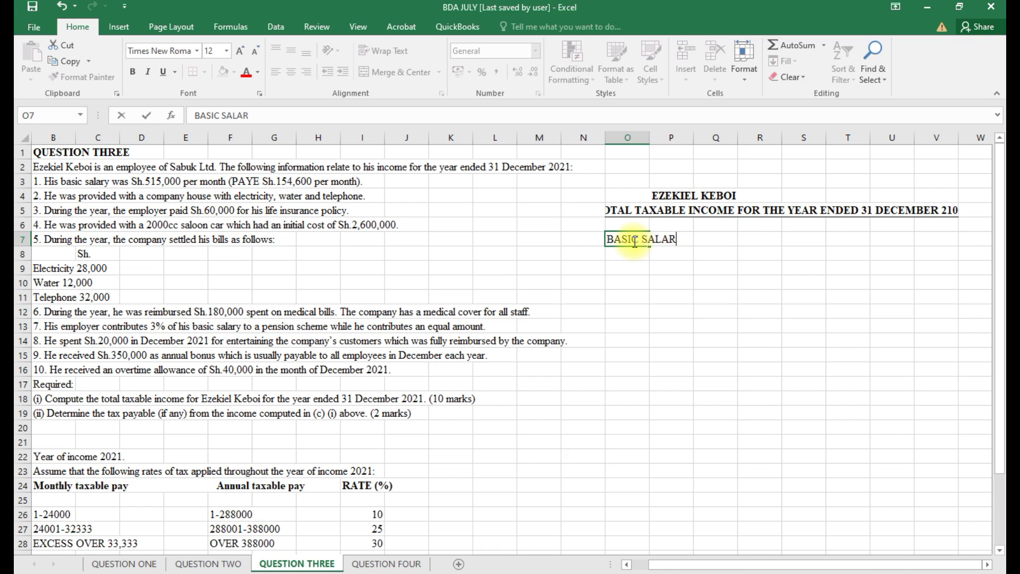
text(Y)
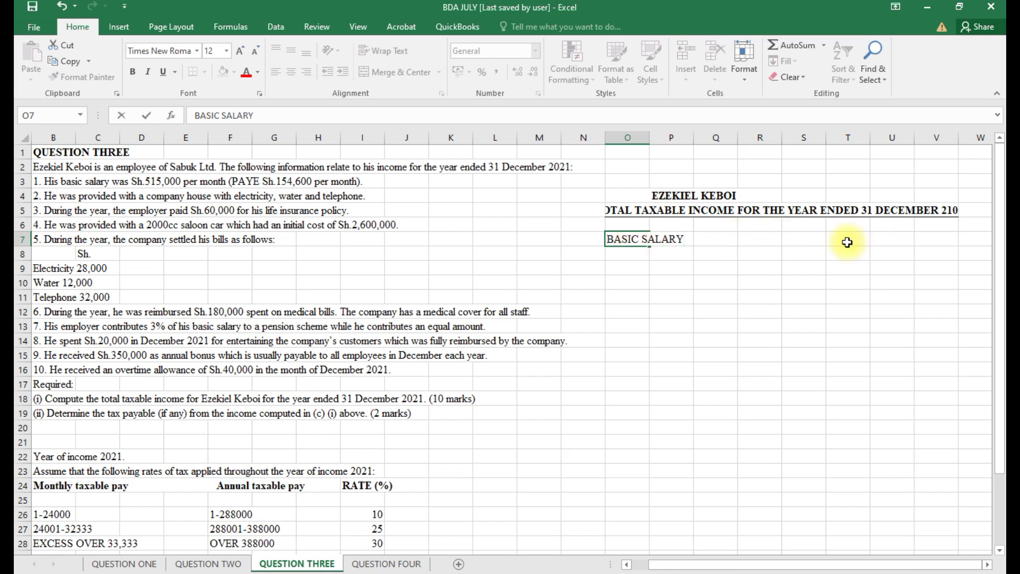
click(845, 242)
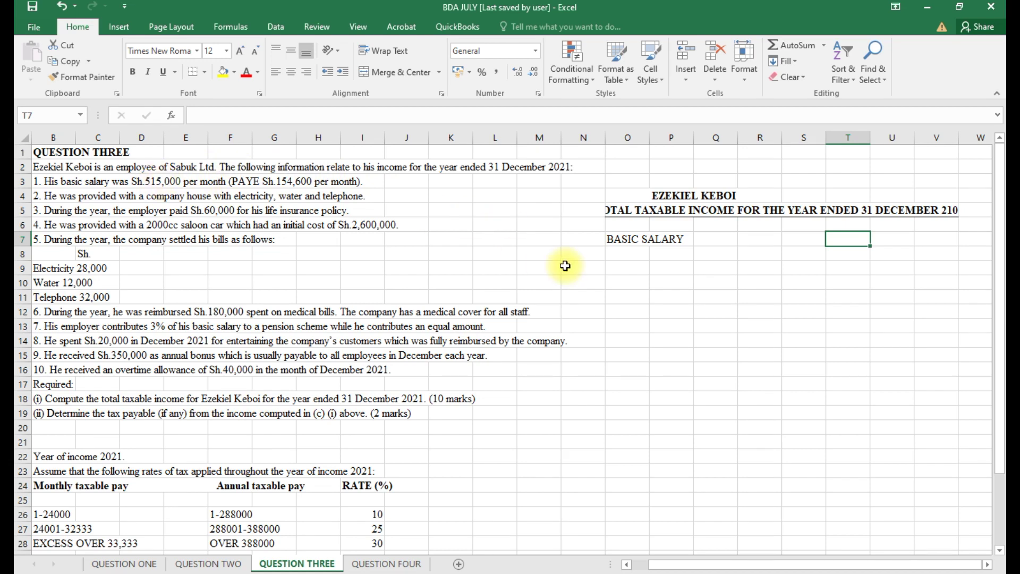
text(=5150)
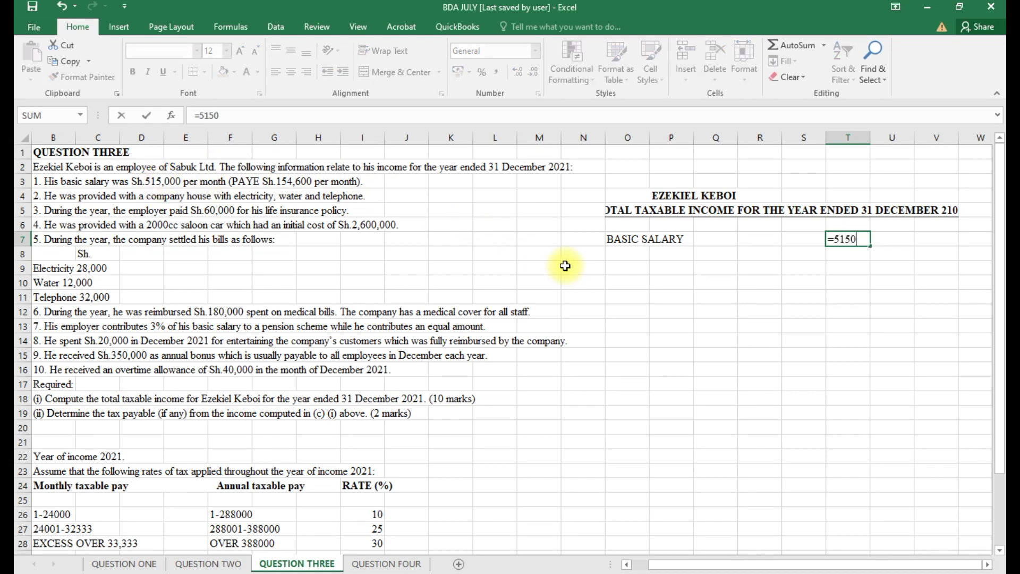
text(00*12)
key(Return)
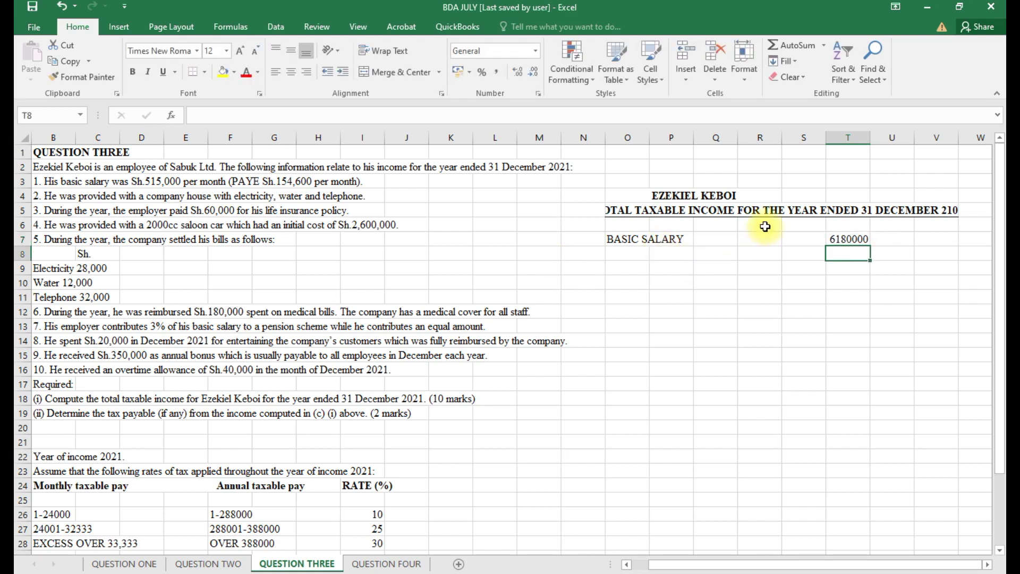
click(842, 136)
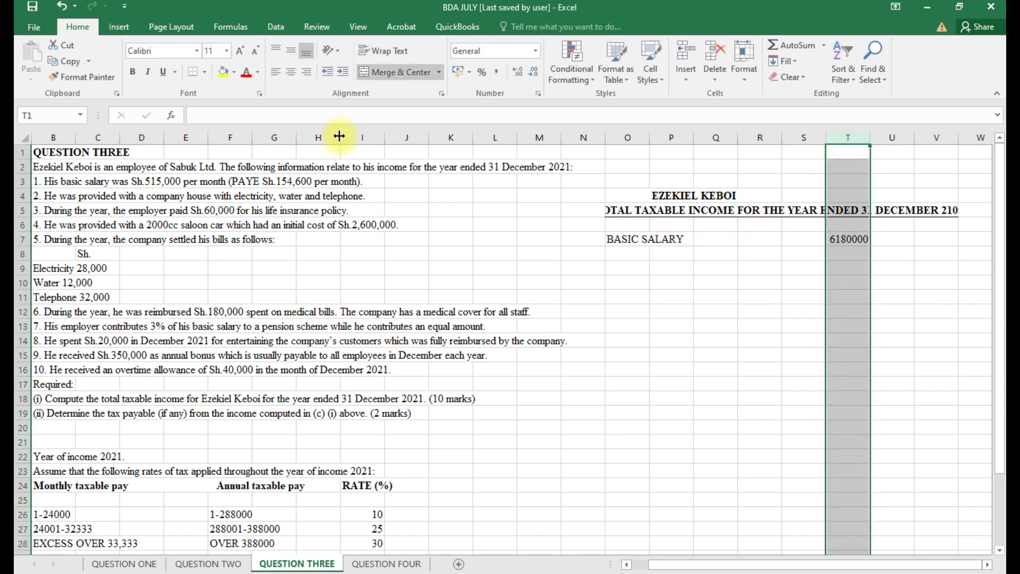
click(496, 74)
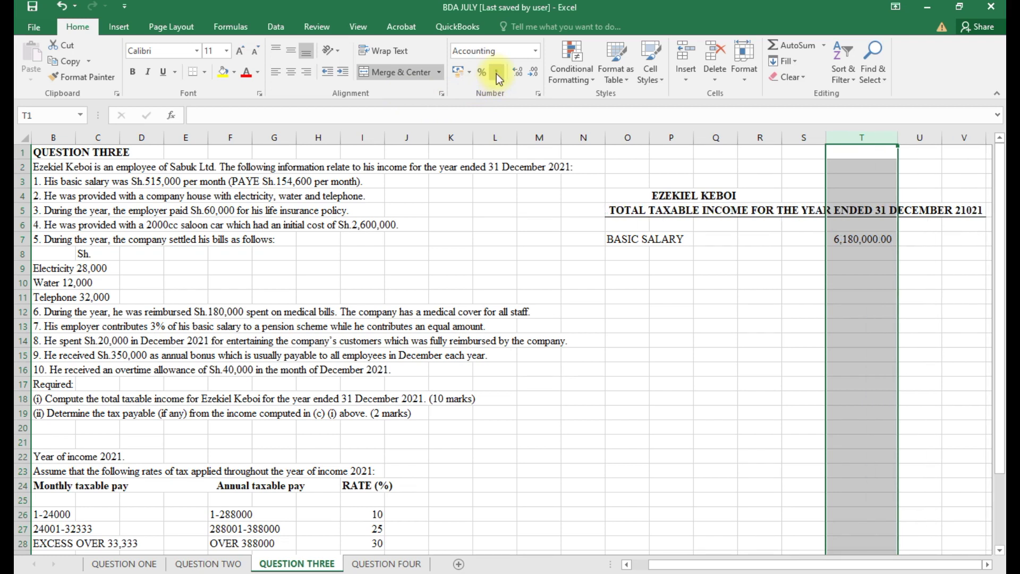
click(534, 73)
click(534, 73)
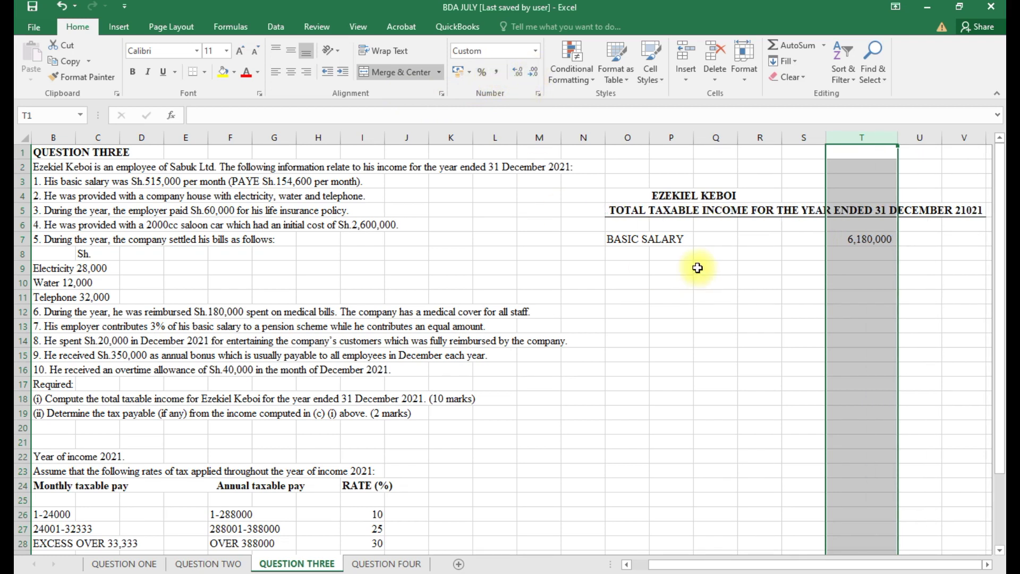
Label O8 OVERTIME ALLOWANCE and begin entering its amount in T8.
click(608, 259)
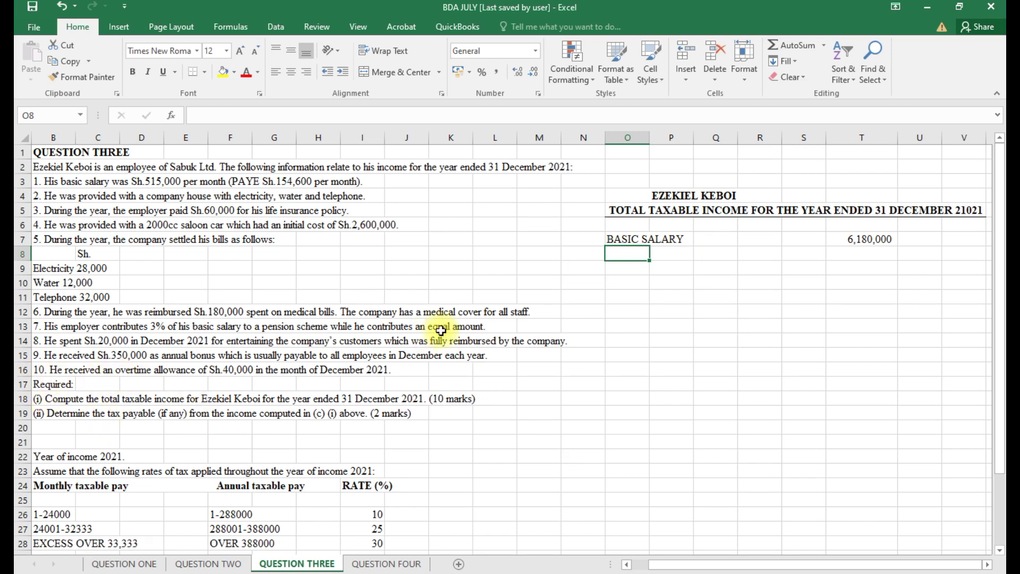
text(OVERT)
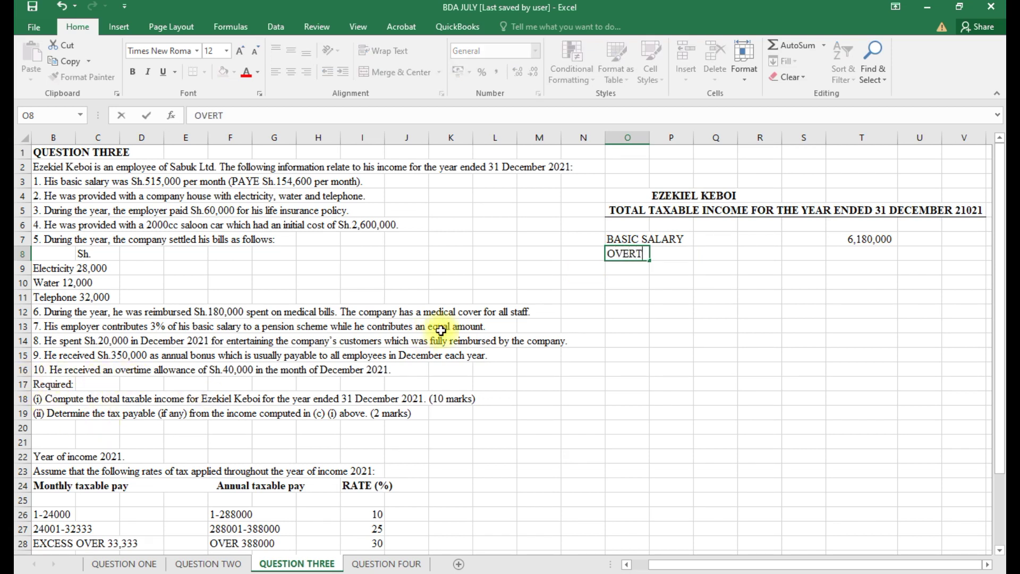
text(IME ALLOWA)
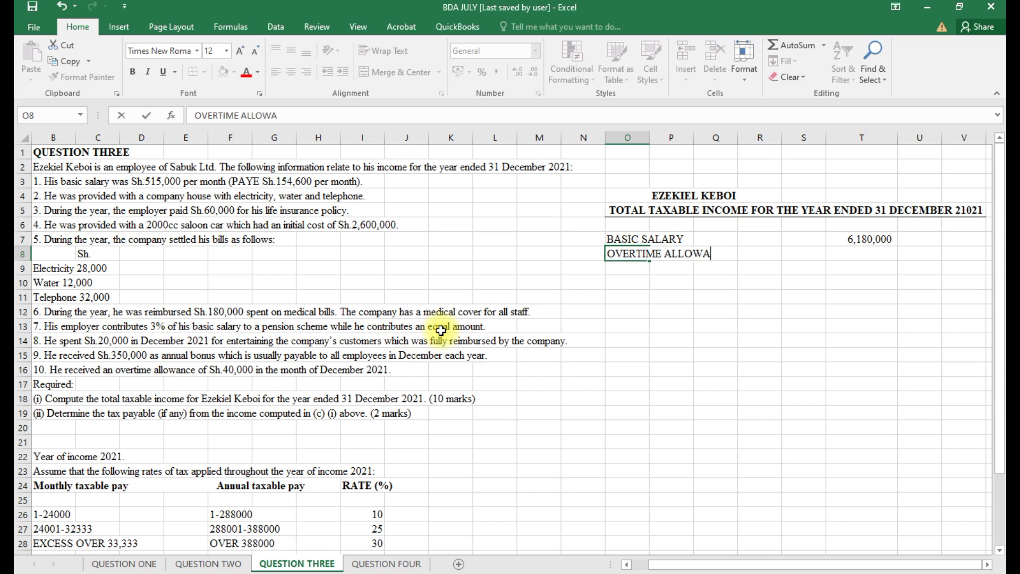
text(NCE)
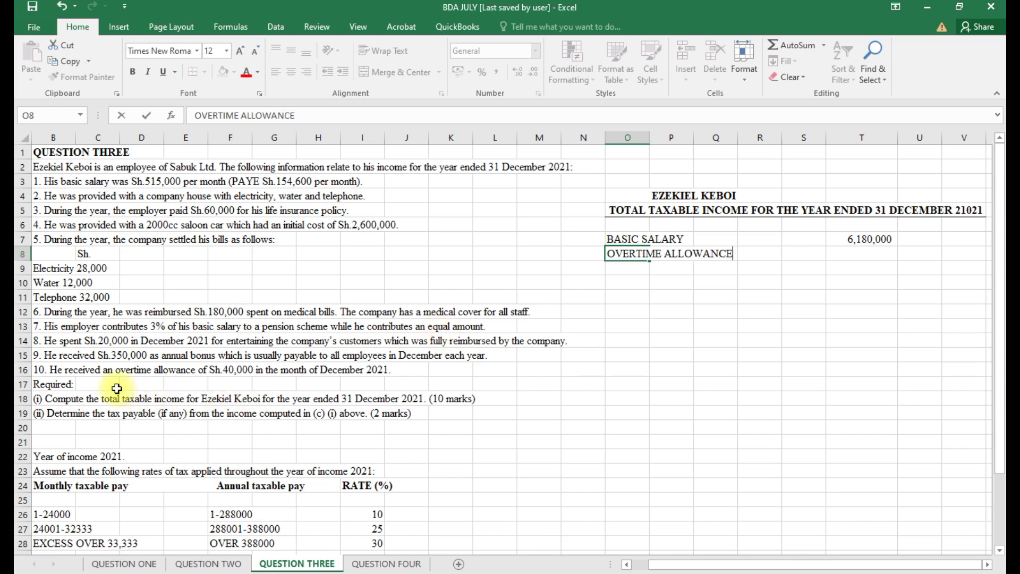
click(847, 254)
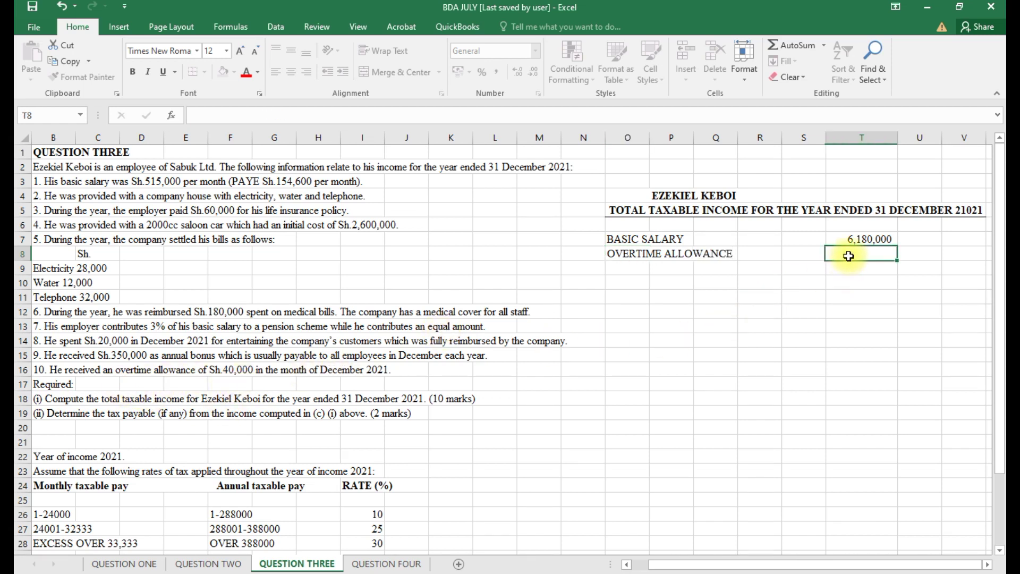
text(=40000)
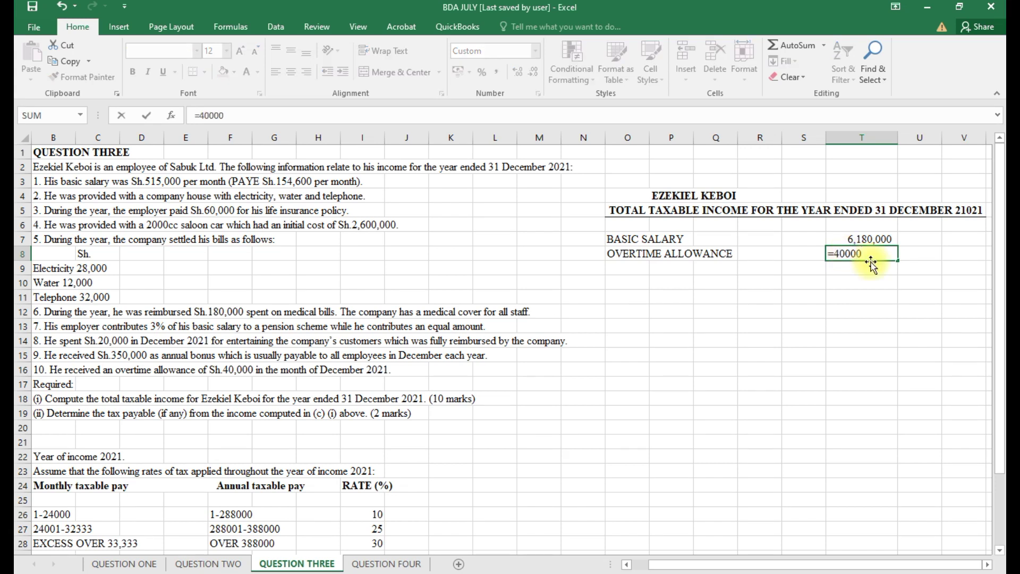
Record overtime of 40,000, then add an ANNUAL BONUS line of =350000.
click(625, 267)
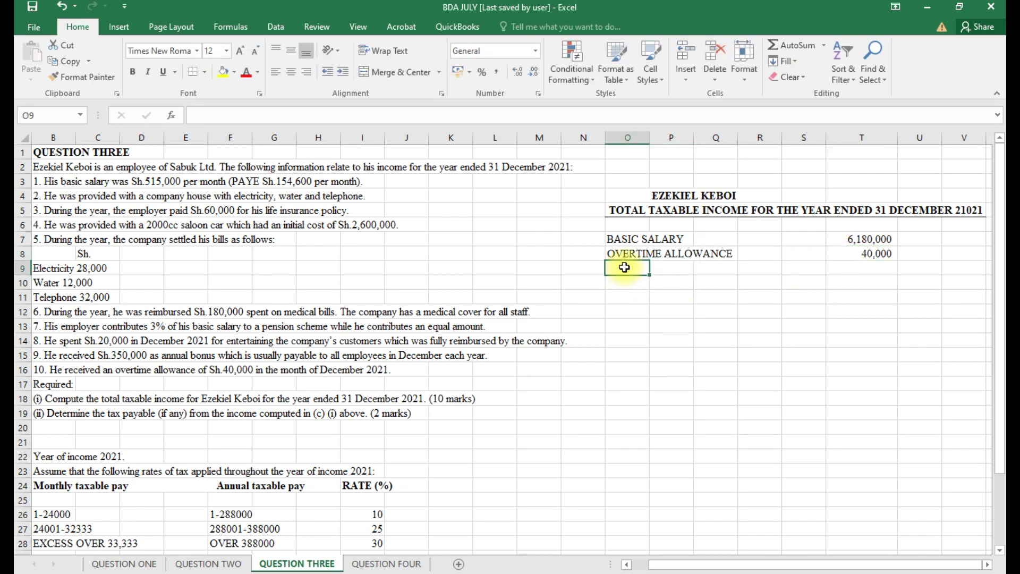
text(AN)
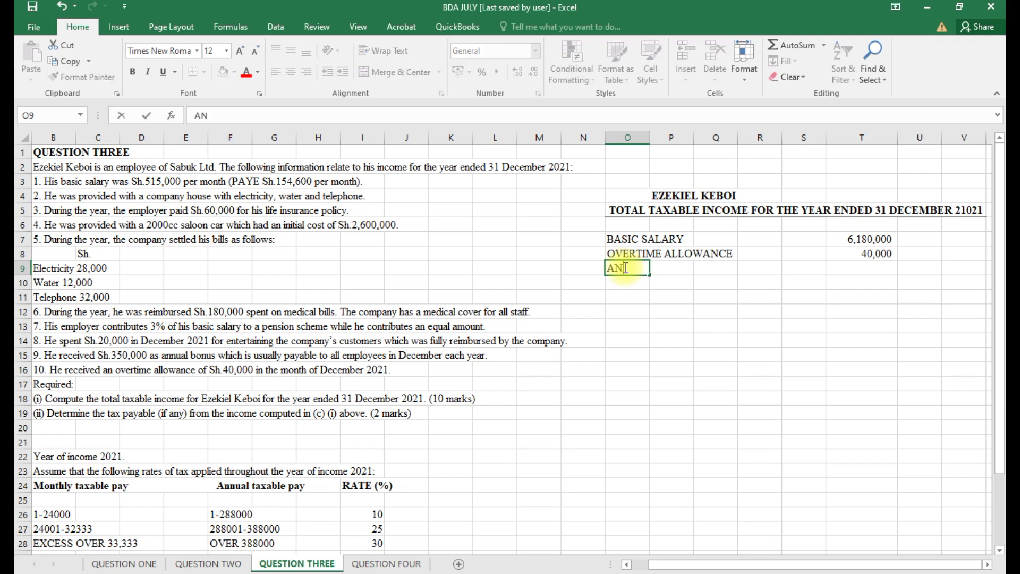
text(NUA)
text(L BONI)
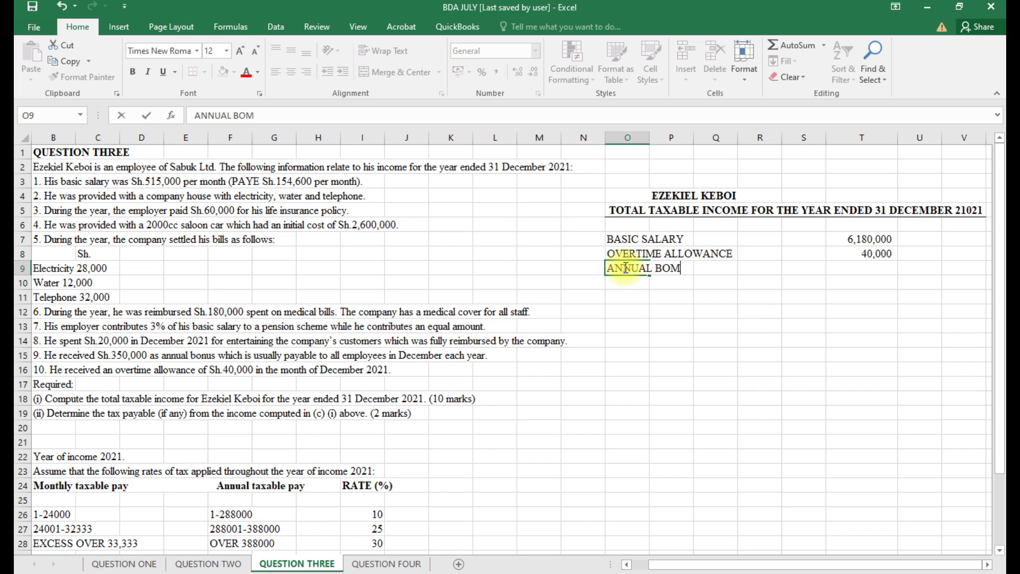
key(BackSpace)
key(BackSpace)
text(NUS)
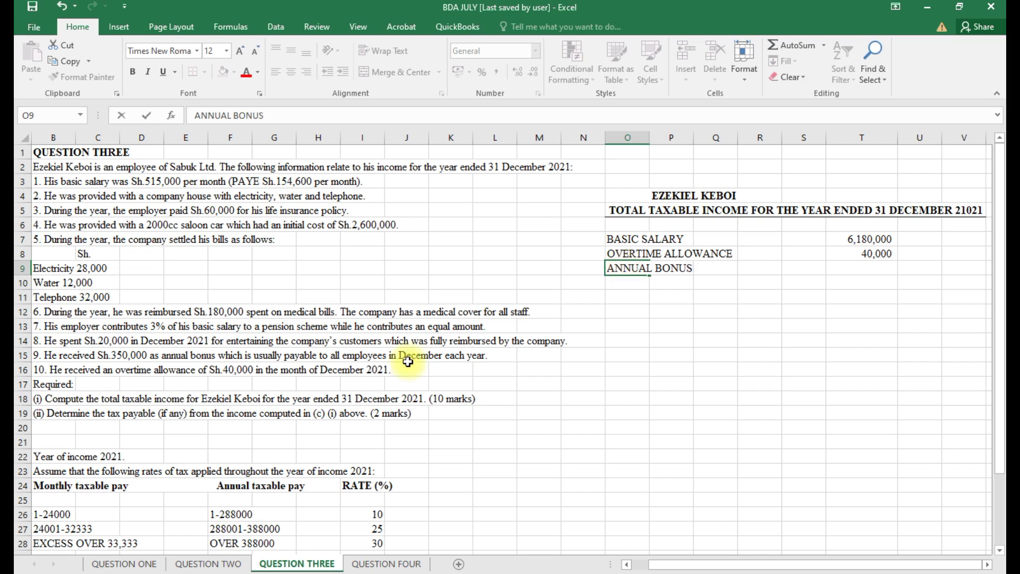
click(869, 271)
text(=35)
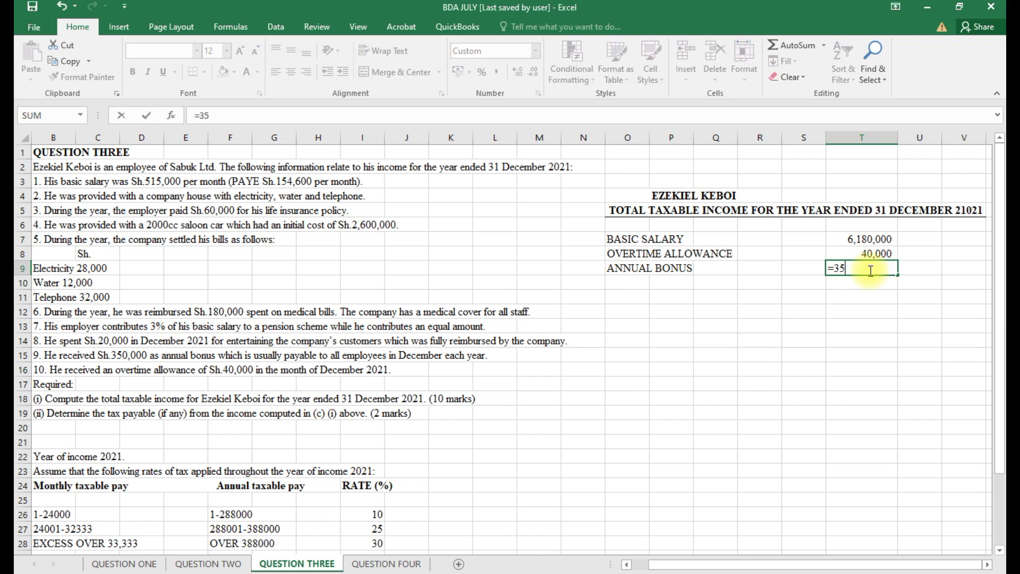
text(0000)
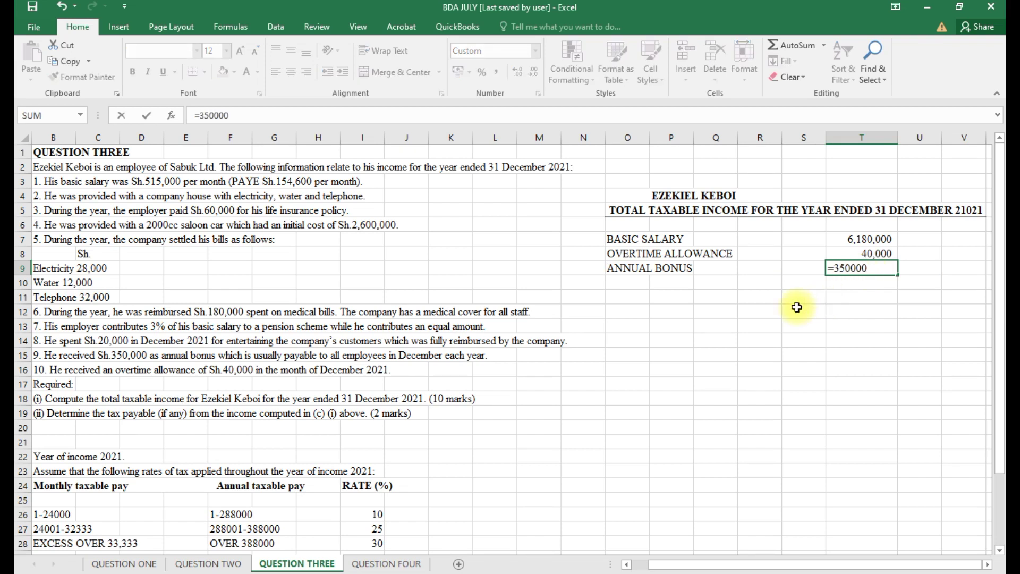
click(629, 282)
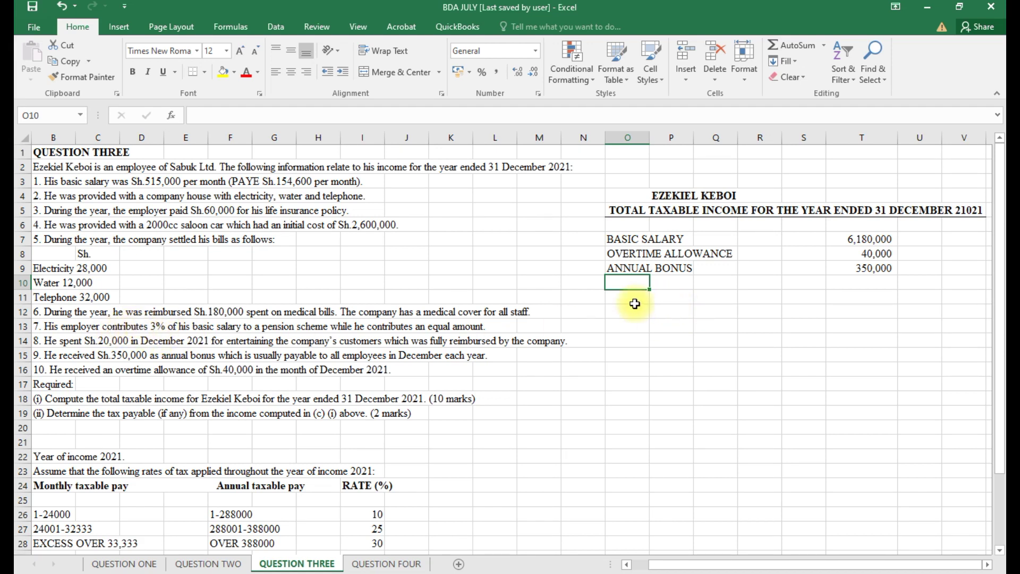
Add an EMPLOYER CONTRIBUTION TO PENSION line with amount =T7*0.03 in T10.
text(EM)
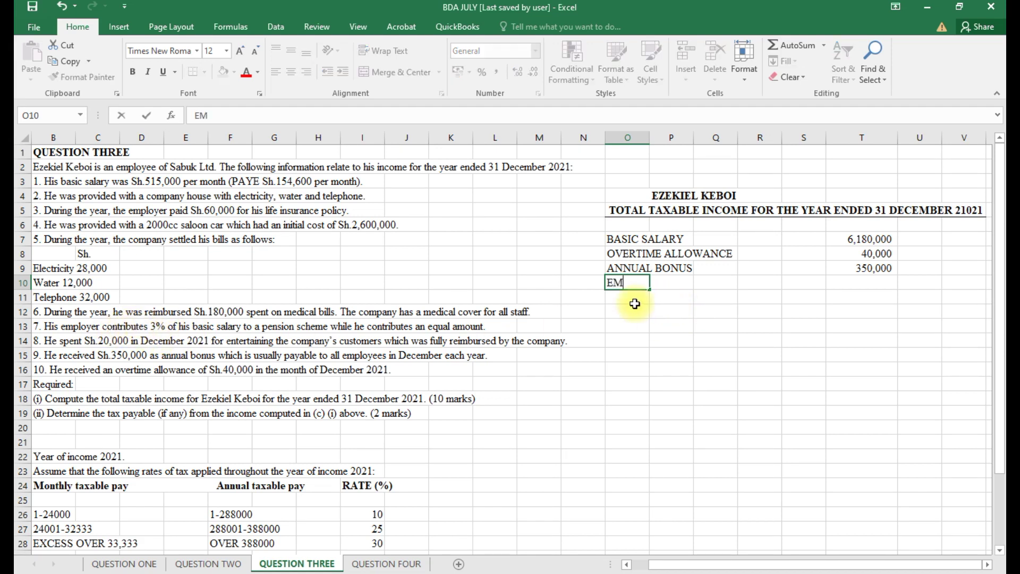
text(PLOYER COM)
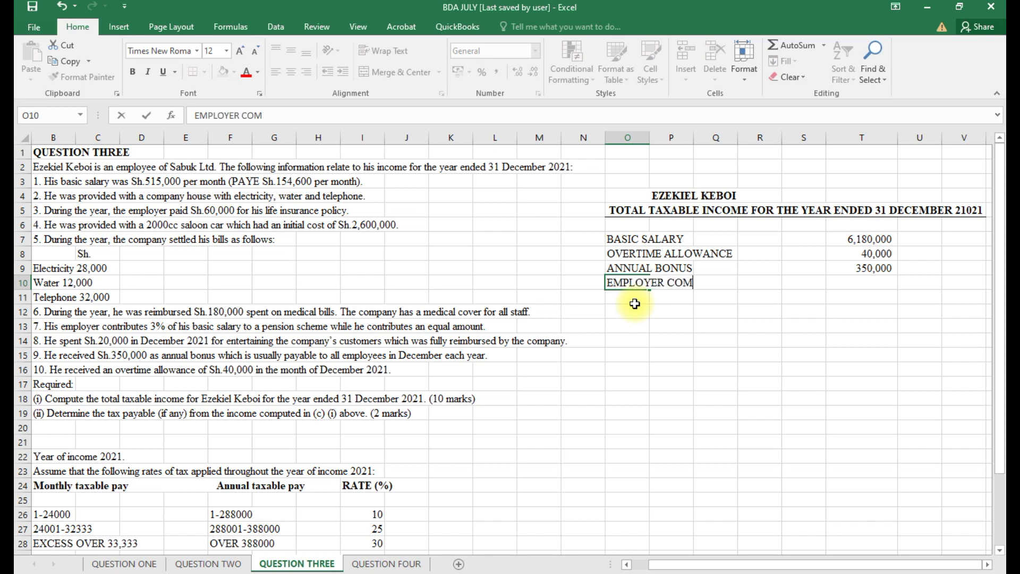
key(BackSpace)
text(NTRIBUTI)
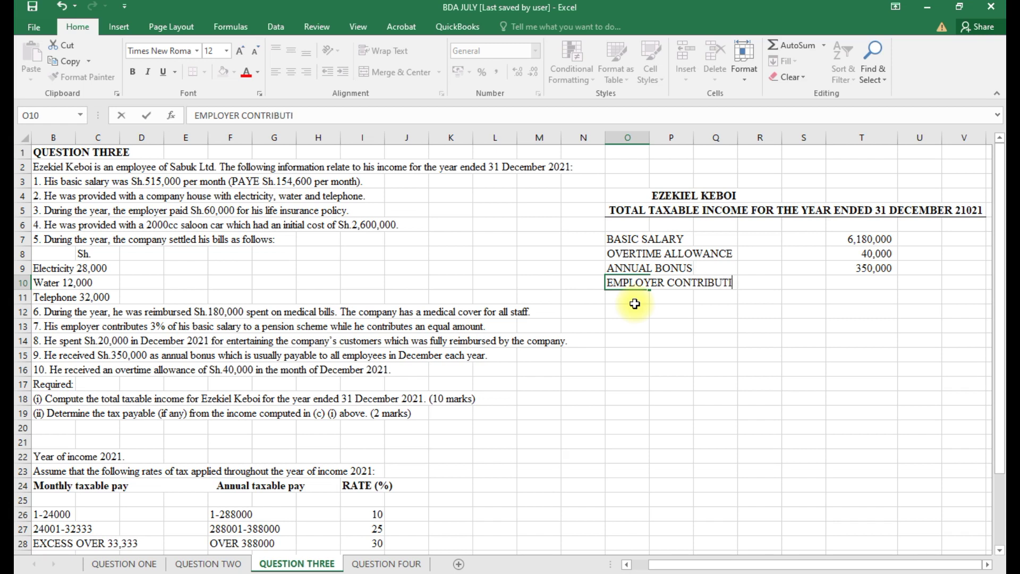
text(ON TO PE)
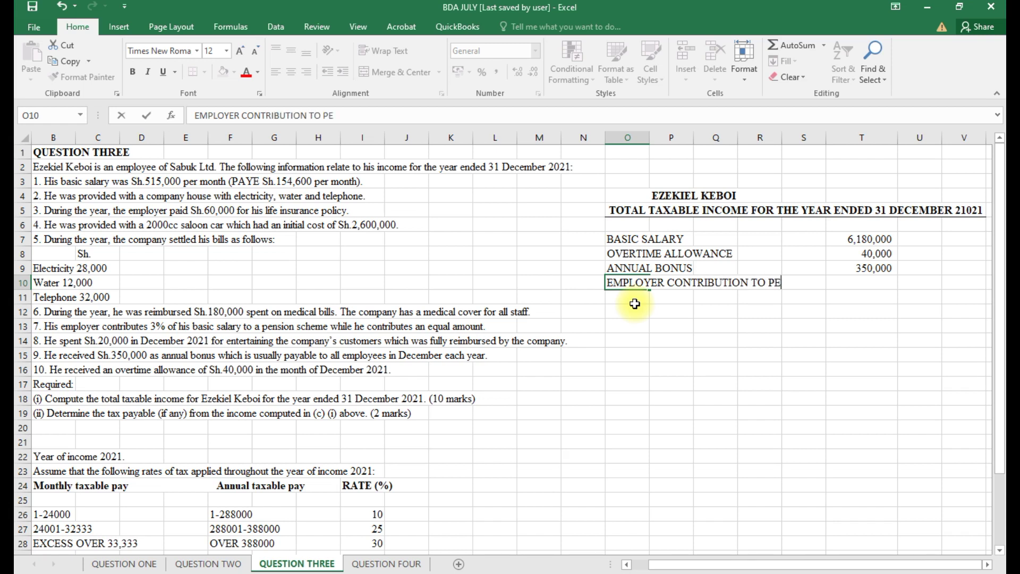
text(NSION)
click(858, 285)
text(=)
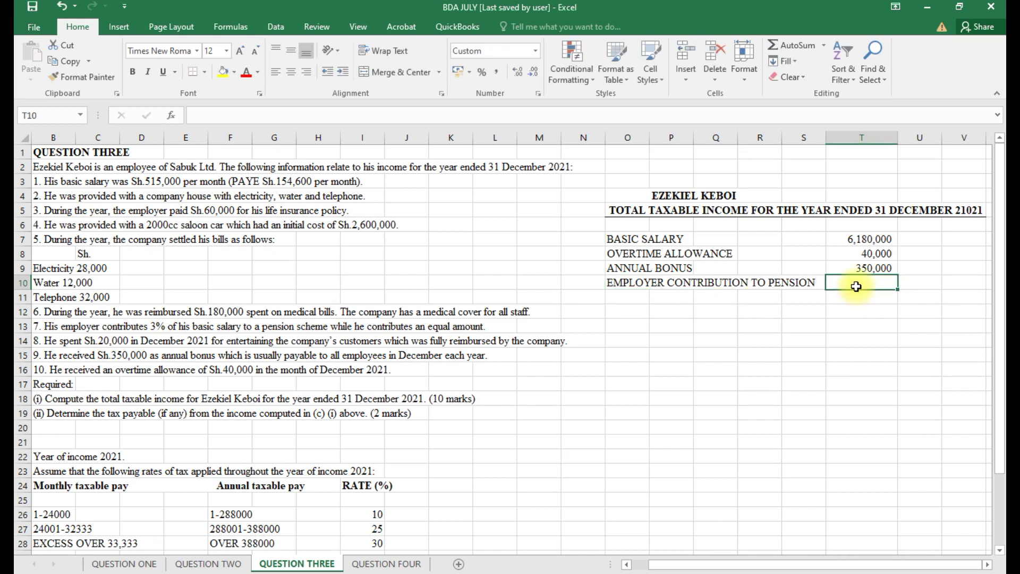
click(857, 239)
text(*)
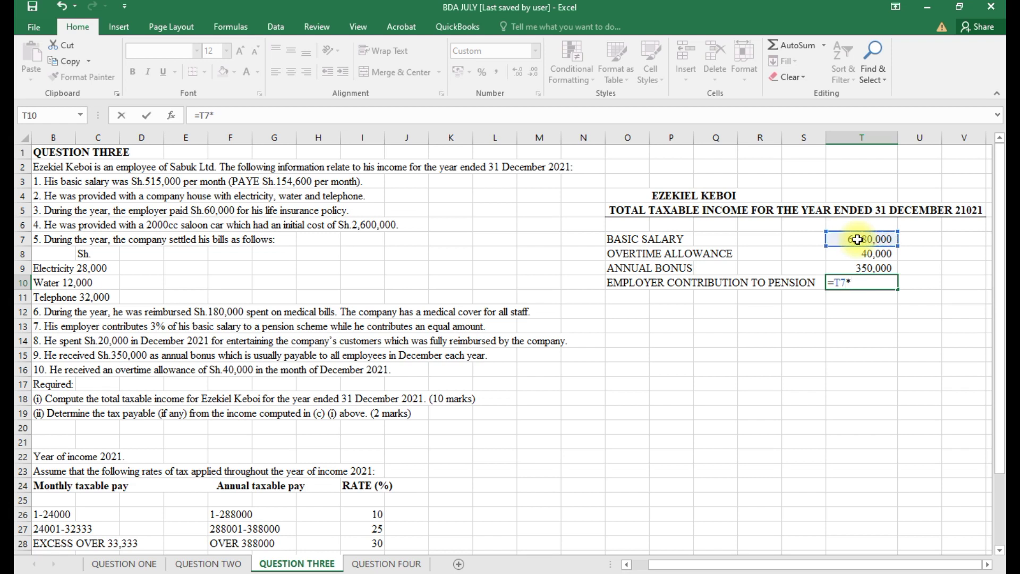
text(0.03)
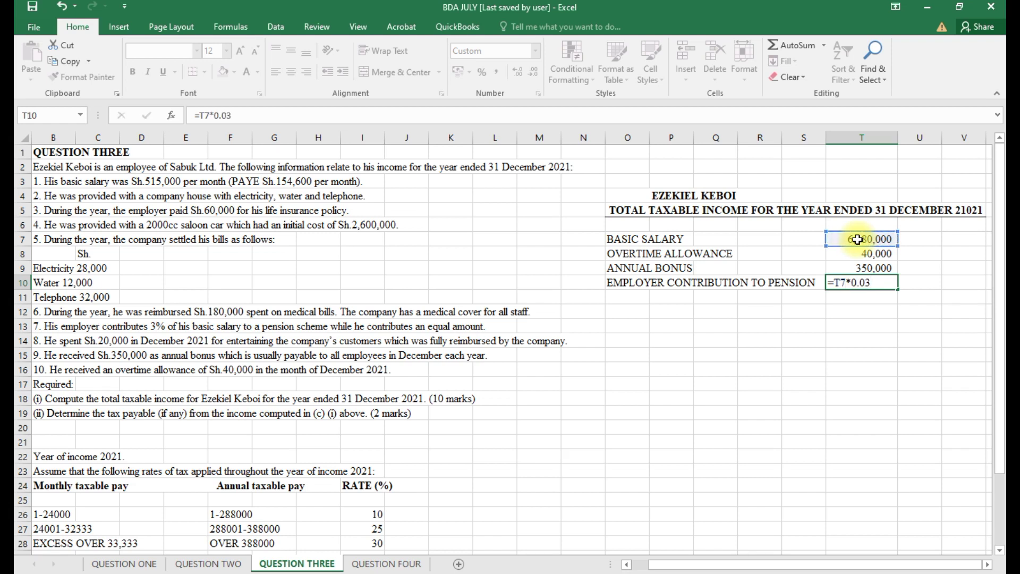
key(Return)
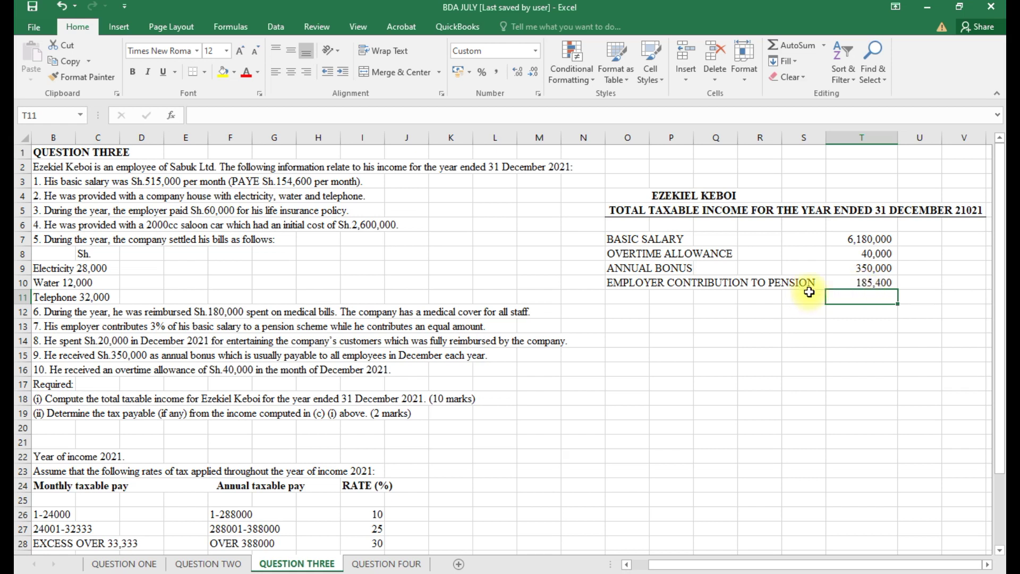
Replace the pension contribution with zero so it shows as a dash.
click(874, 281)
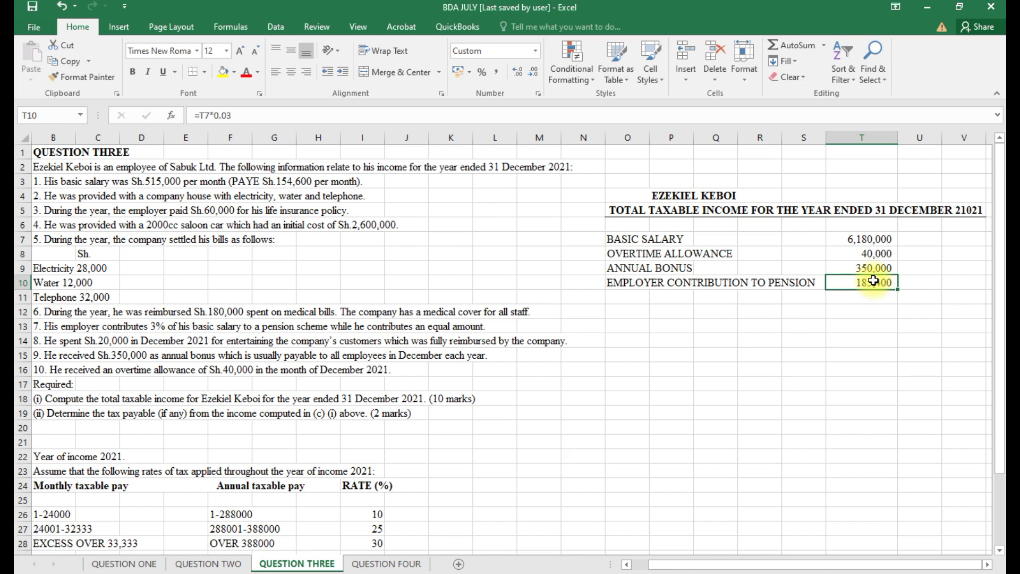
key(BackSpace)
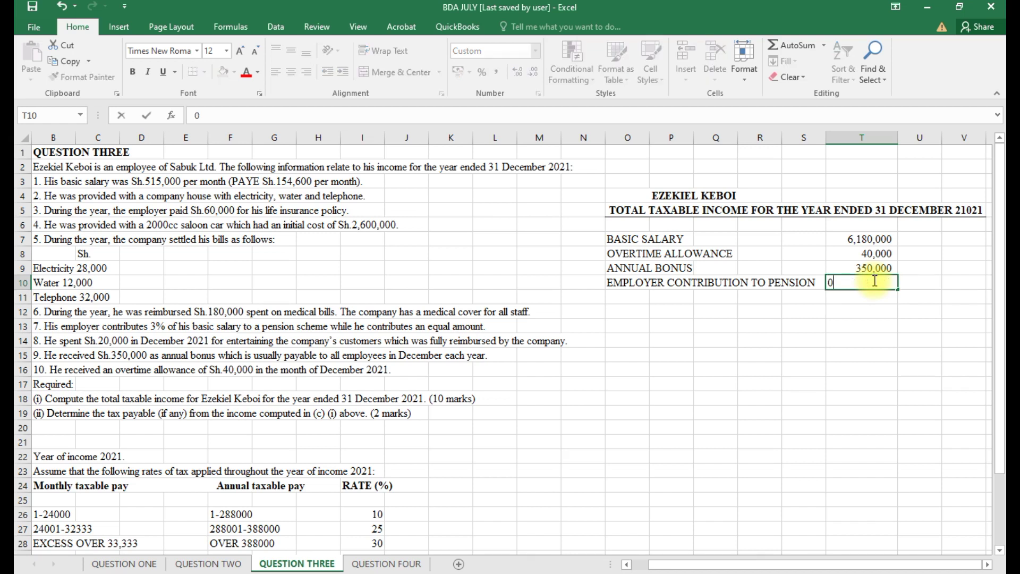
key(Return)
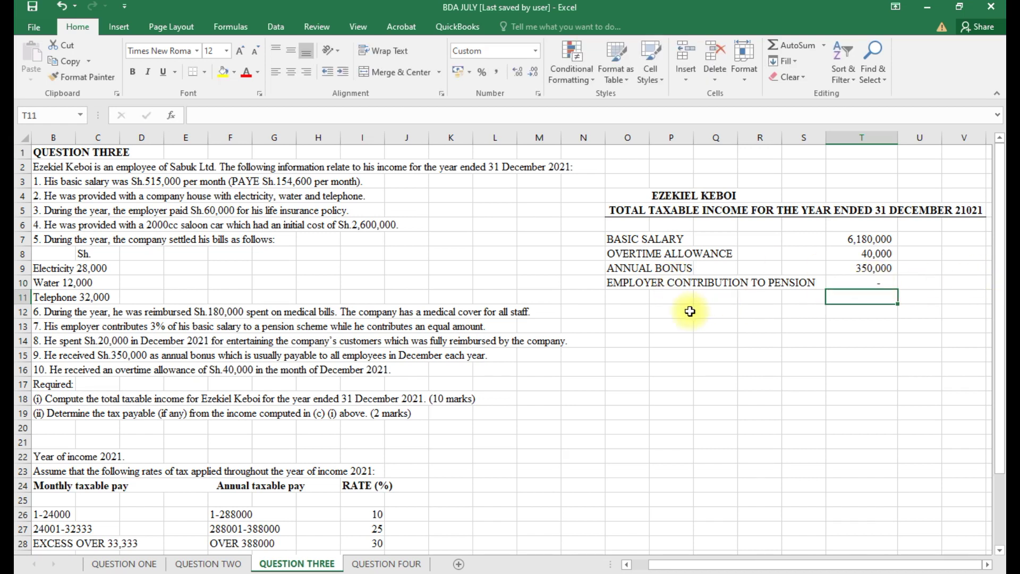
click(634, 296)
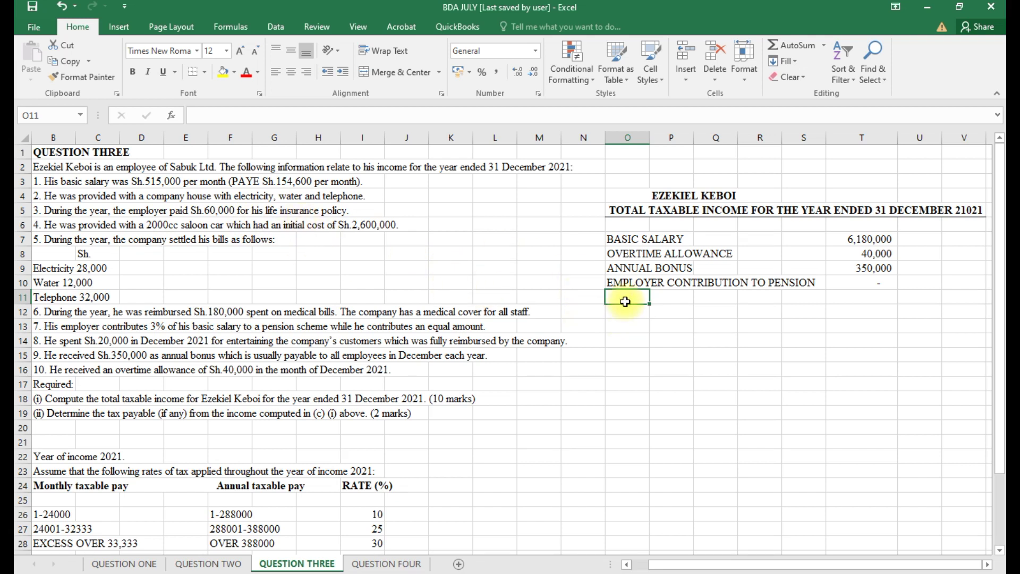
Enter LIFE ISNURANCE POLICY in O11 with =60000 in T11.
text(LIFE IS)
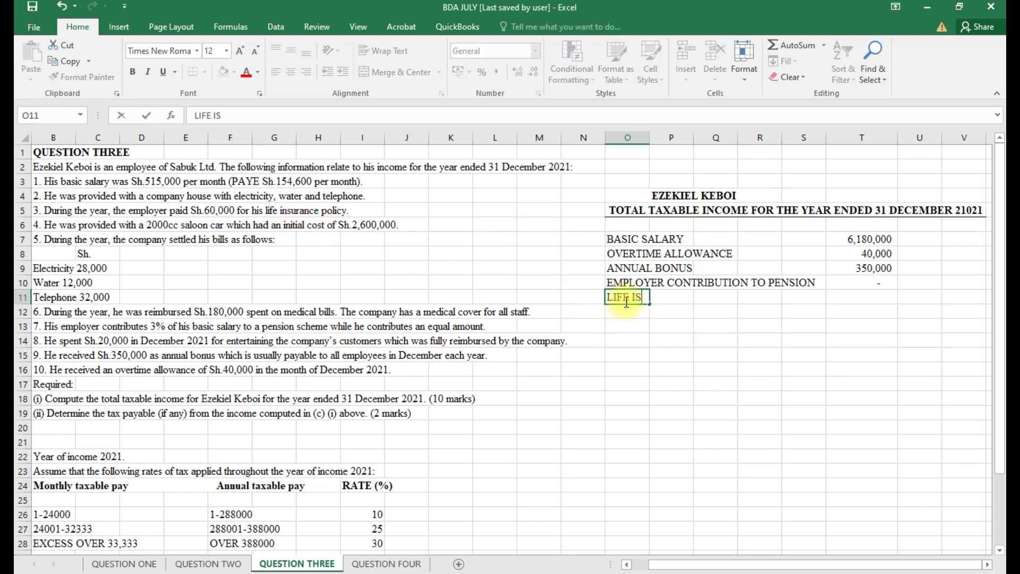
text(NURANCE )
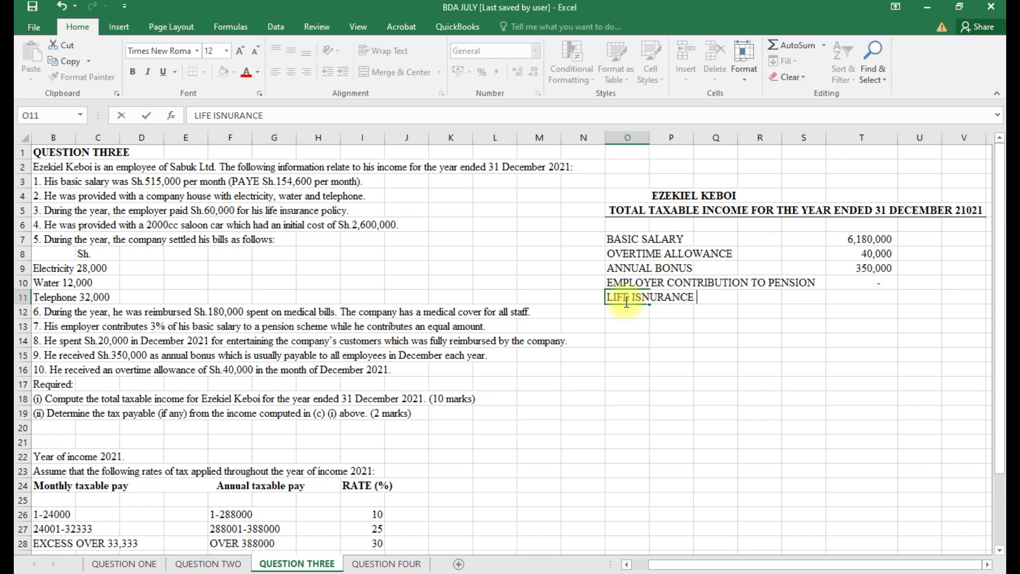
text(POLO)
key(BackSpace)
text(ICY)
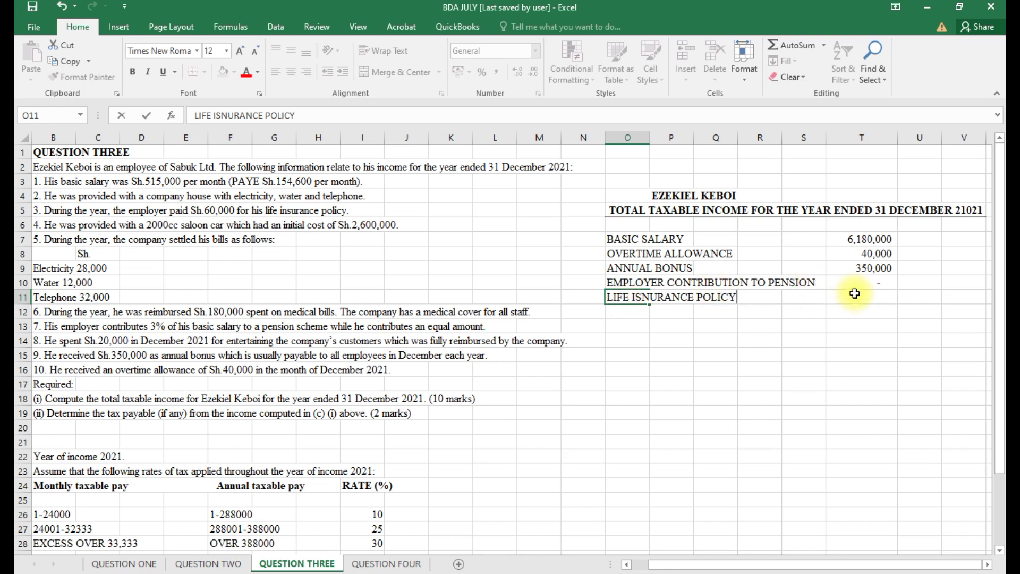
click(854, 293)
text(60000)
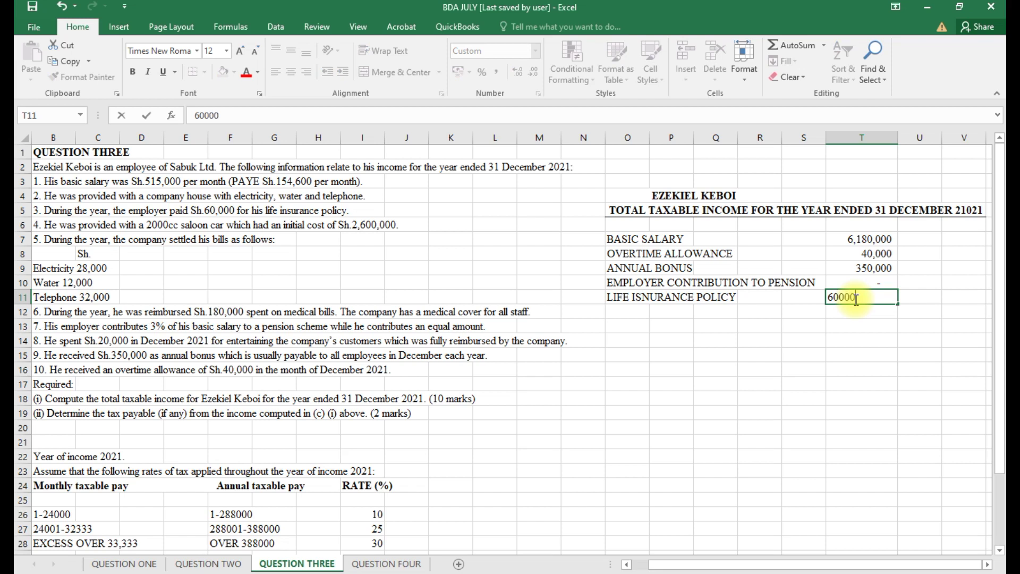
key(BackSpace)
key(BackSpace)
key(BackSpace)
key(BackSpace)
key(BackSpace)
text(=60000)
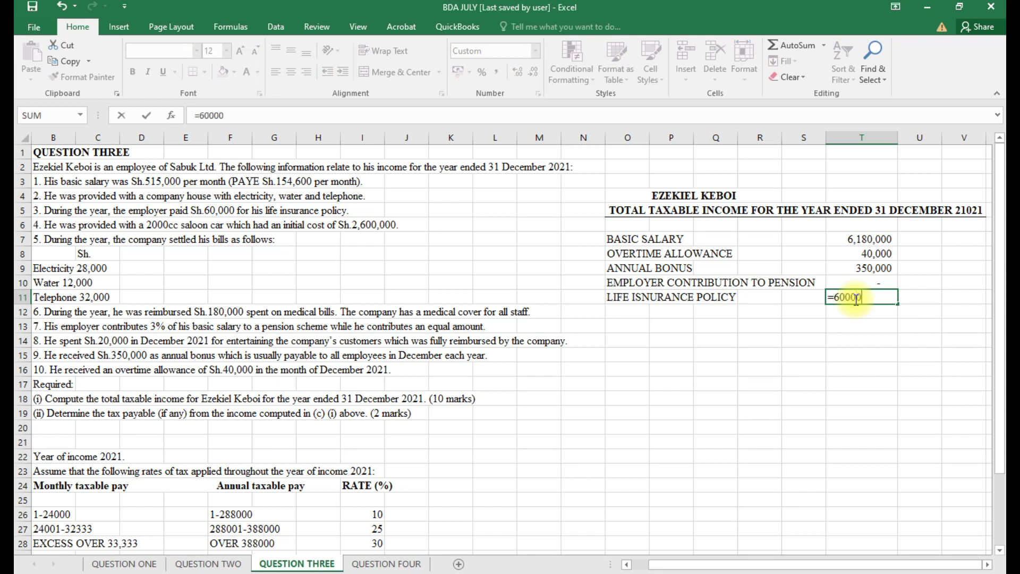
click(630, 313)
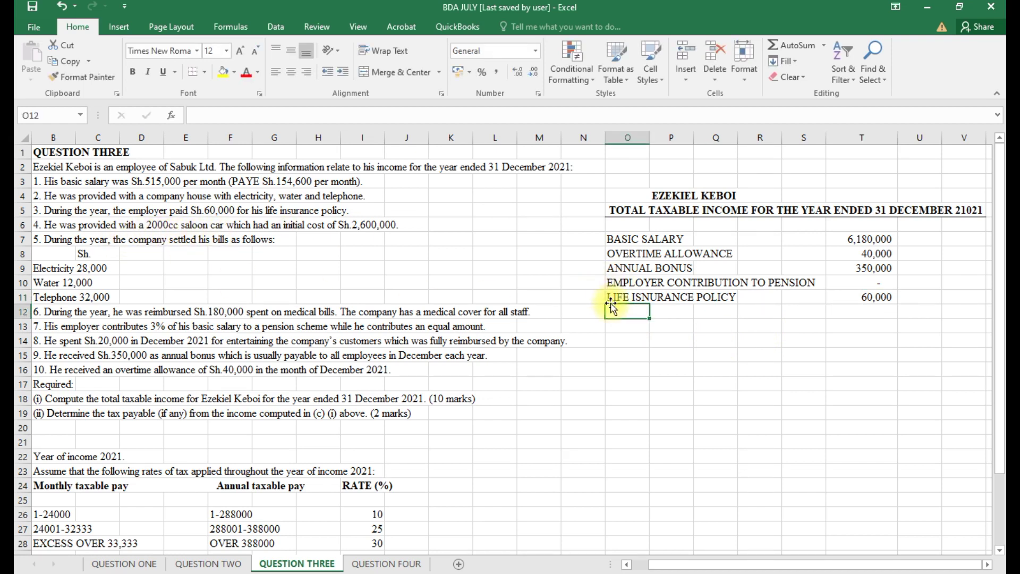
Add a CAR BENEFIT label with =2600000*.24 (624000) in S12.
text(CAR BE)
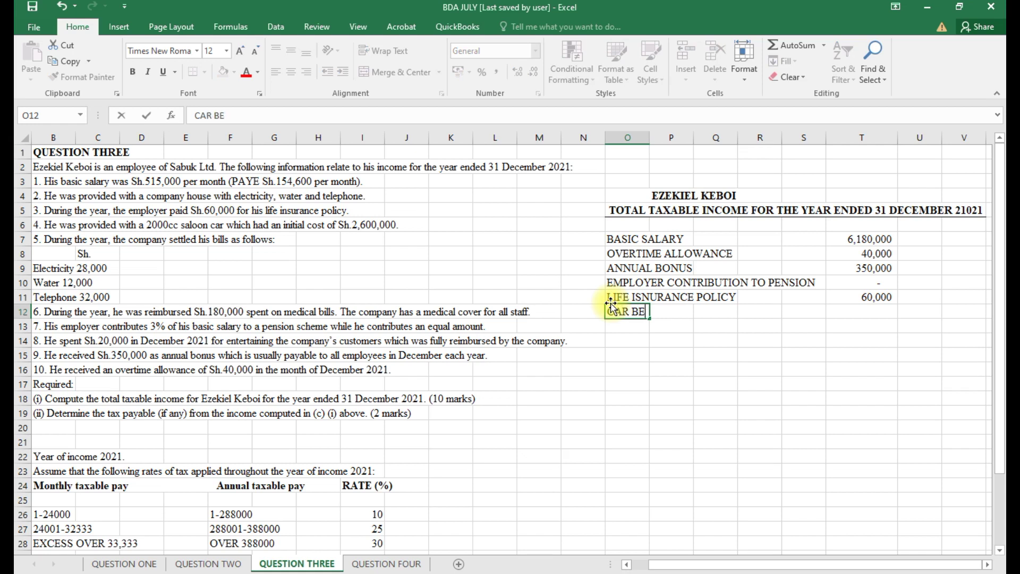
text(NEFIT)
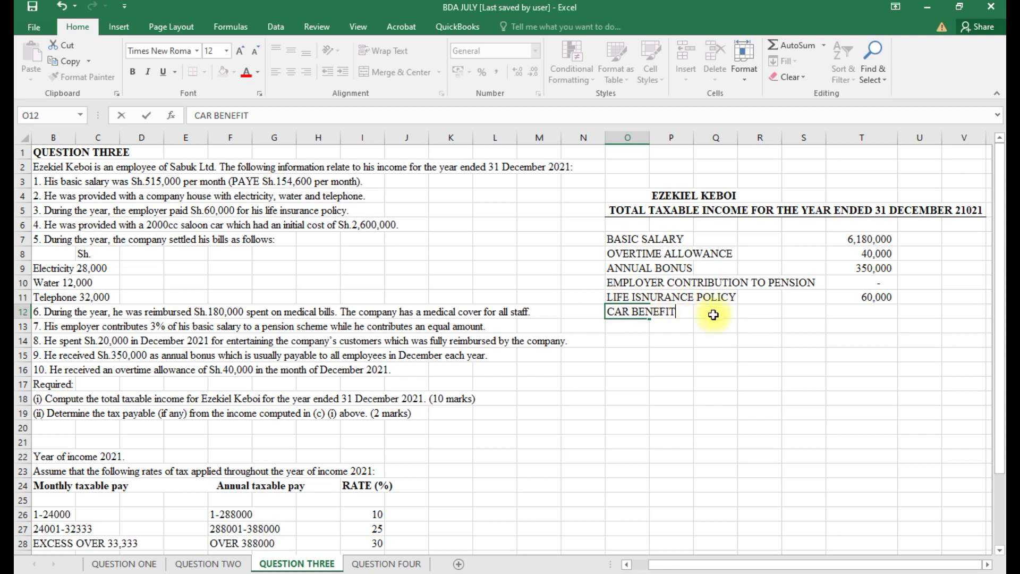
click(753, 312)
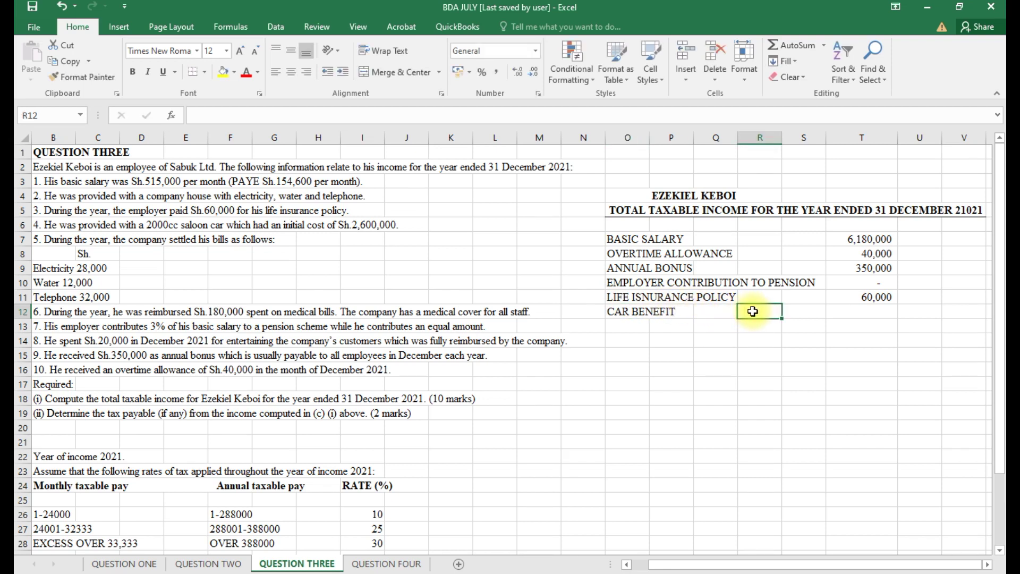
click(792, 310)
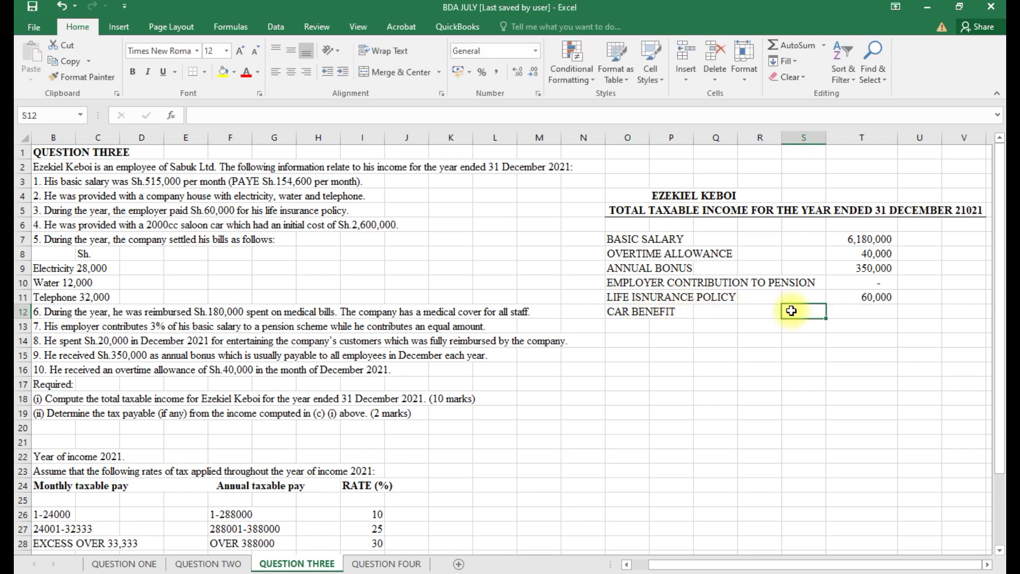
text(=)
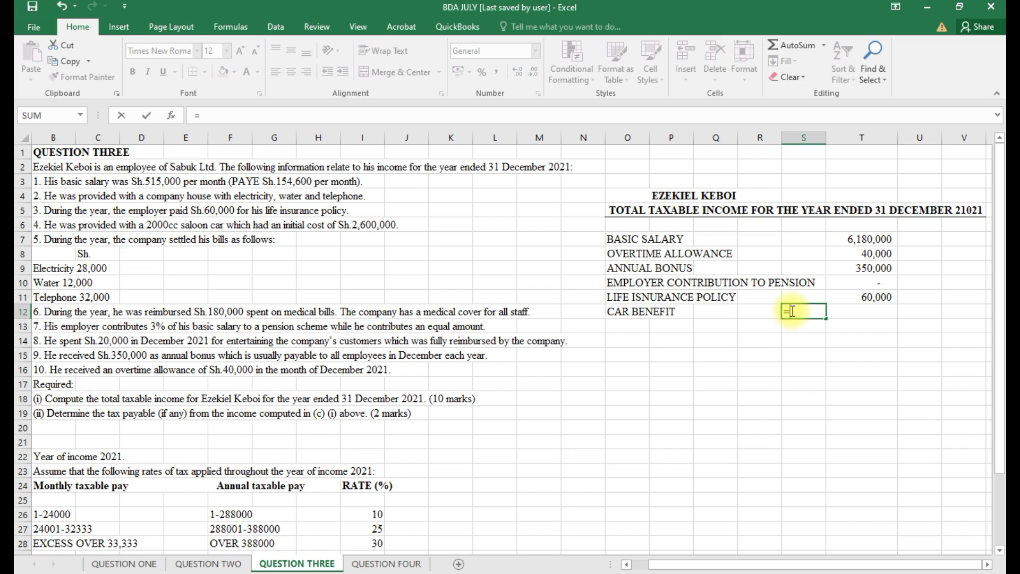
text(2600000)
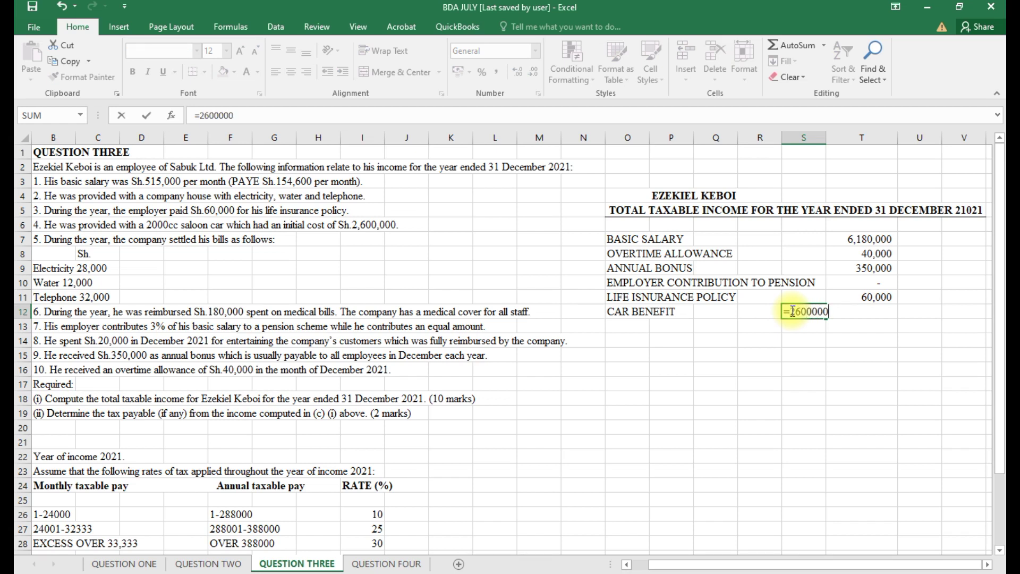
text(*.24)
key(Return)
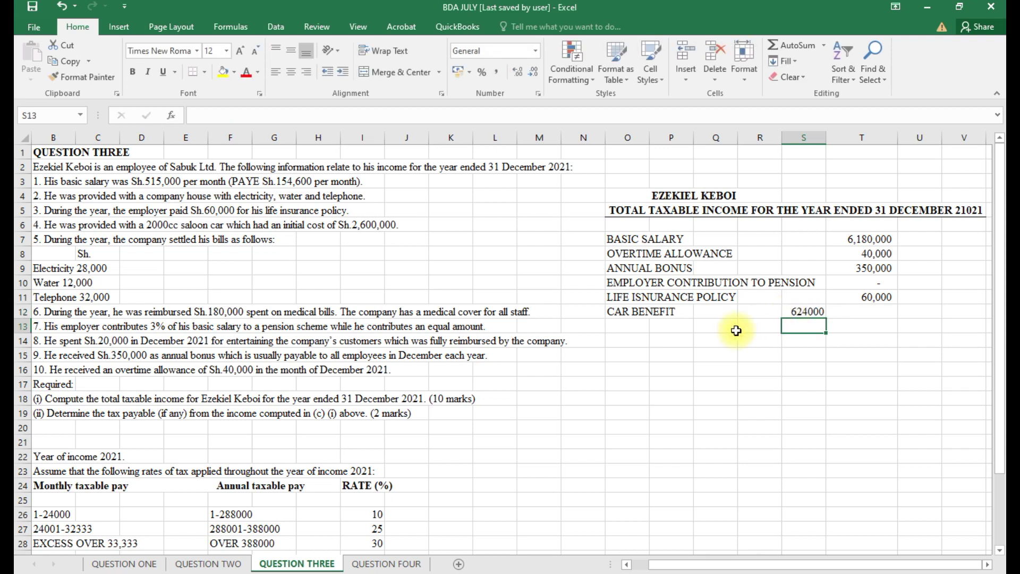
Note 2000CC in Q13 with 103200 beside it in S13.
click(722, 330)
text(2)
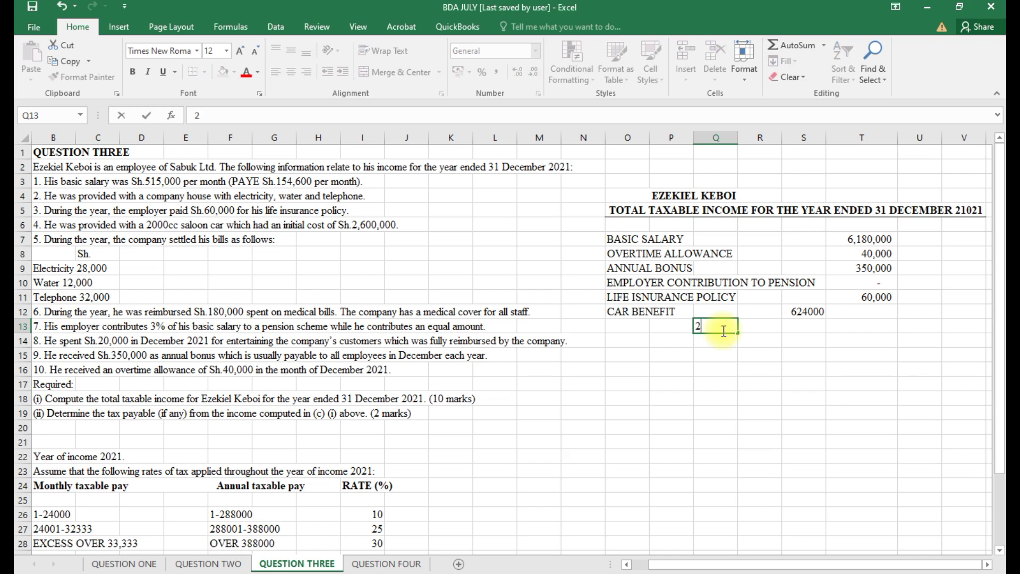
text(000CC)
click(791, 324)
text(10)
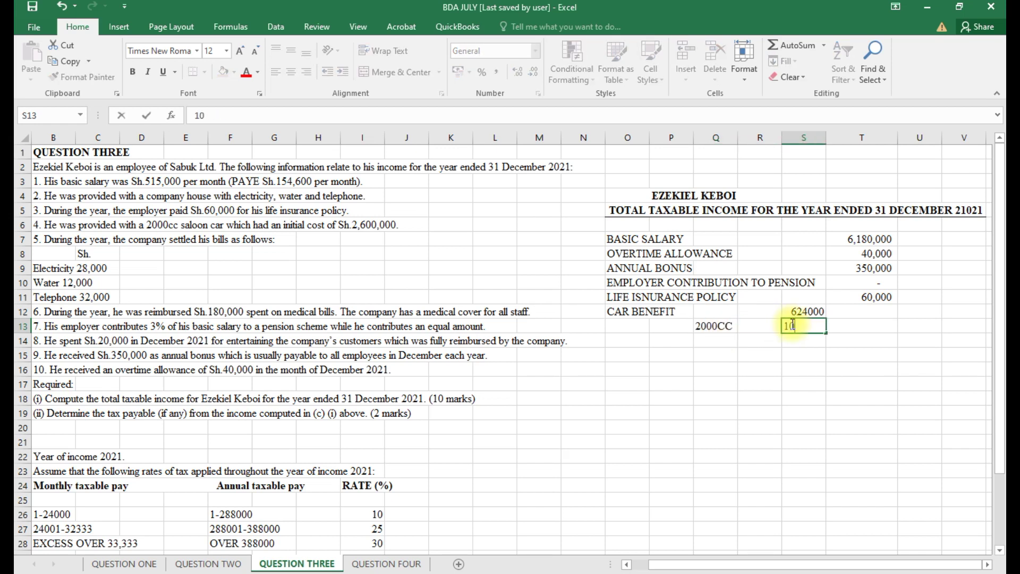
text(3200)
click(786, 324)
text(=)
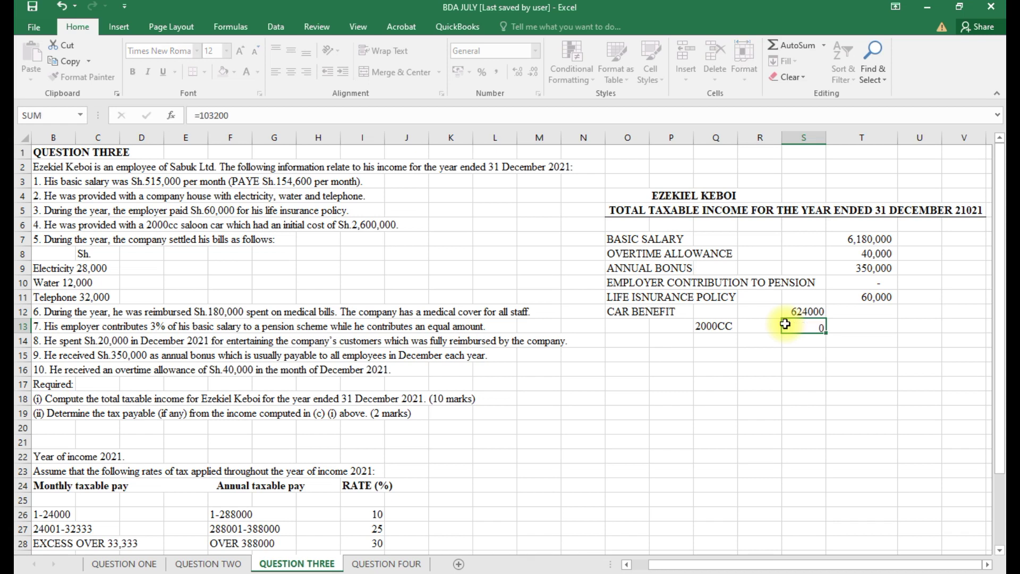
key(Return)
Carry the car benefit into the totals column as =S12, showing 624,000.
click(863, 325)
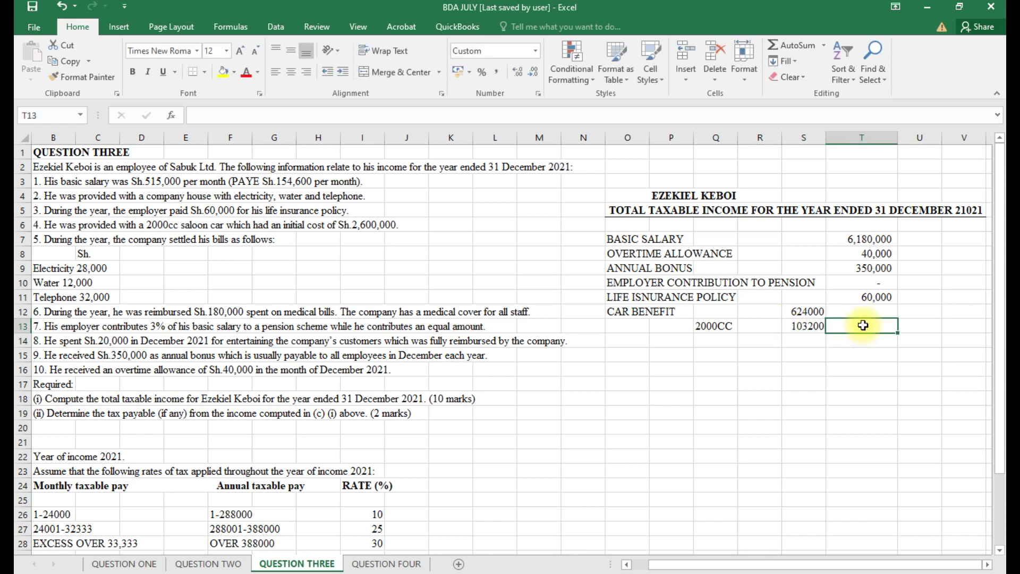
click(927, 568)
click(861, 326)
double_click(863, 326)
text(=)
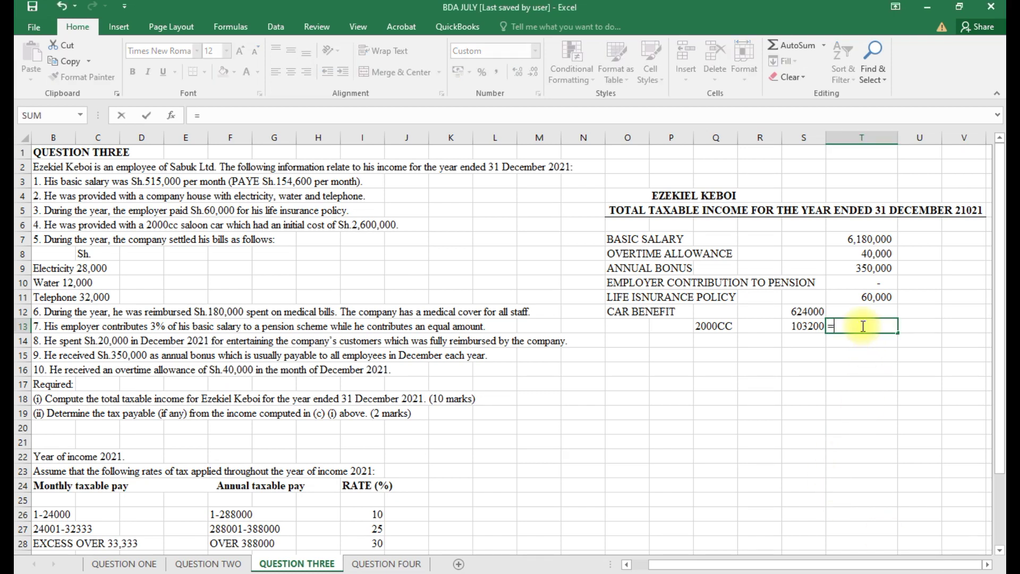
click(798, 314)
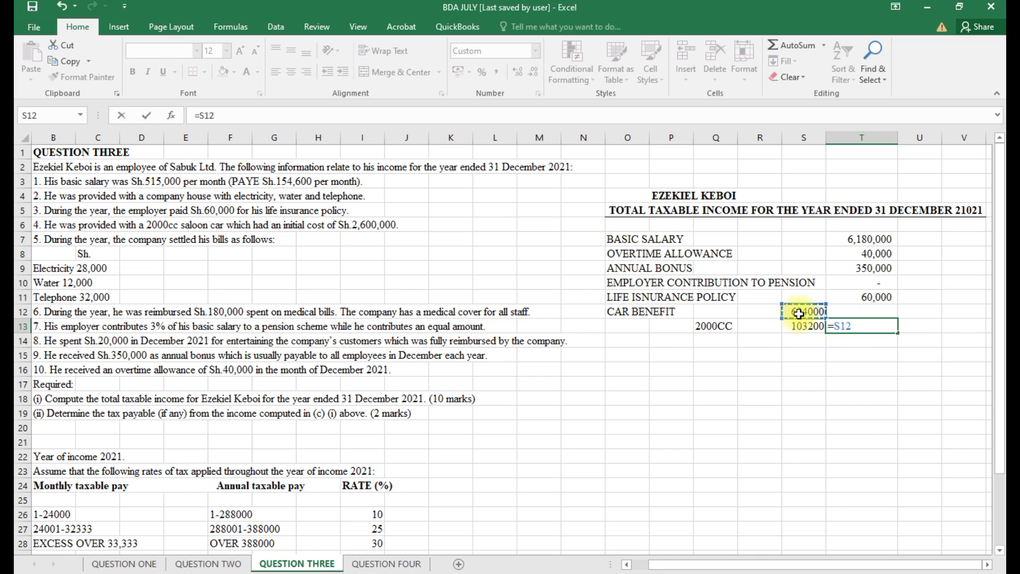
key(Return)
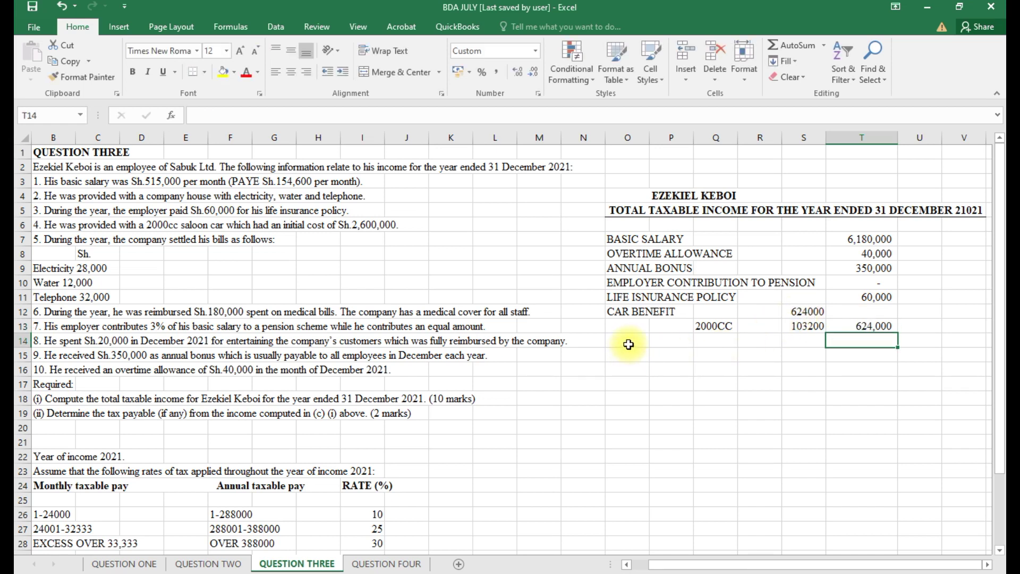
click(628, 342)
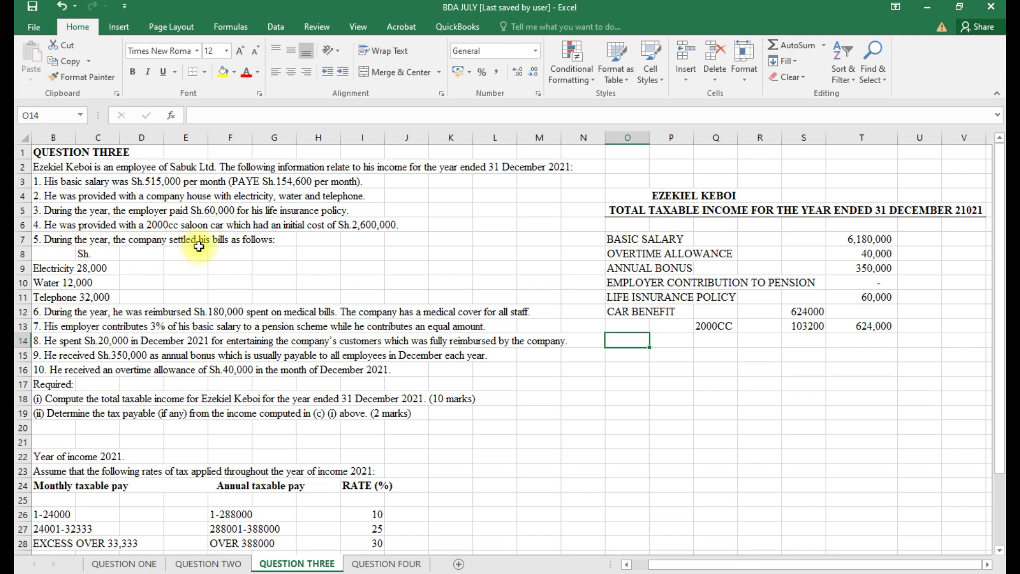
Add ELECTRICTY at 28,000 and WATER at 12,000 with amounts in column T.
click(932, 566)
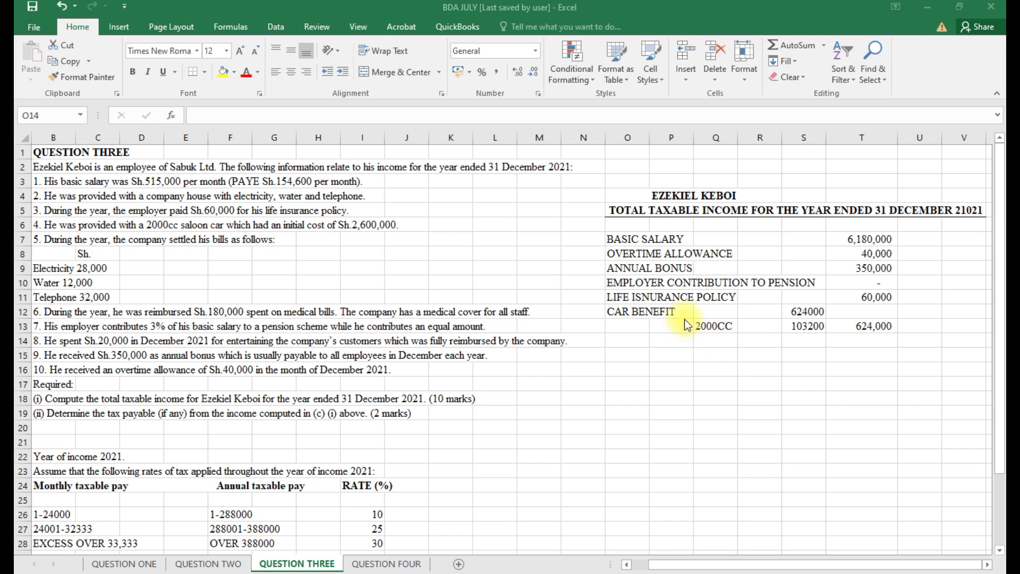
click(629, 346)
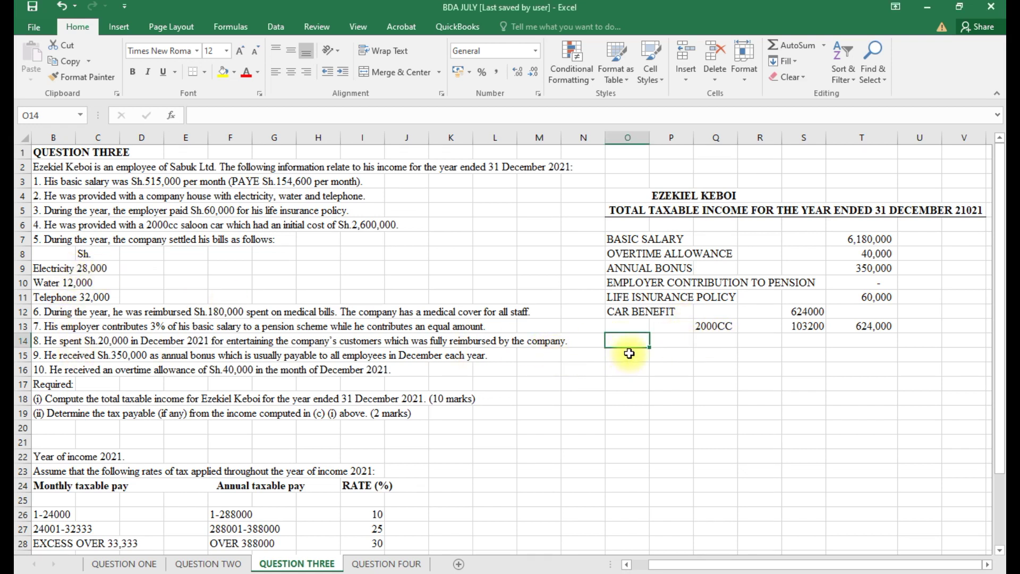
text(E)
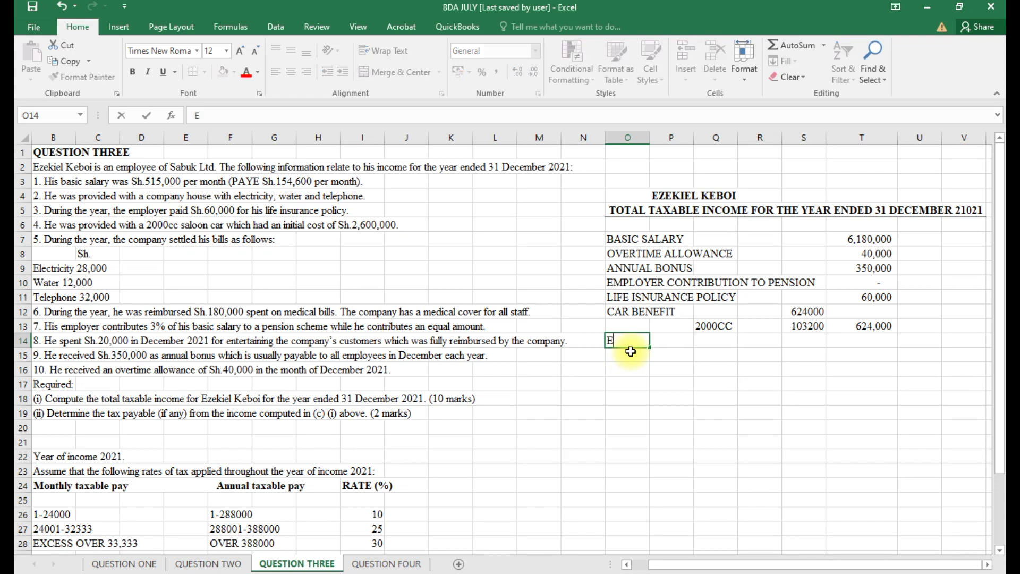
text(LECTRICTY)
click(867, 339)
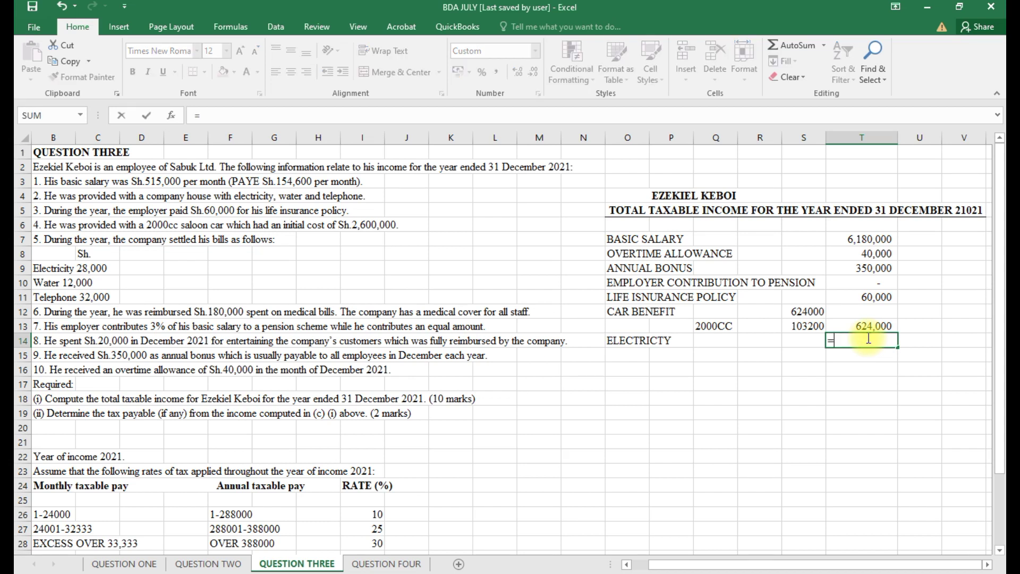
text(=28000)
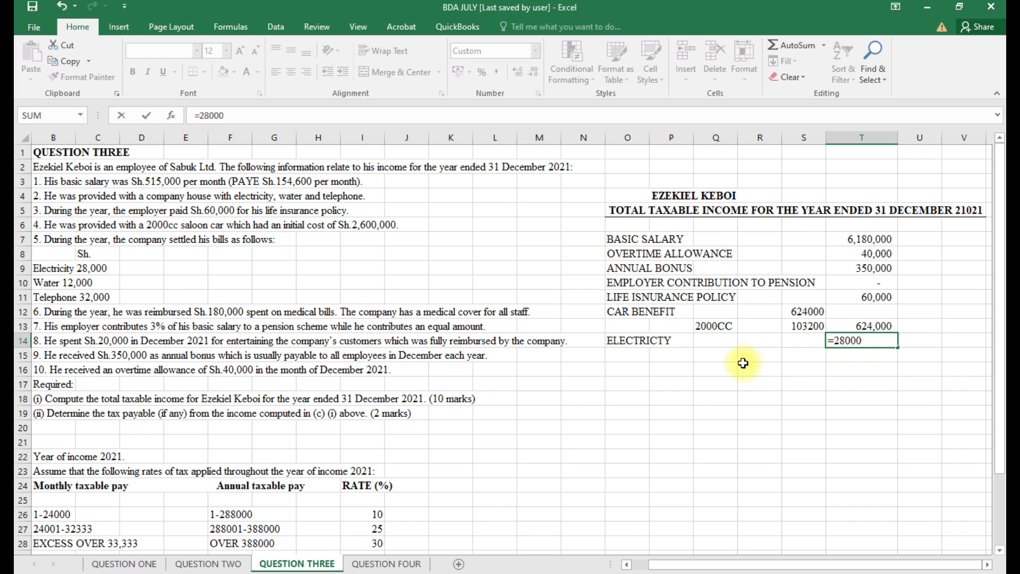
click(641, 355)
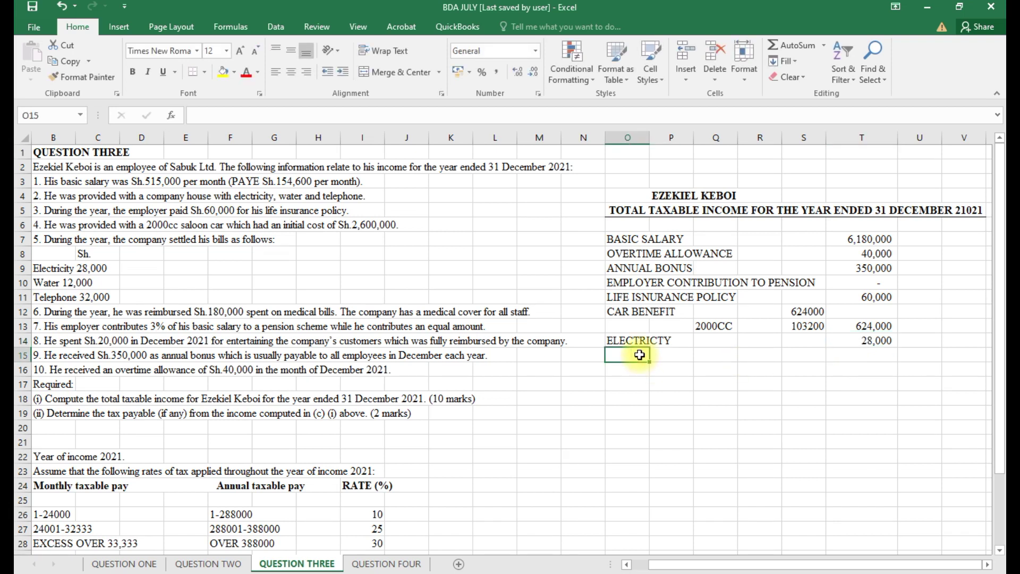
text(WATER)
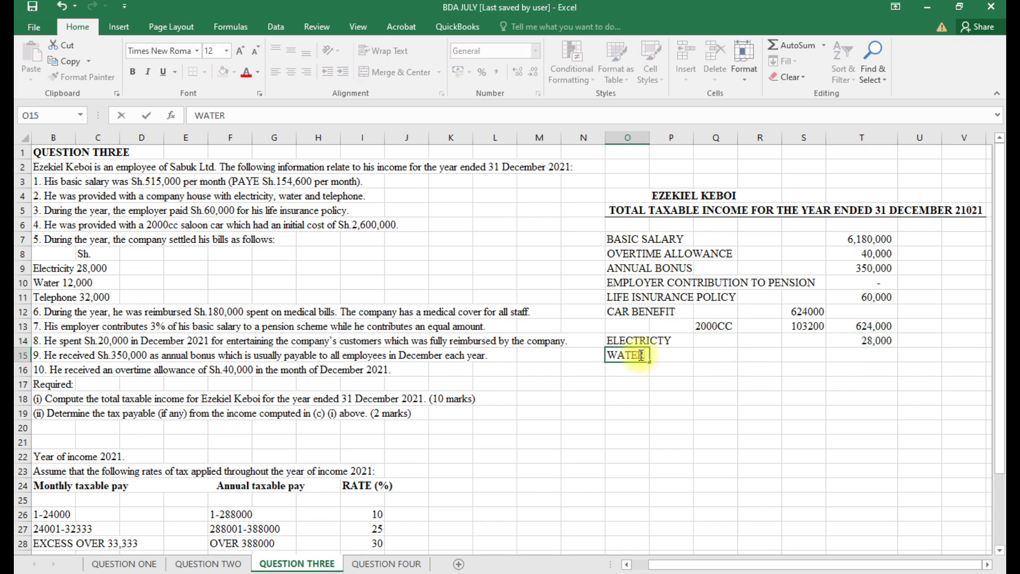
click(849, 355)
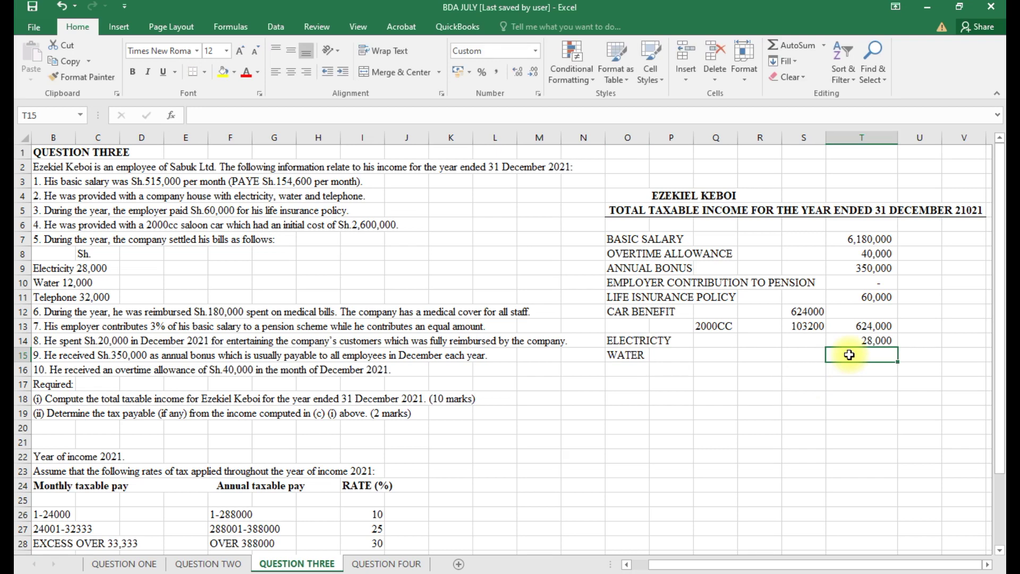
text(=12000)
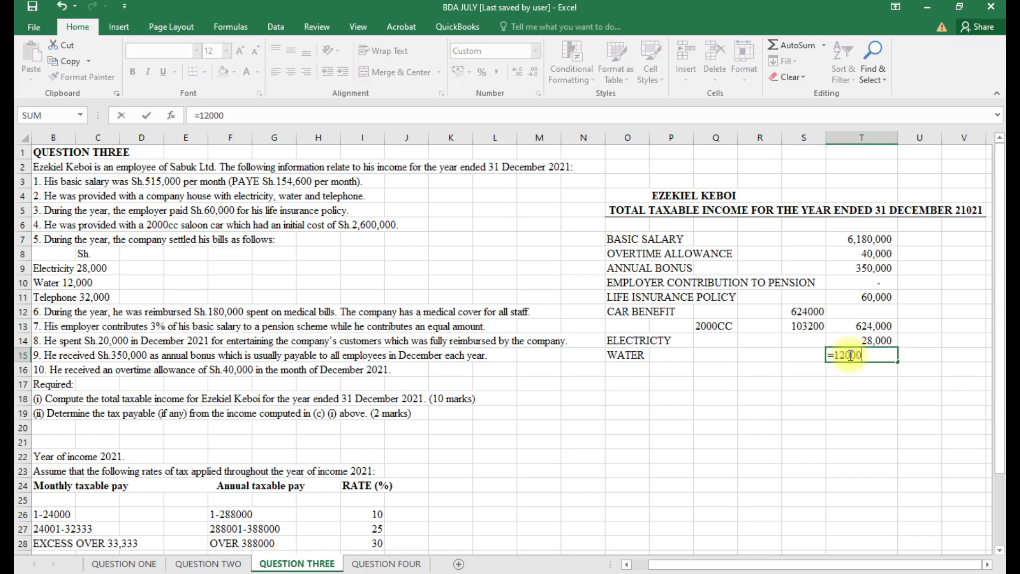
Add a TELEPHONE line with amount =32000*.3 (9,600).
click(631, 372)
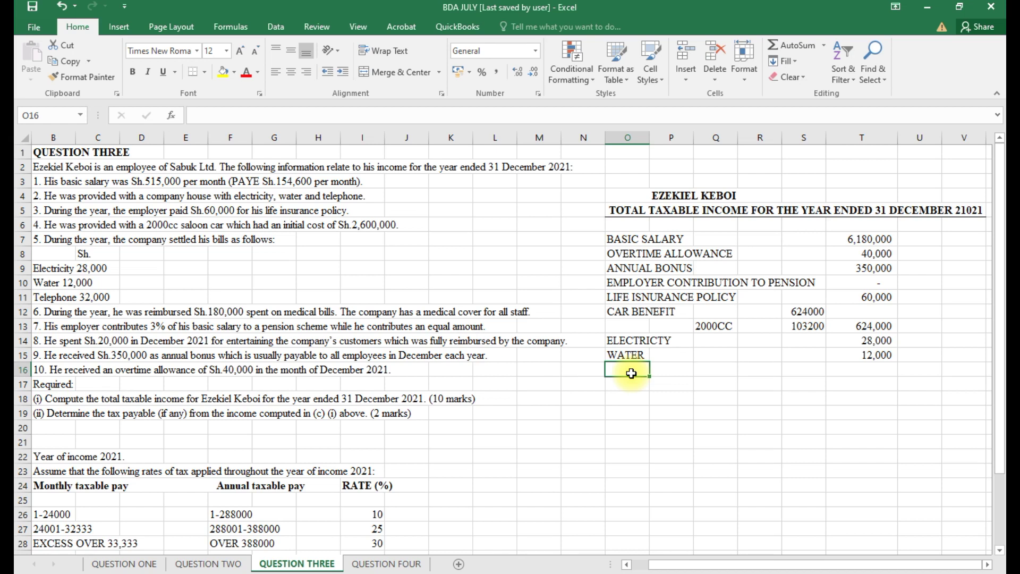
text(TE)
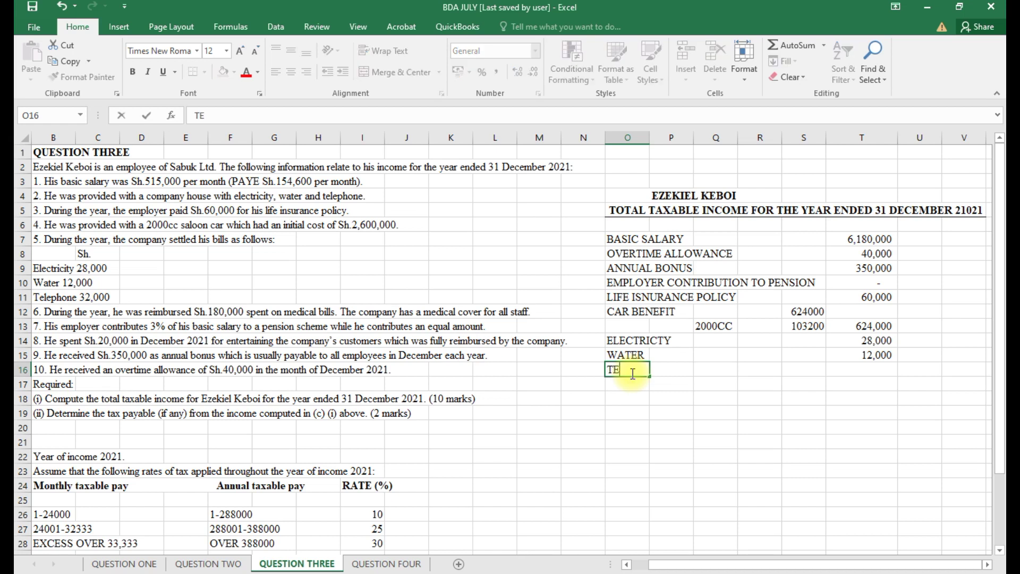
text(LEPHON)
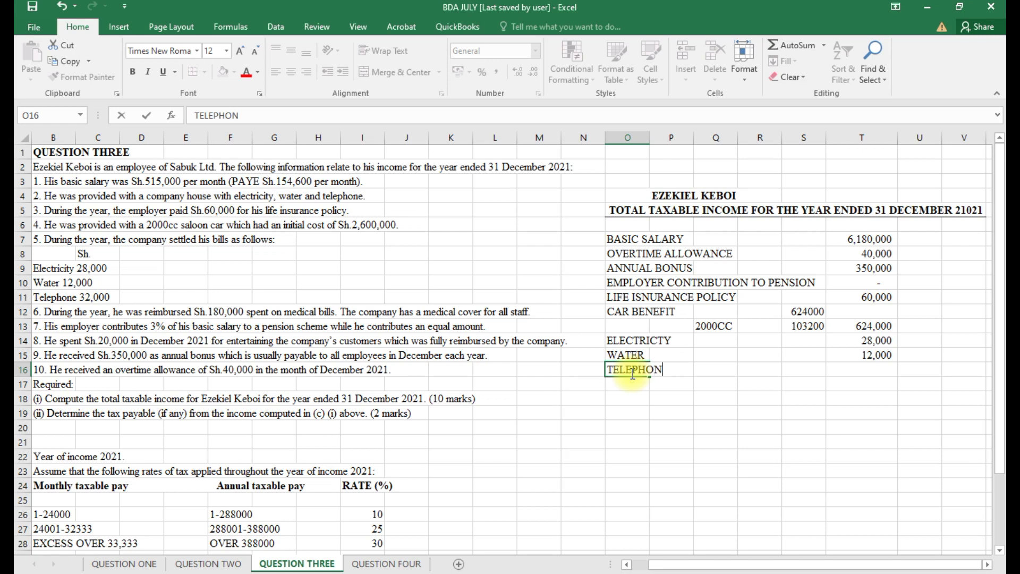
text(E)
click(861, 370)
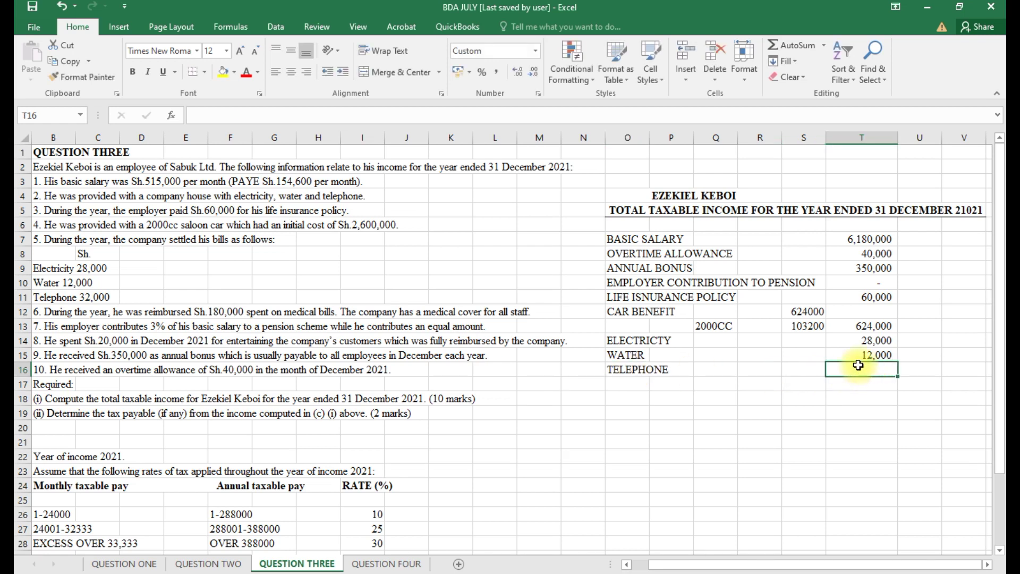
text(=320)
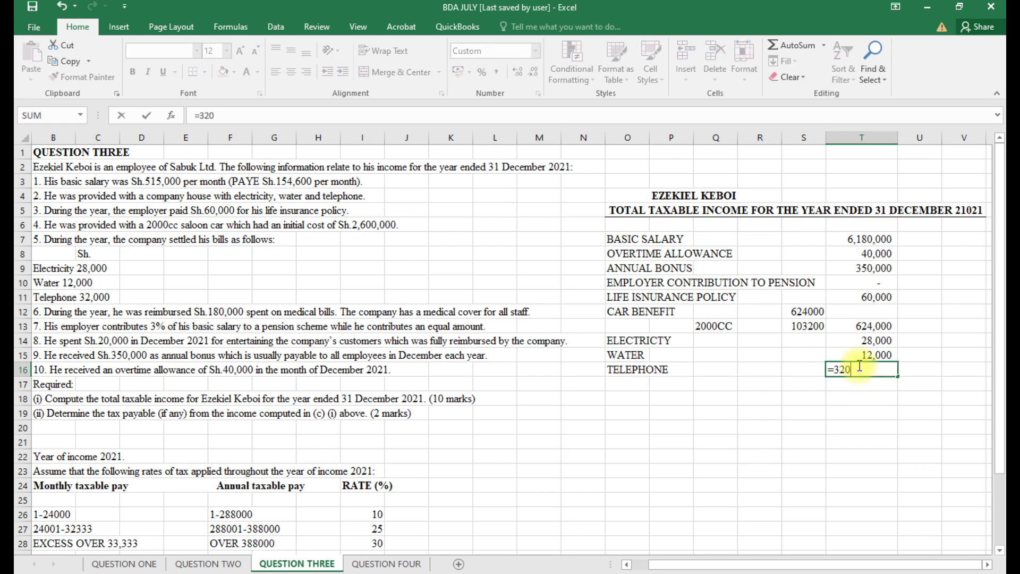
text(00*.3)
key(Return)
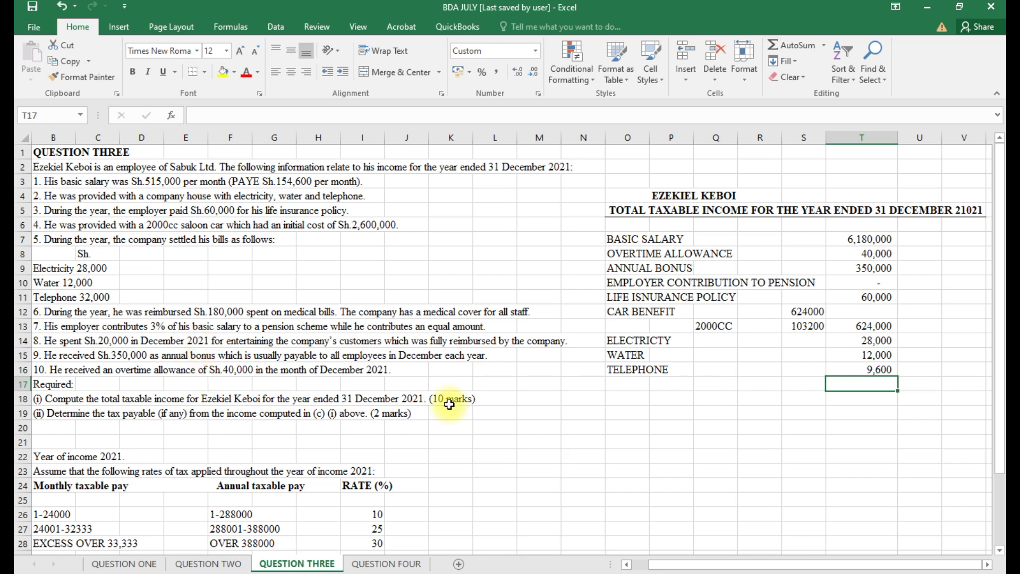
click(671, 387)
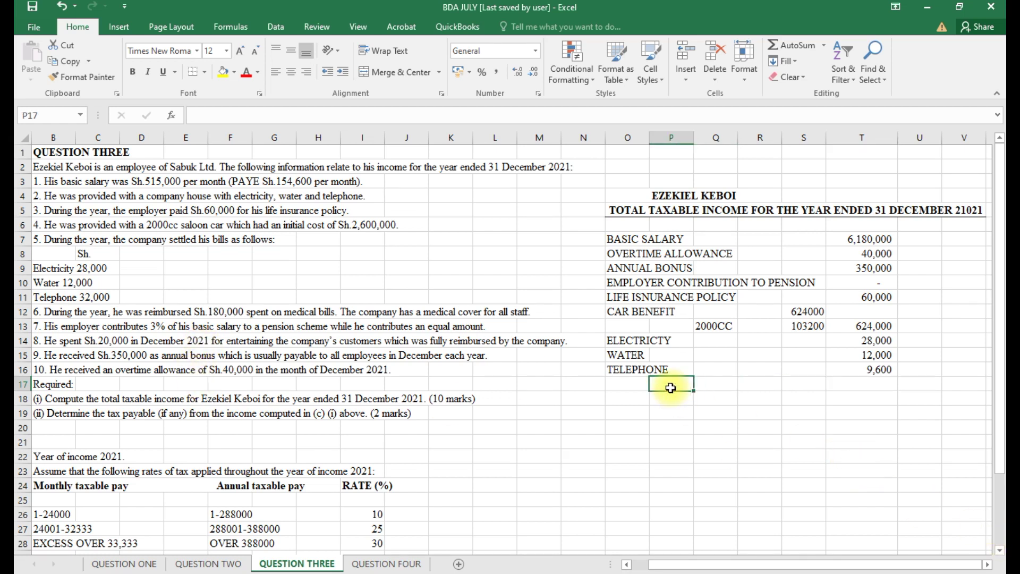
Label EMPLOYMENT INCOME and total T7:T16 with AutoSum, giving 7,303,600.
text(EMPLOY)
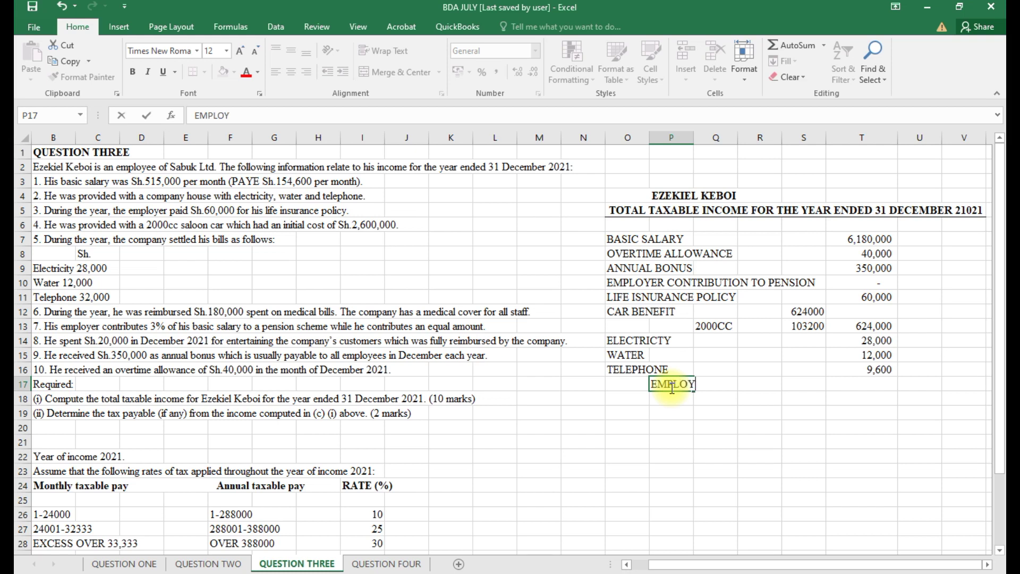
text(MENT INV)
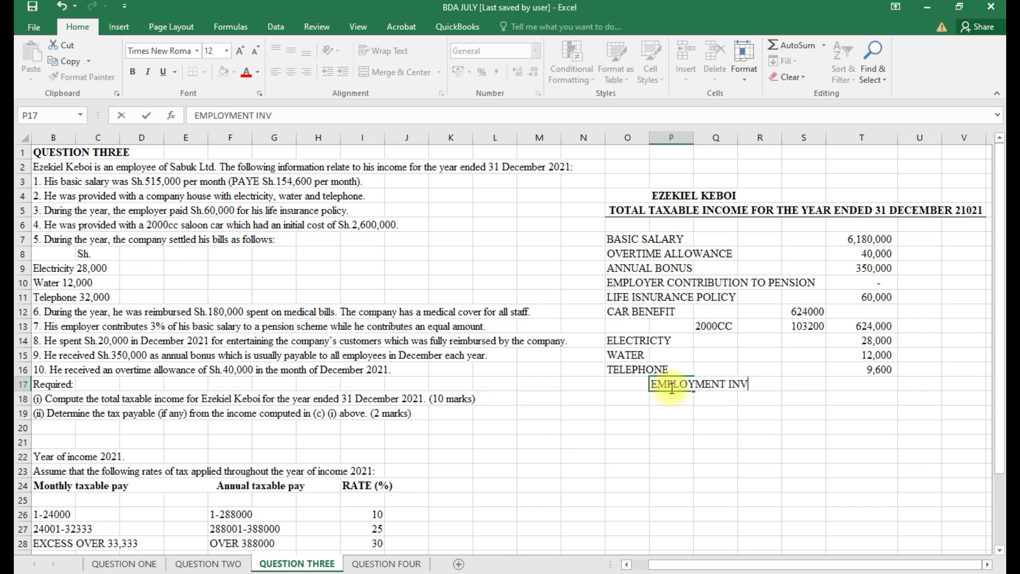
text(=COME)
key(BackSpace)
key(BackSpace)
key(BackSpace)
key(BackSpace)
key(BackSpace)
key(BackSpace)
text(COME)
click(842, 386)
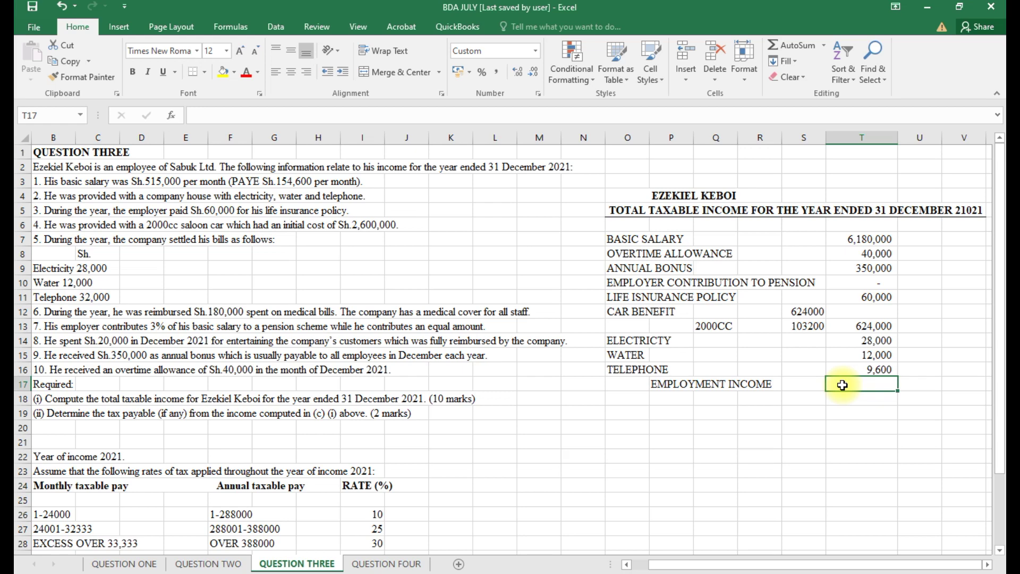
key(alt+equal)
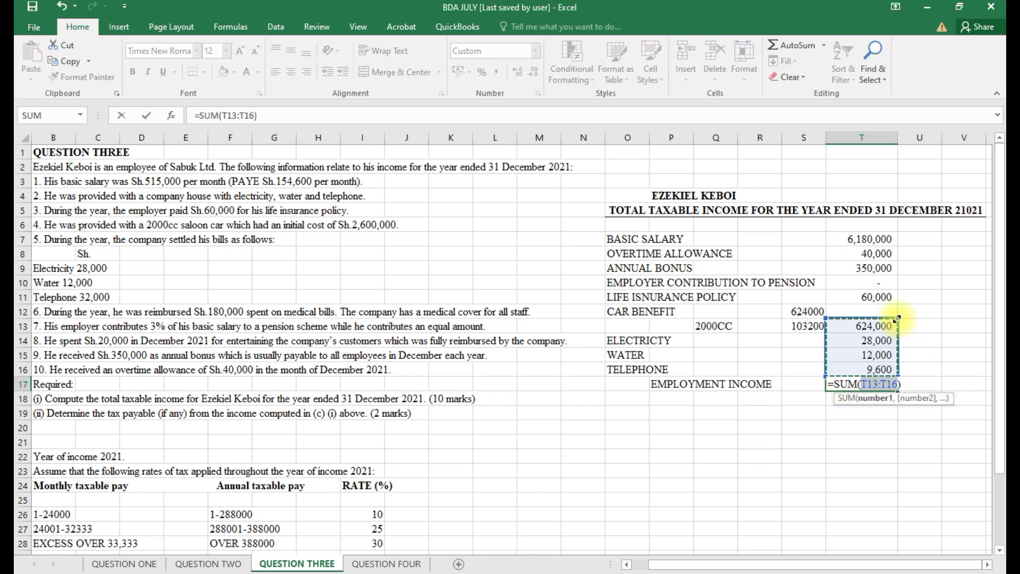
drag(897, 319, 898, 240)
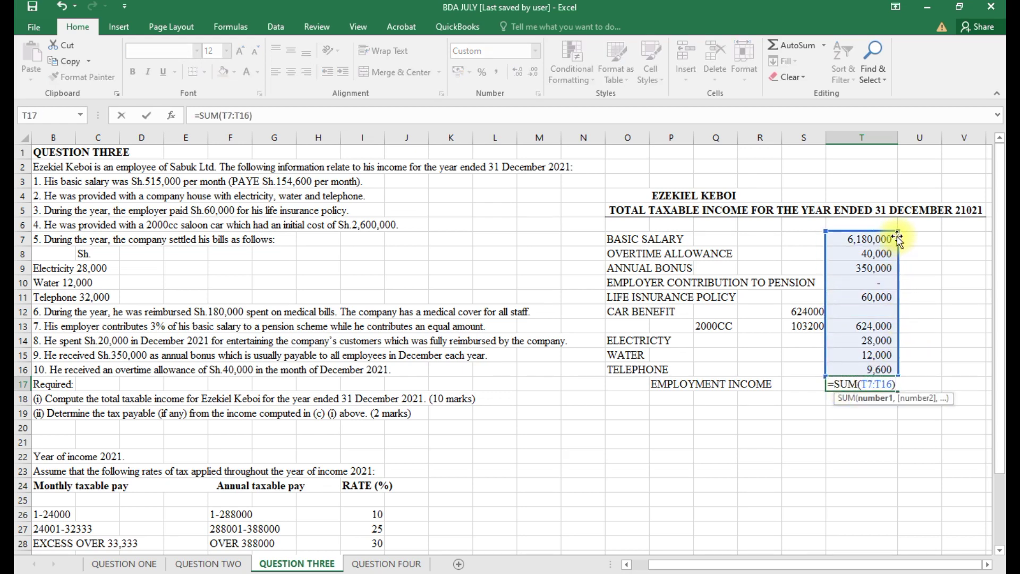
key(Return)
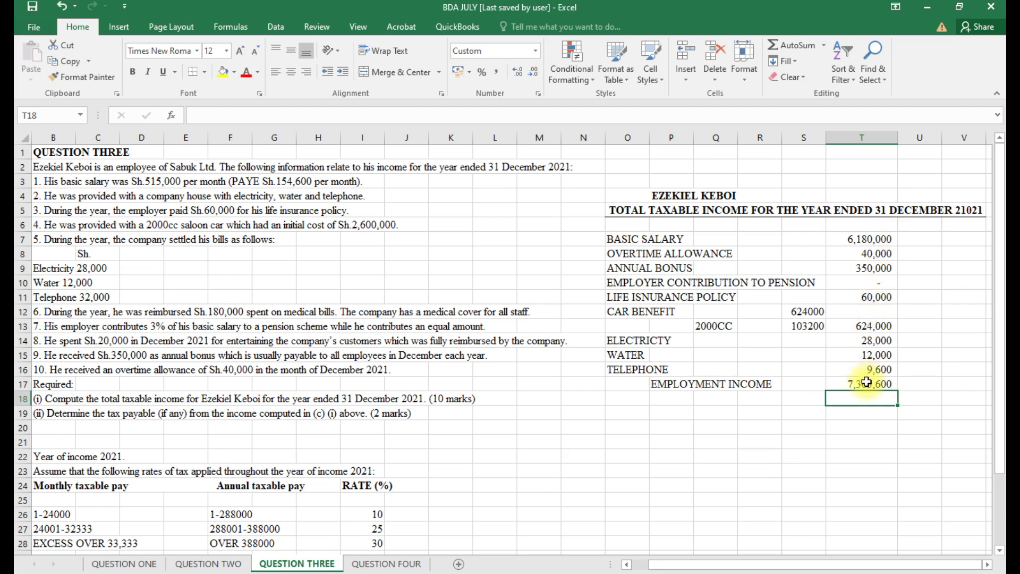
Give the employment income total a top border and bold formatting.
click(866, 382)
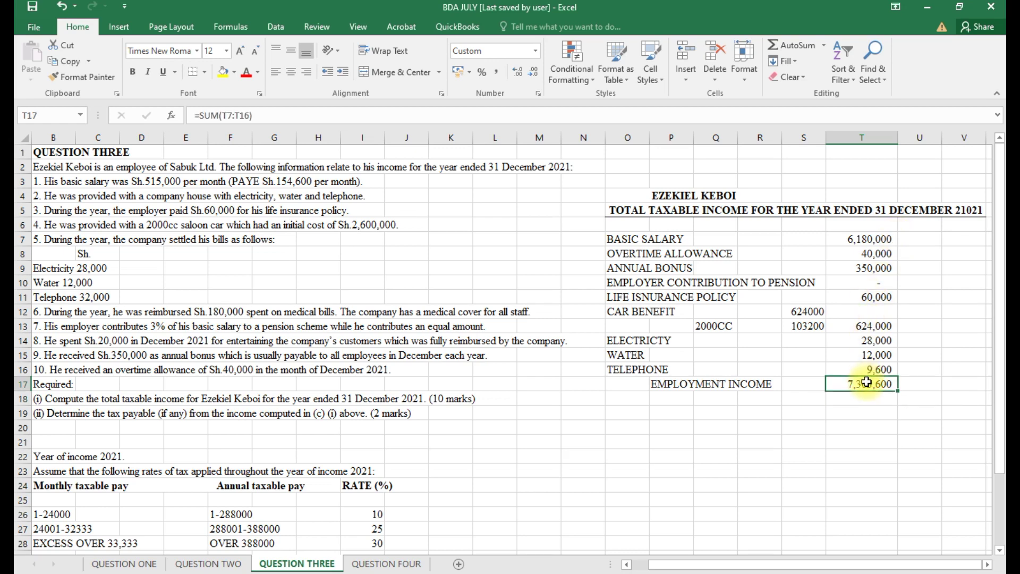
click(205, 72)
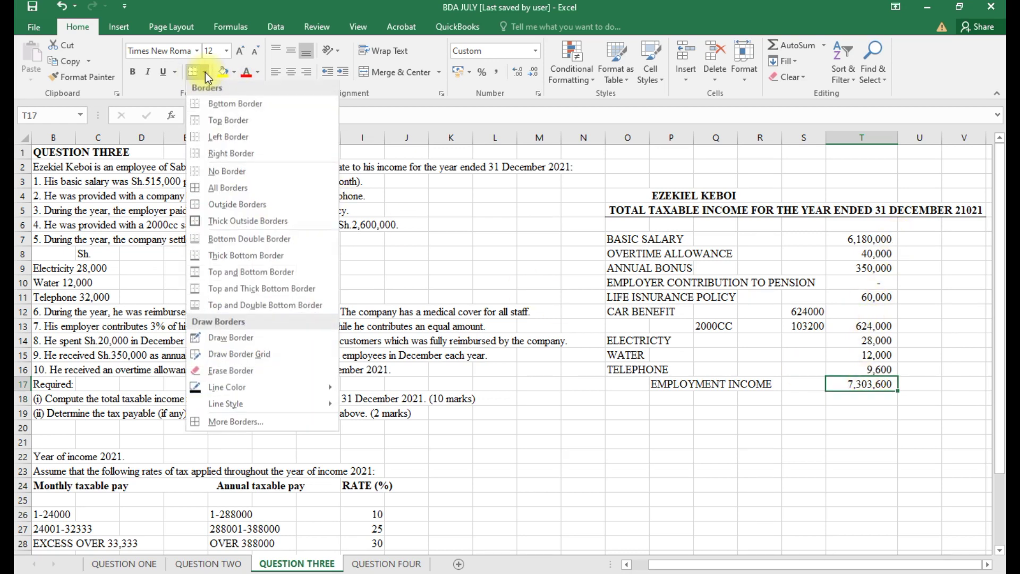
click(216, 117)
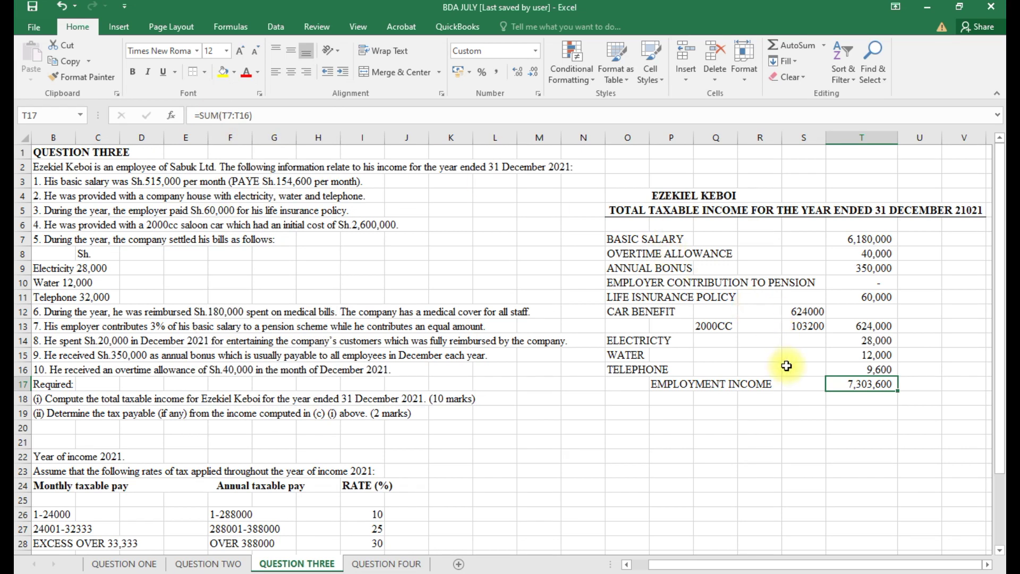
key(ctrl+b)
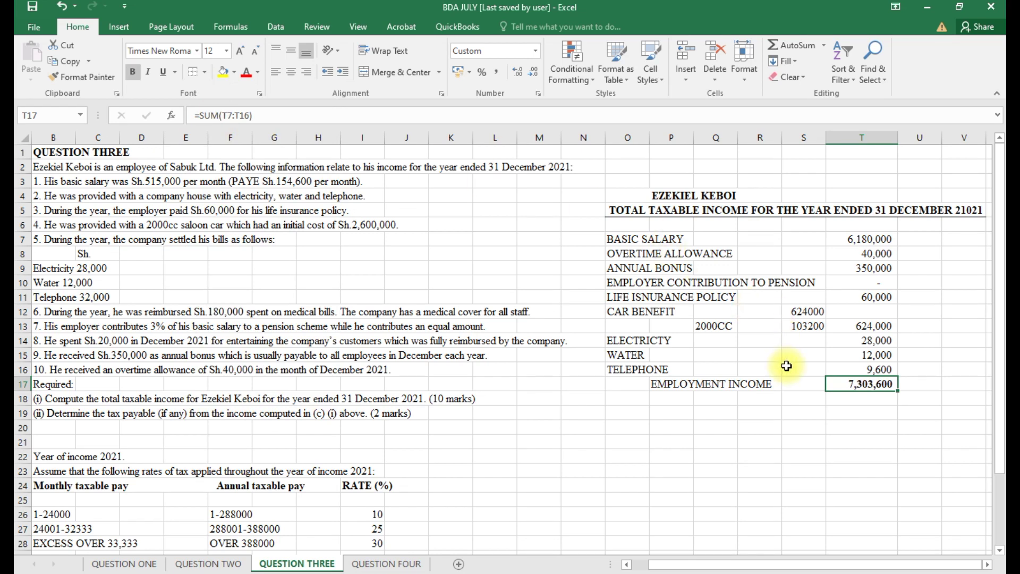
Add the HOUSE BENEFIT heading and an EMPLOYMENT INCOME label in O19 linked to the existing one.
click(630, 398)
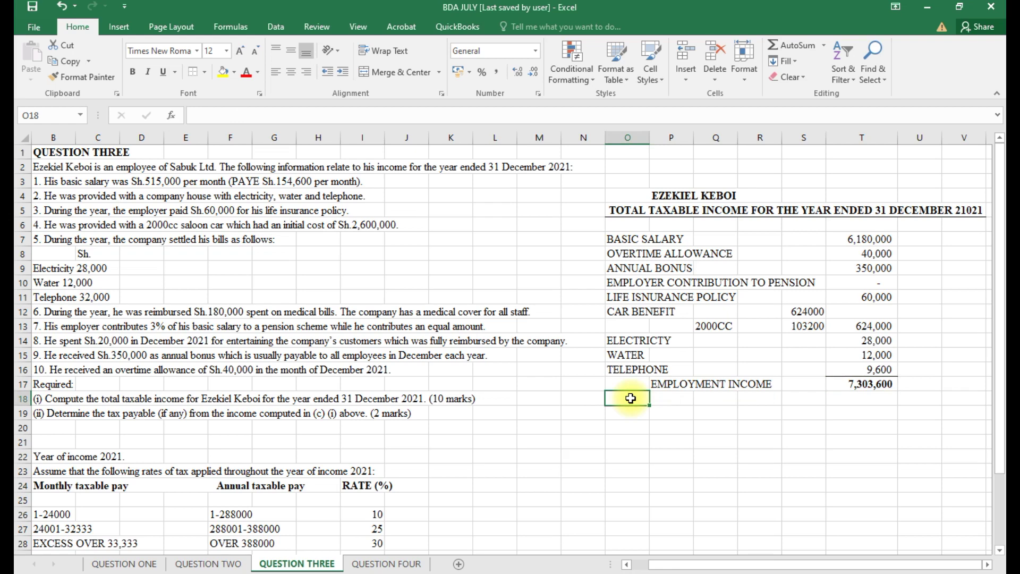
text(HOUSE)
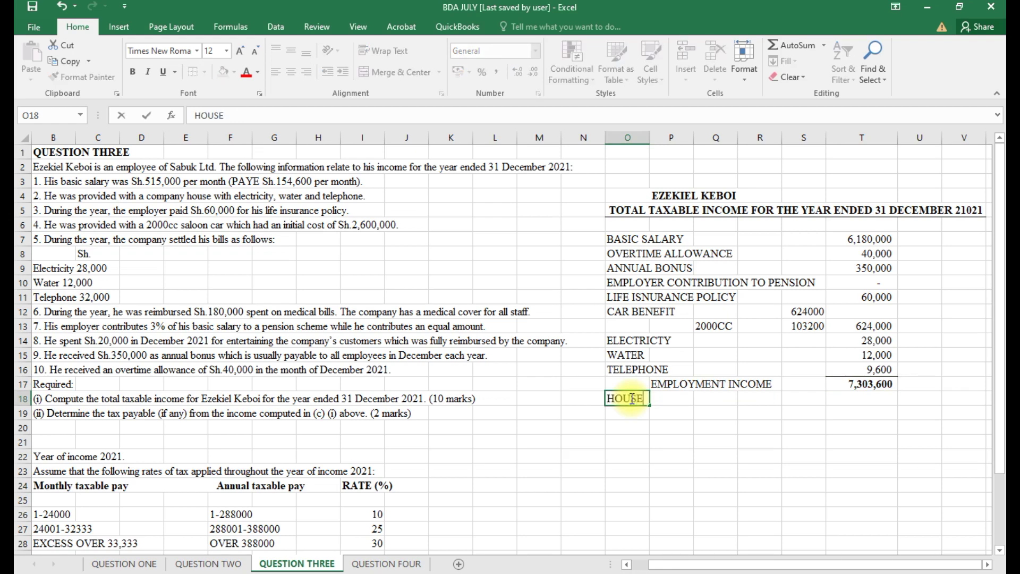
text( BENEFIT)
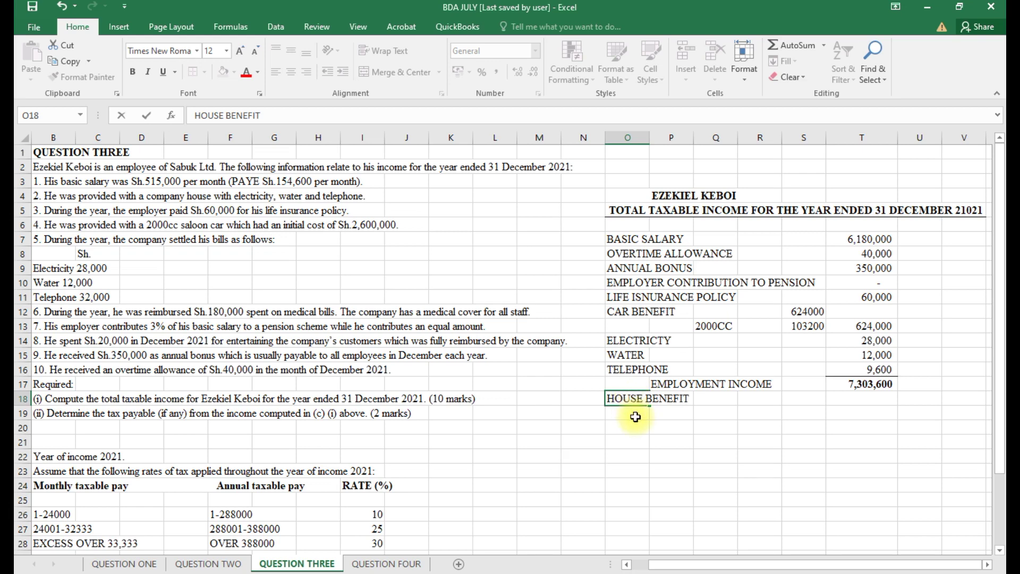
click(636, 417)
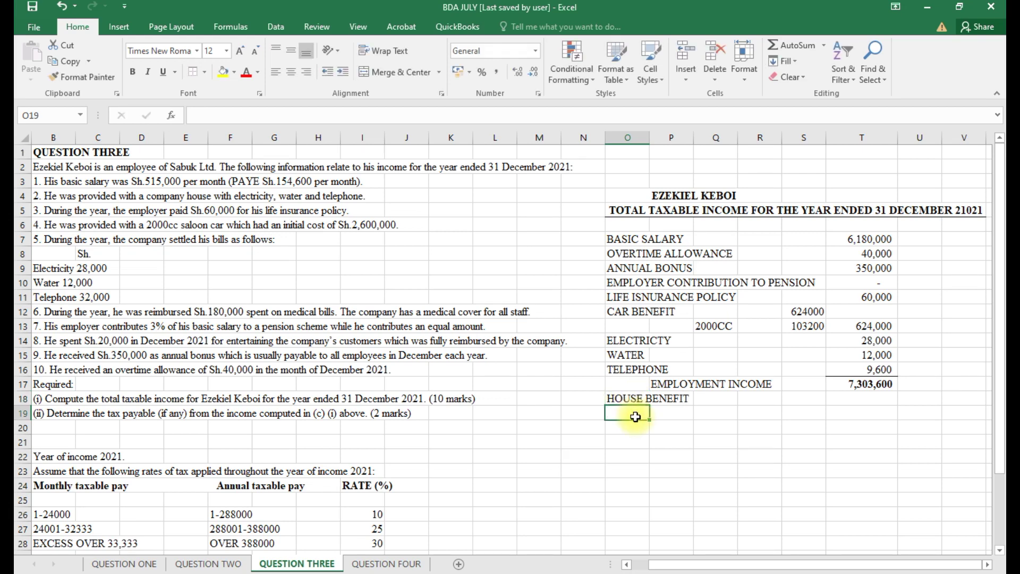
text(=)
click(678, 384)
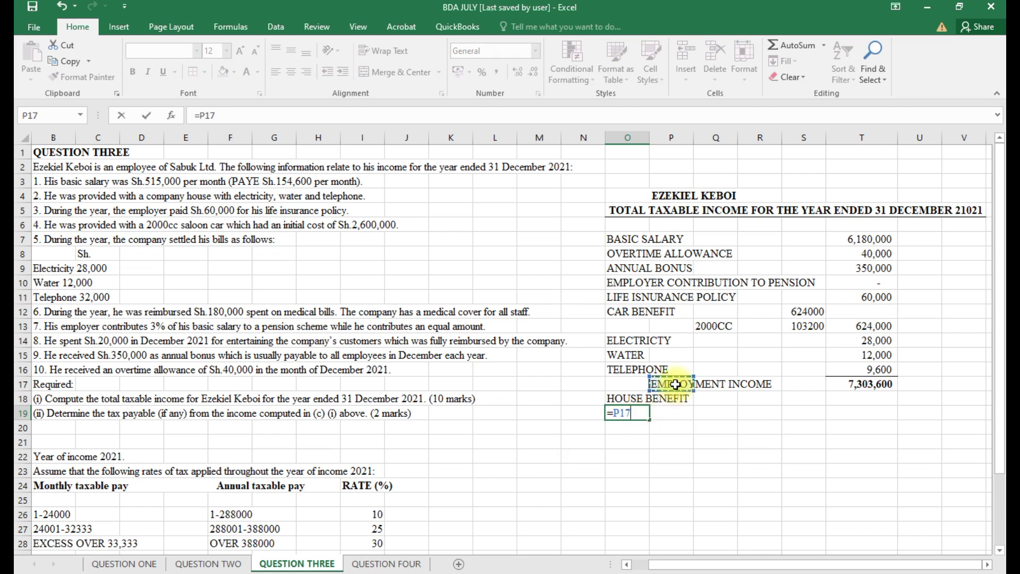
key(Return)
Try a house benefit formula on the 7,303,600 total in R19, then clear it.
click(749, 414)
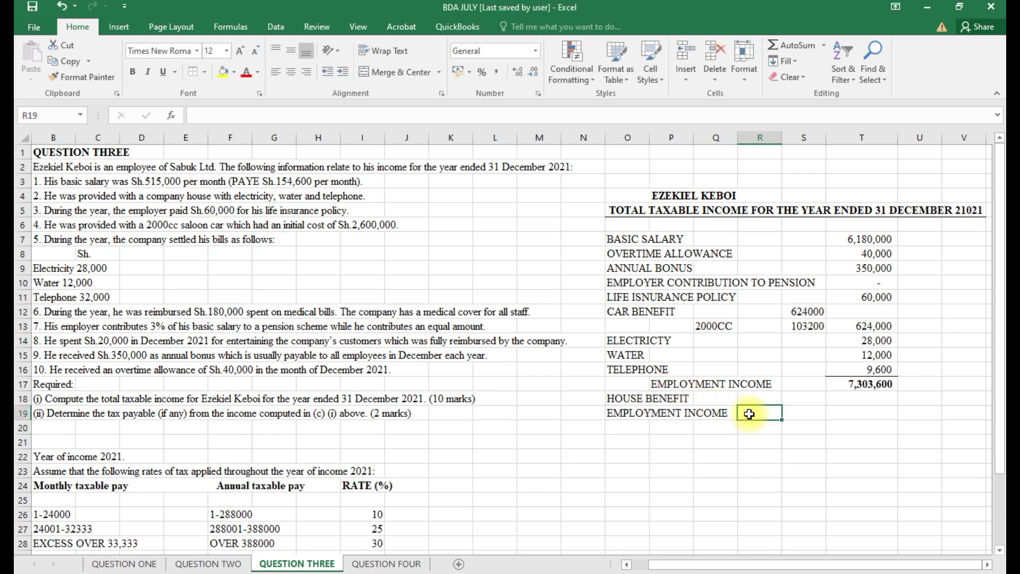
text(=)
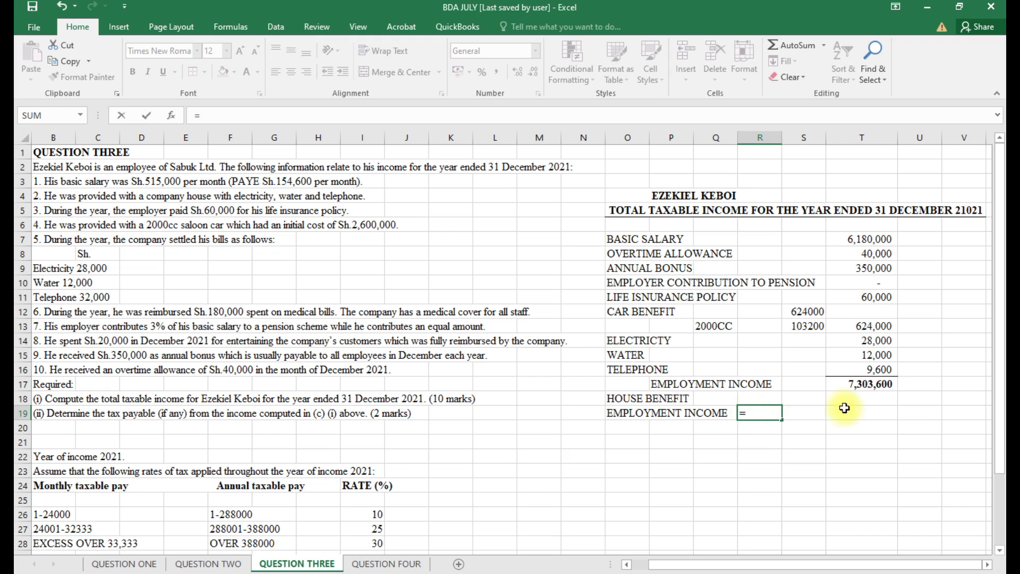
click(858, 387)
text(*)
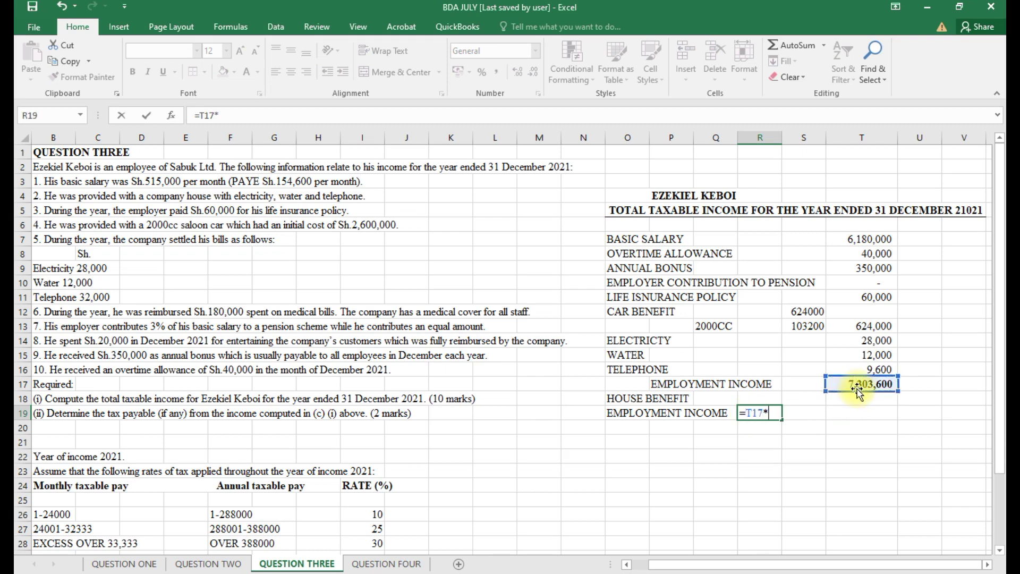
key(Return)
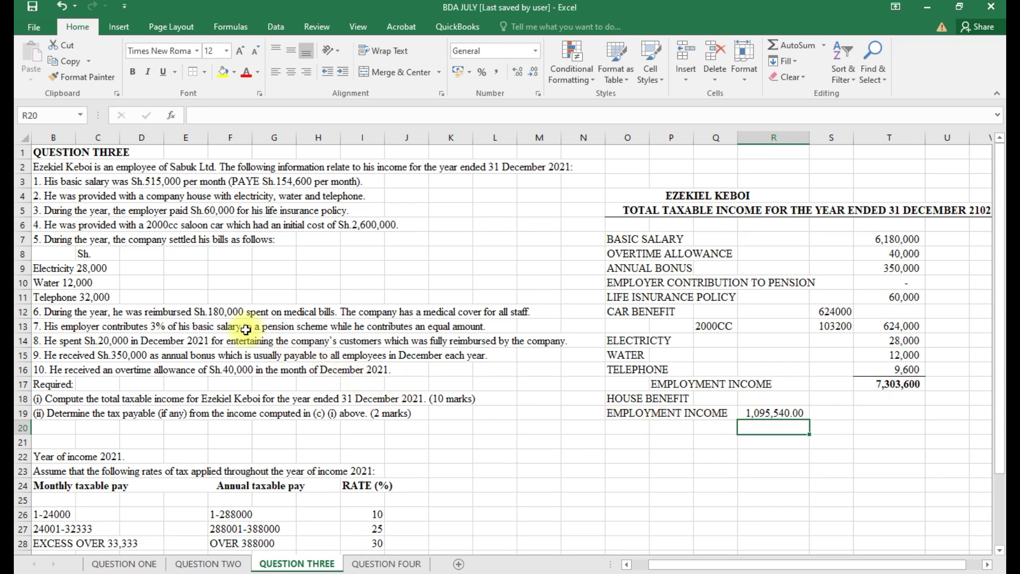
click(764, 416)
key(BackSpace)
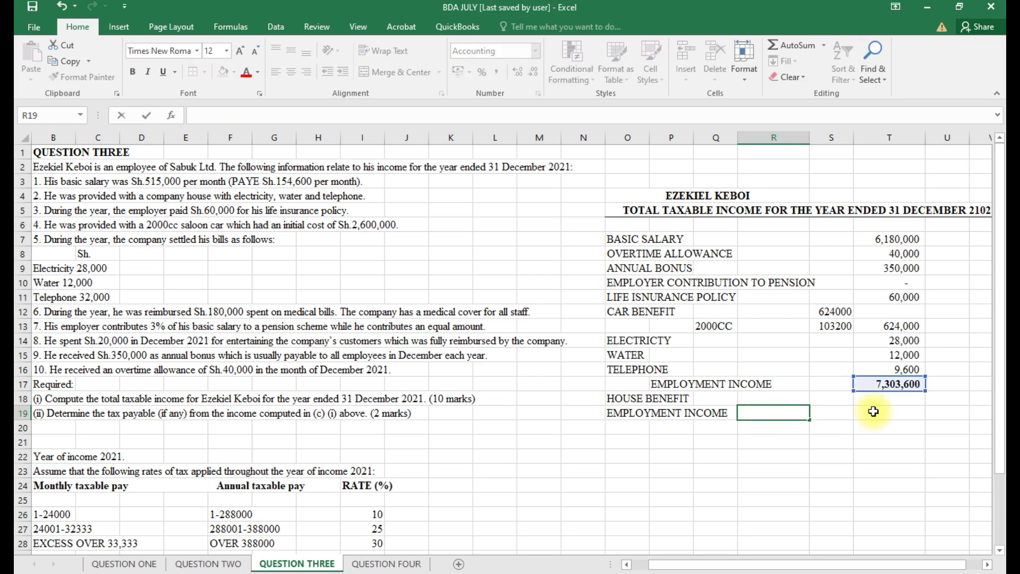
Enter =T17*.15 in T19 so the house benefit reads 1,095,540.
click(875, 412)
text(=)
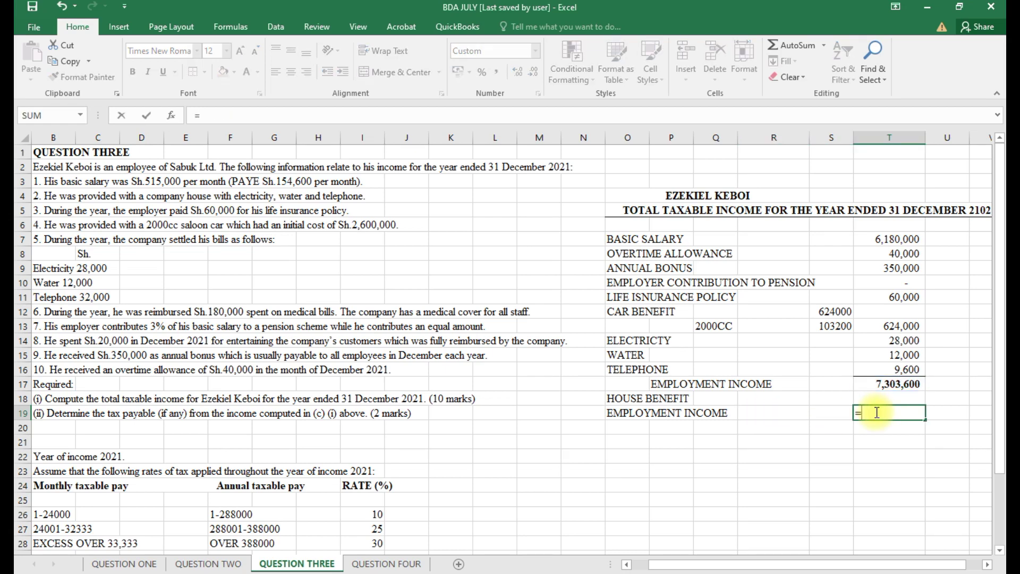
click(883, 387)
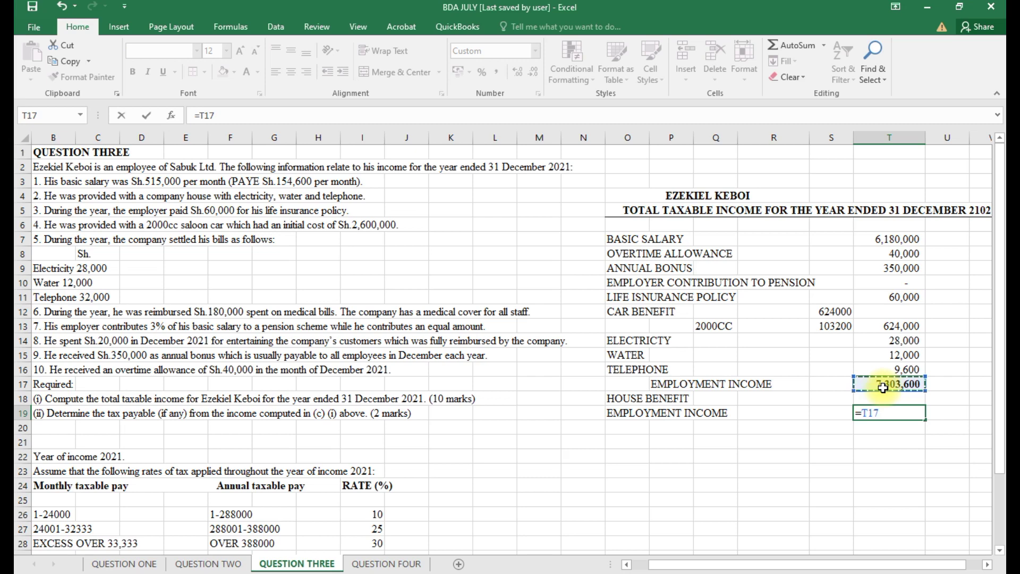
text(*.15)
key(Return)
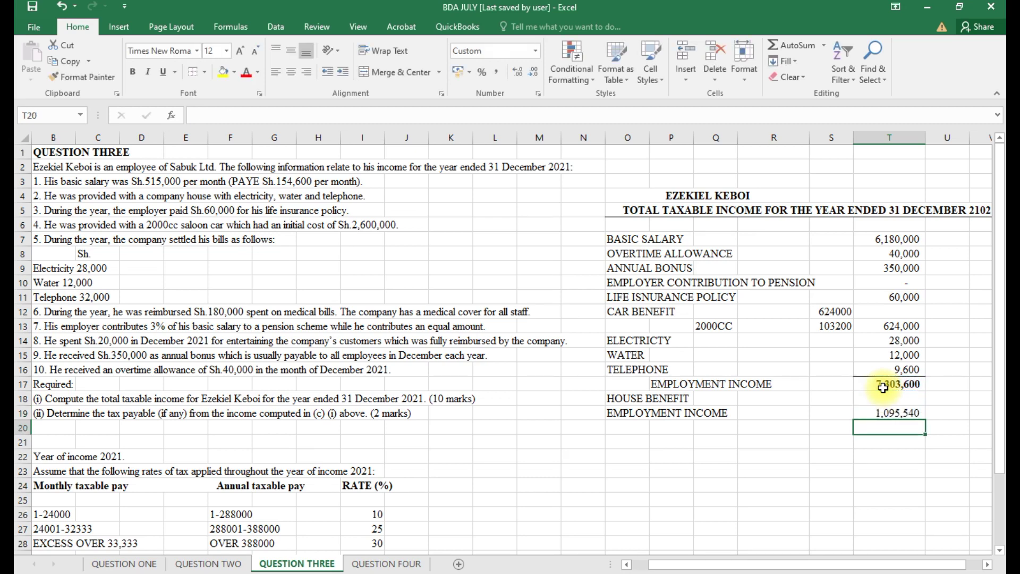
click(659, 430)
Add PENSIONABLE PAY with a bold T17:T19 total of 8,399,140, then type the deductions heading in O21.
text(PENS)
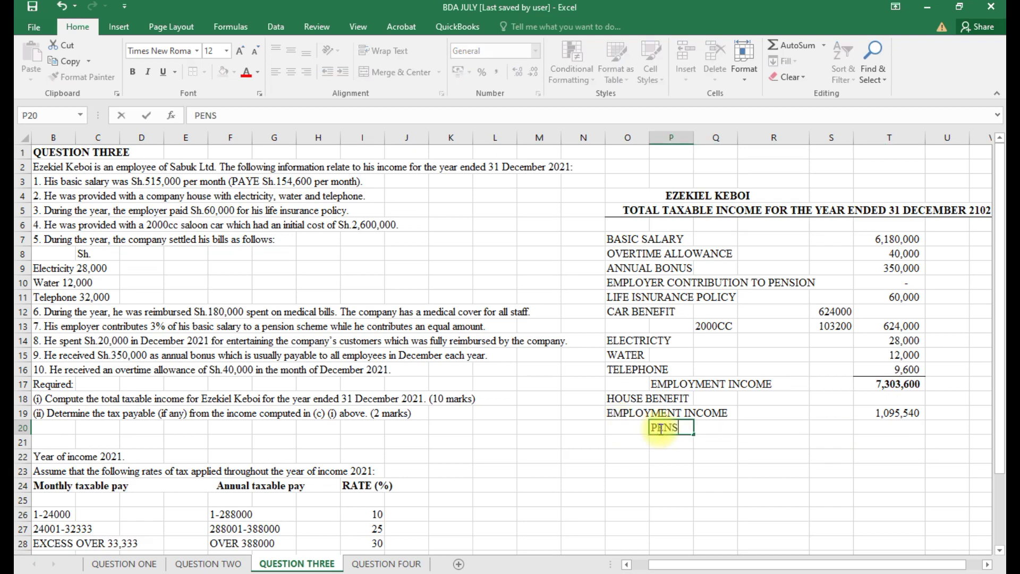
text(IONABL)
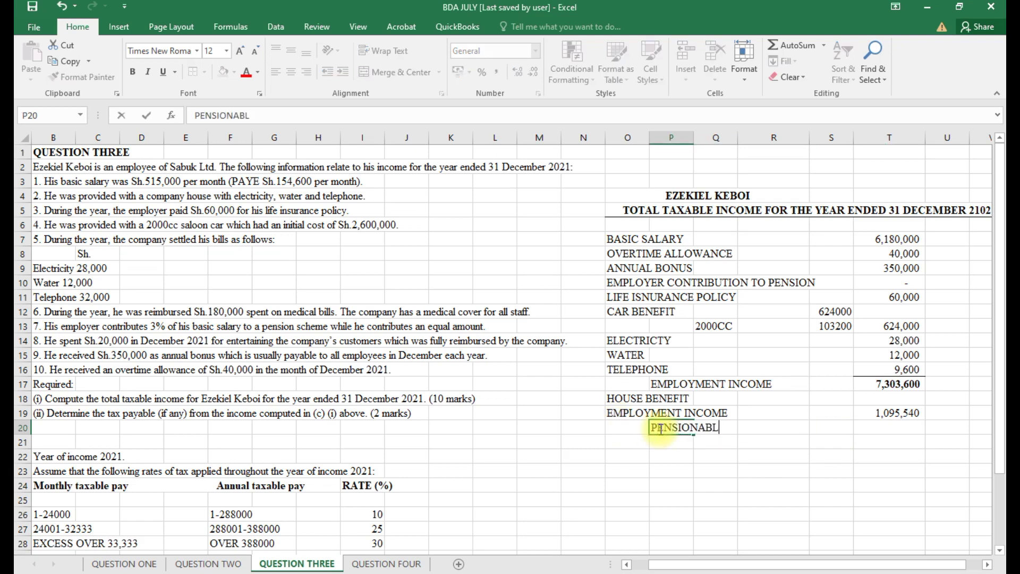
text(E PAY)
click(877, 427)
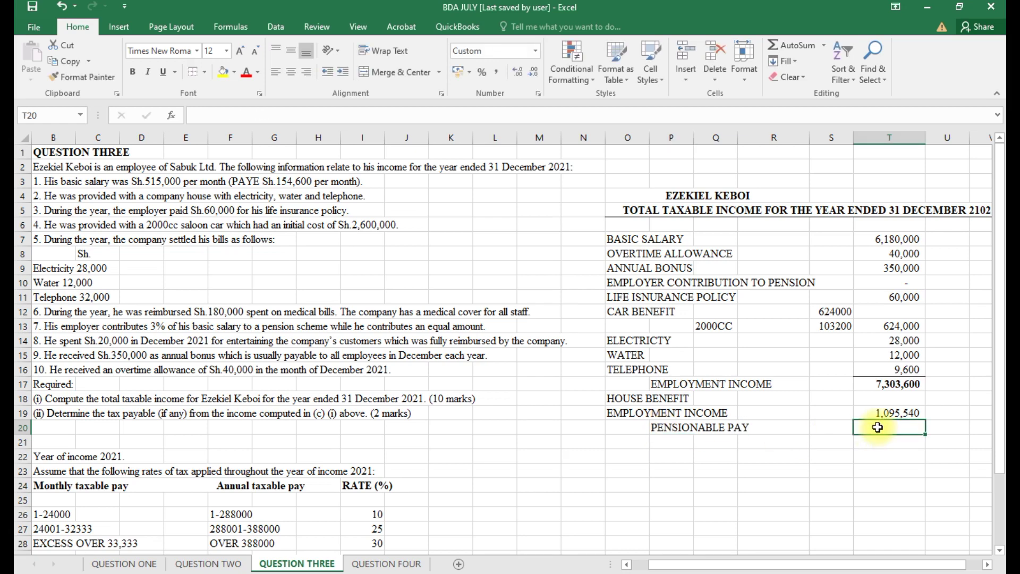
key(alt+equal)
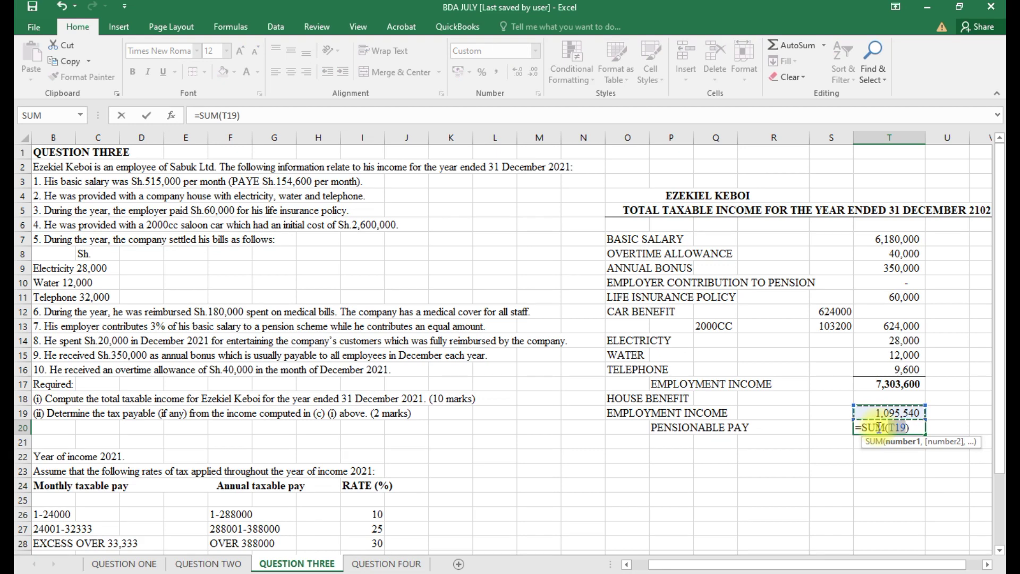
drag(924, 404, 925, 385)
key(Return)
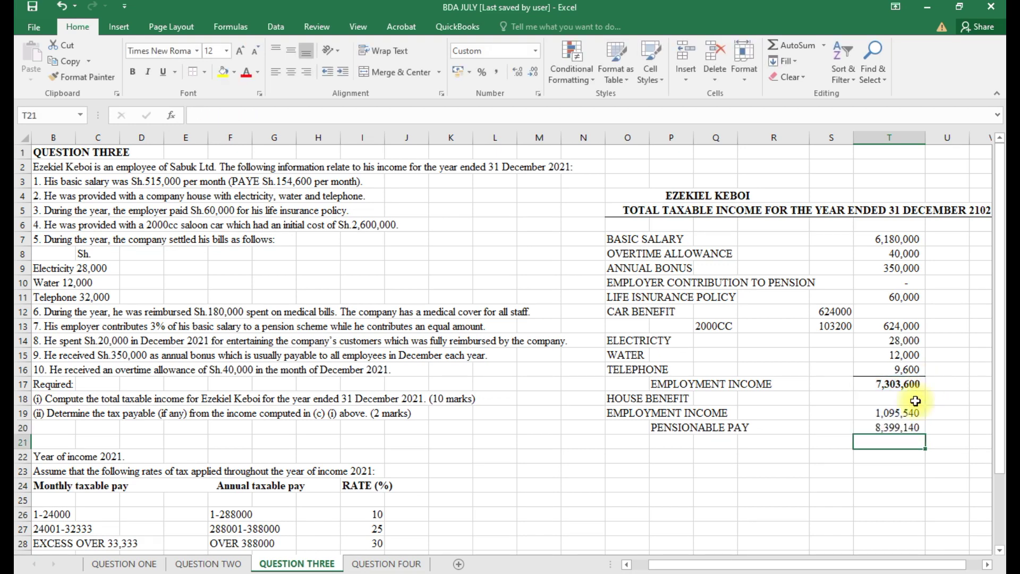
click(898, 427)
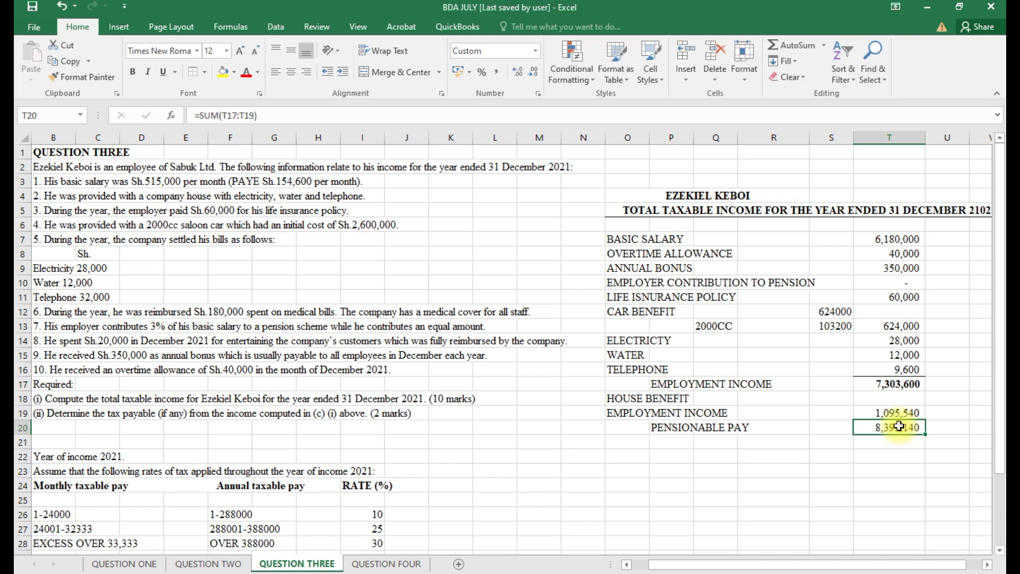
key(ctrl+b)
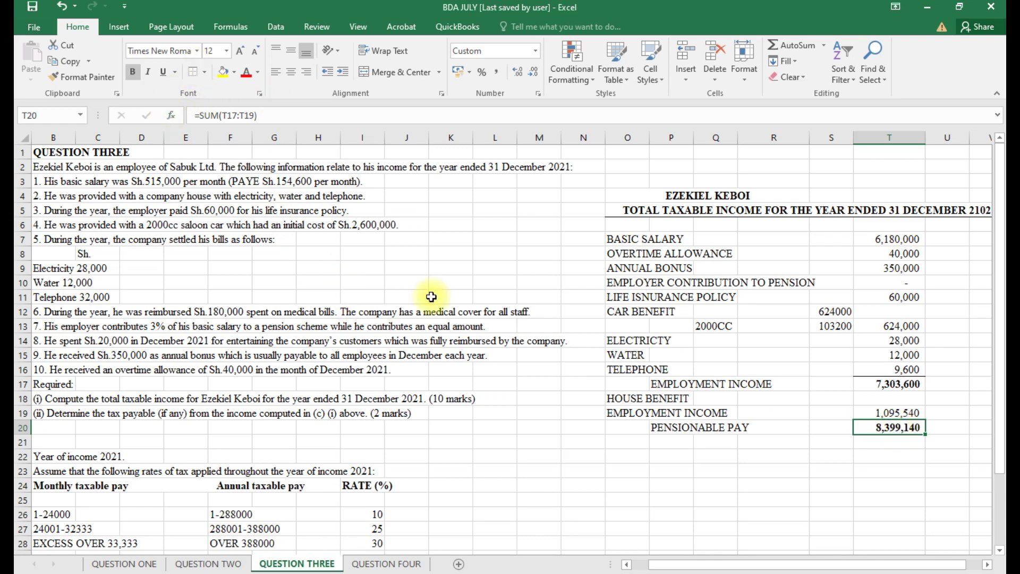
click(631, 443)
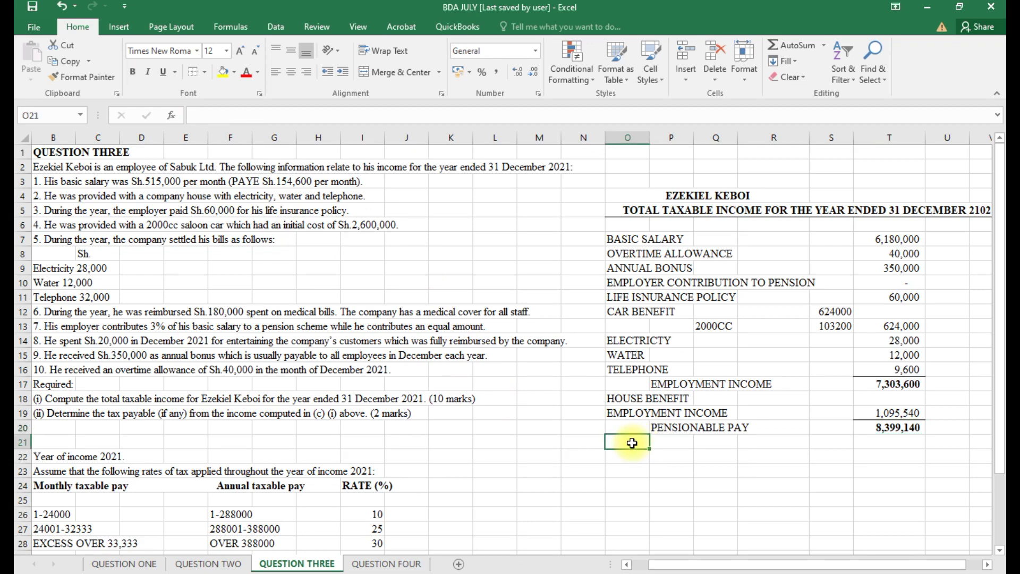
text(LESS ALL)
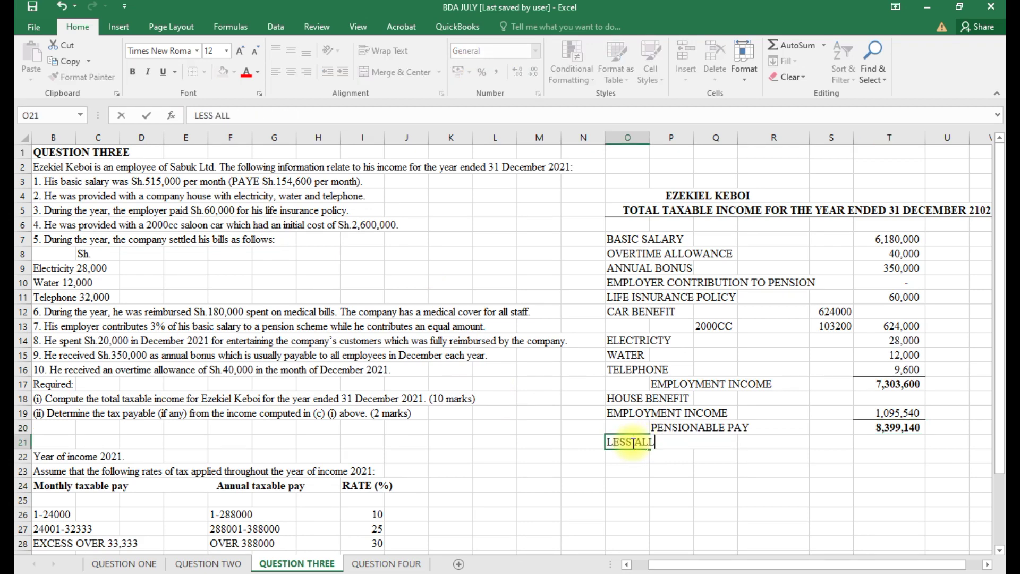
text(OBLE DE)
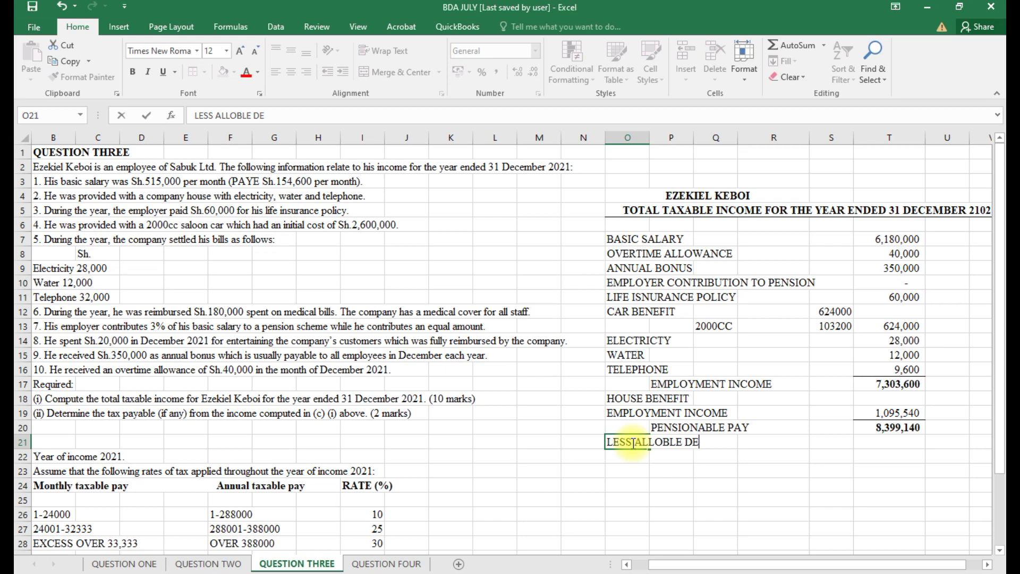
text(DUCTIONS)
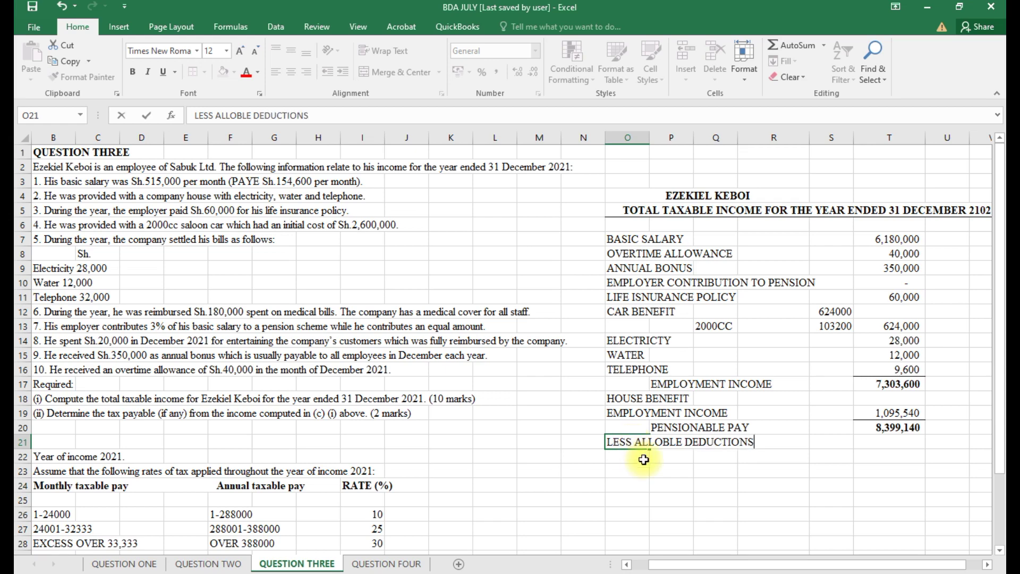
Bold the LESS ALLOBLE DEDUCTIONS heading in O21 and enter CONTRIBUTION TO PENSION in O22.
key(Return)
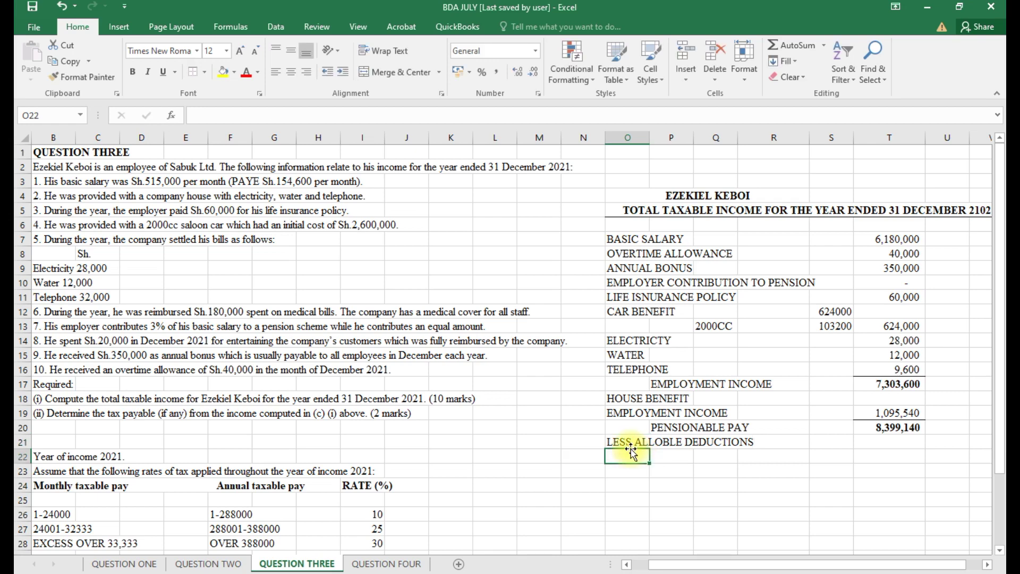
click(628, 443)
key(ctrl+b)
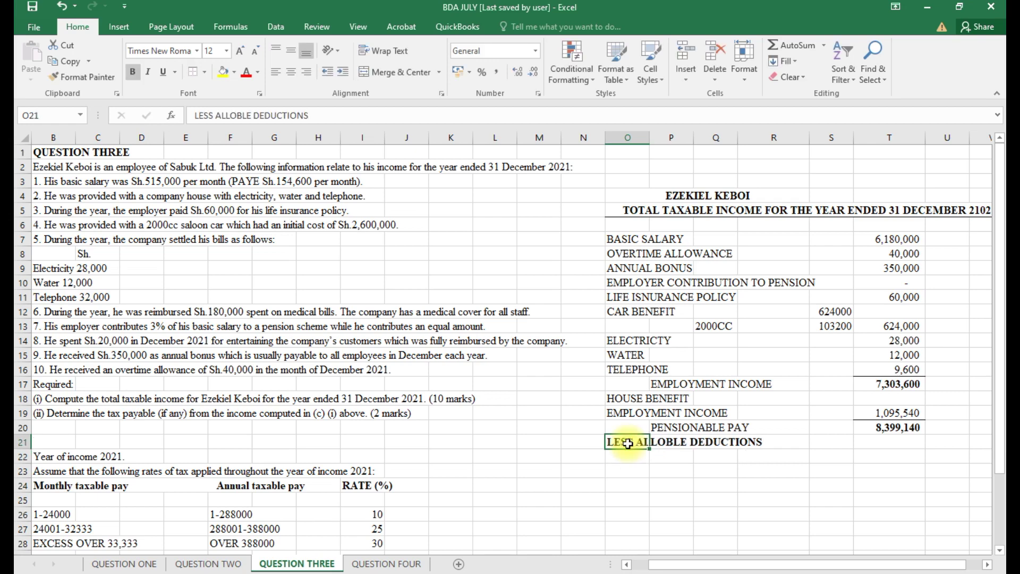
click(619, 455)
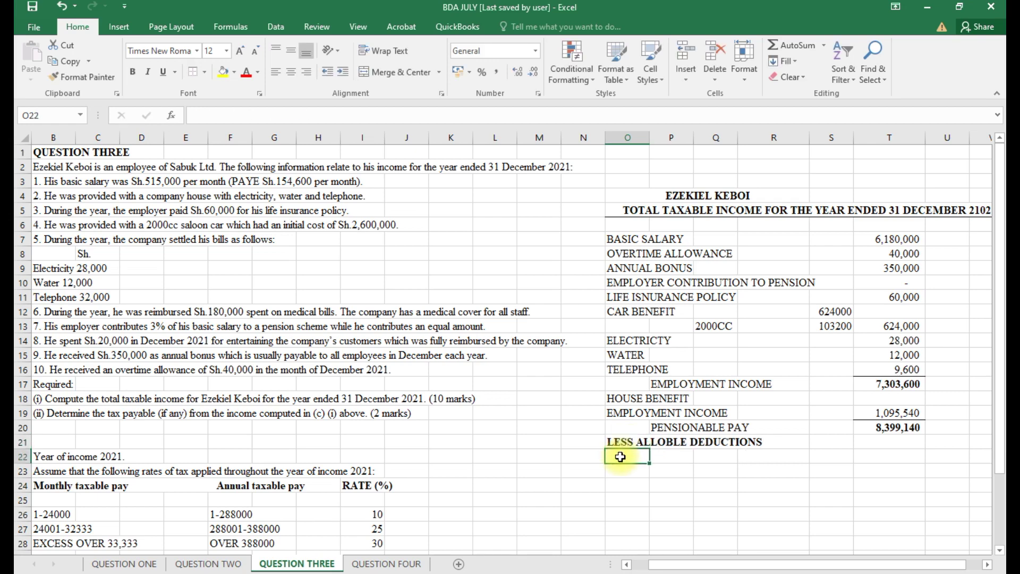
text(CON)
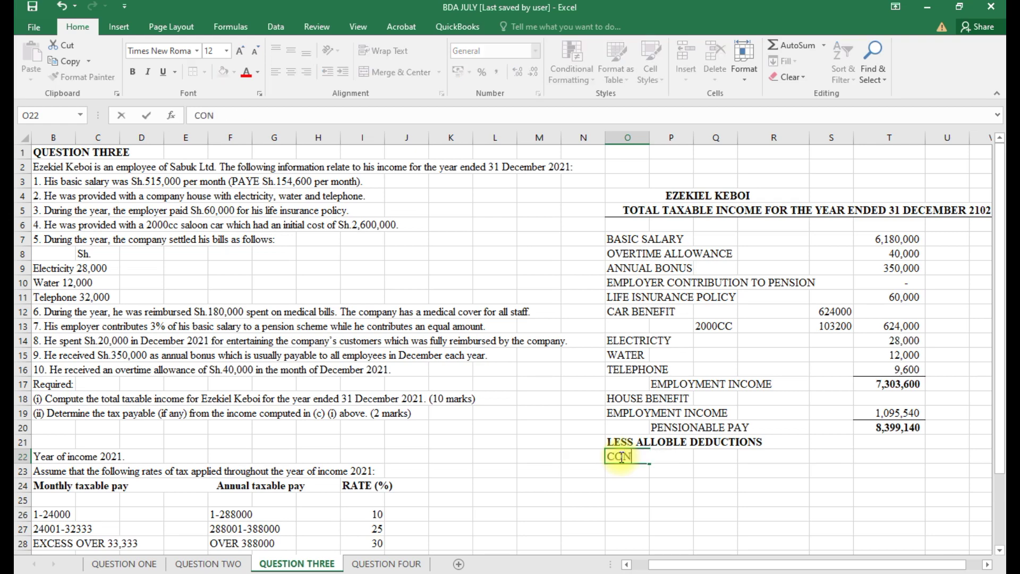
text(TRIBUTION )
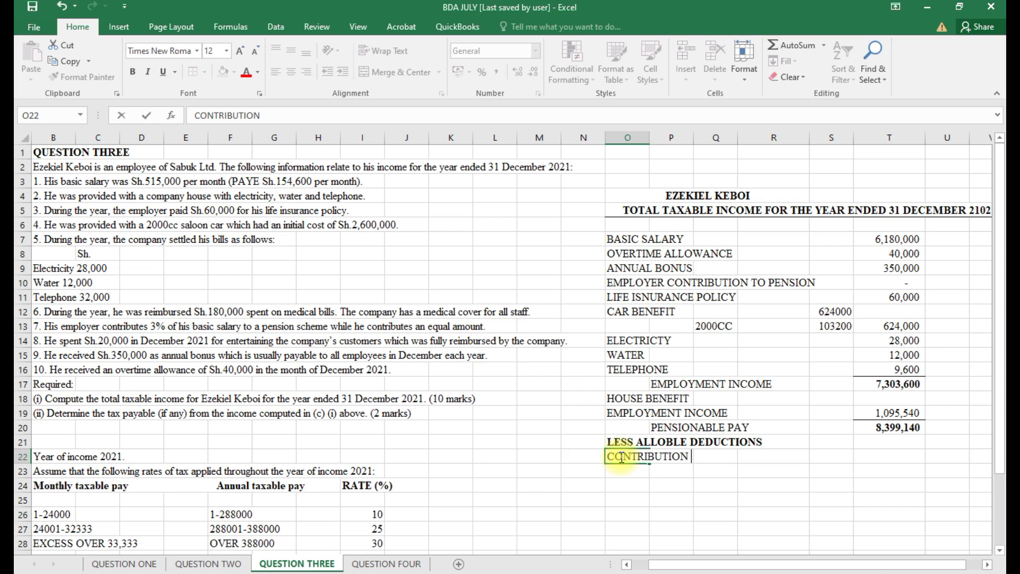
text(TO PENS)
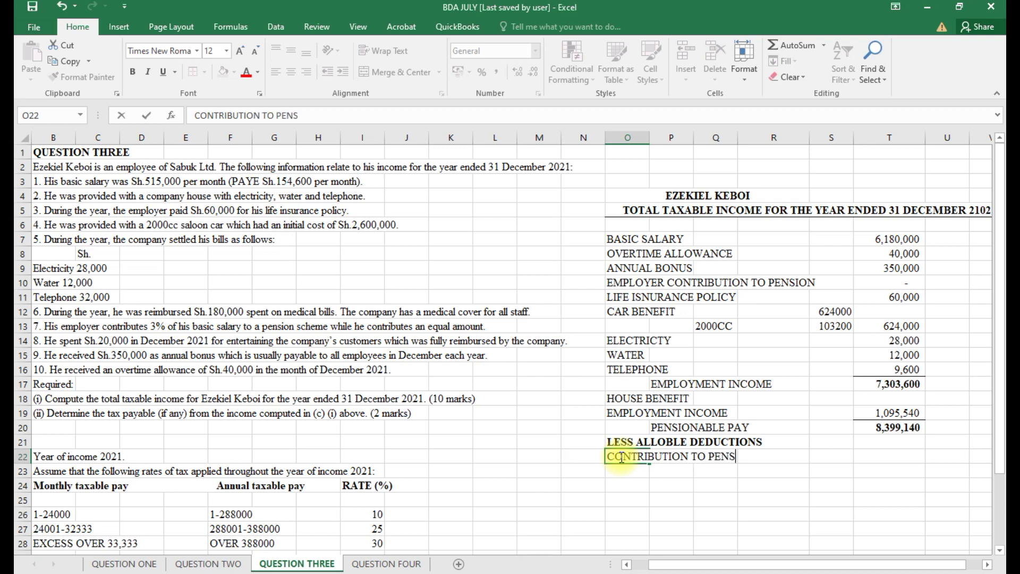
text(ION)
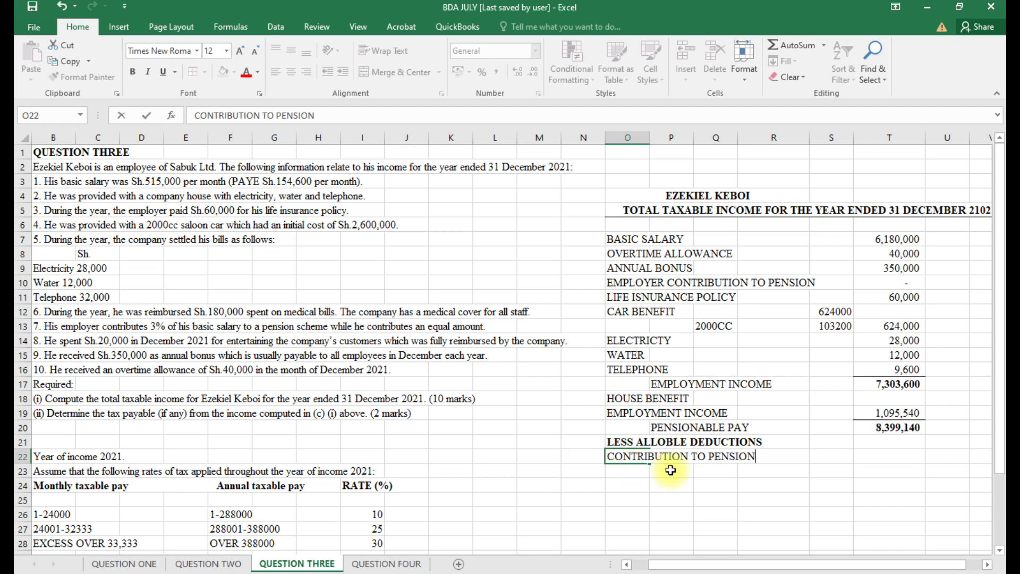
click(671, 470)
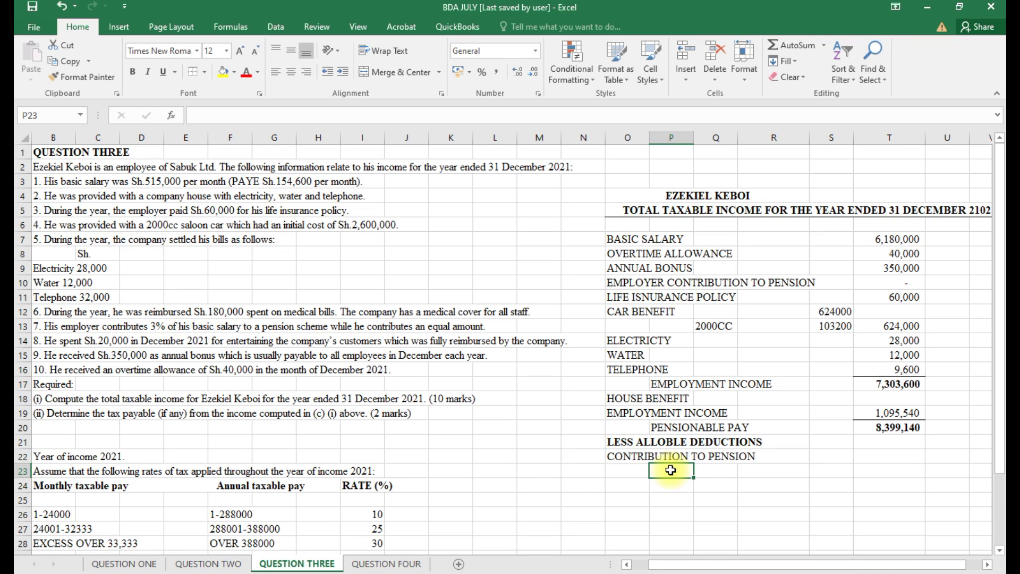
Add an ACTUAL CONTRIBUTION line of =T7*.03, showing 185,400 with no decimals.
text(AC)
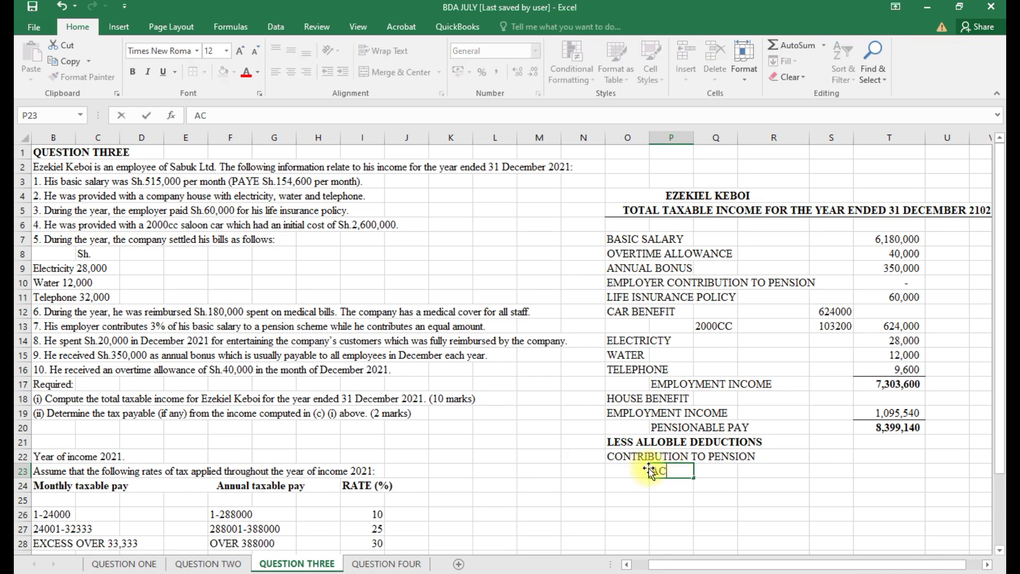
text(TUAL CONTR)
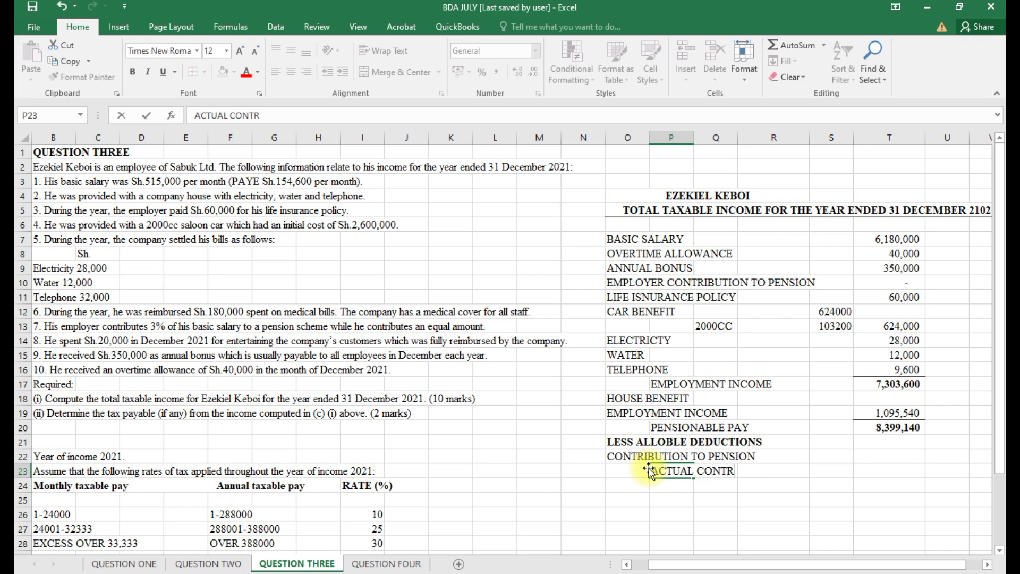
text(IBUTION)
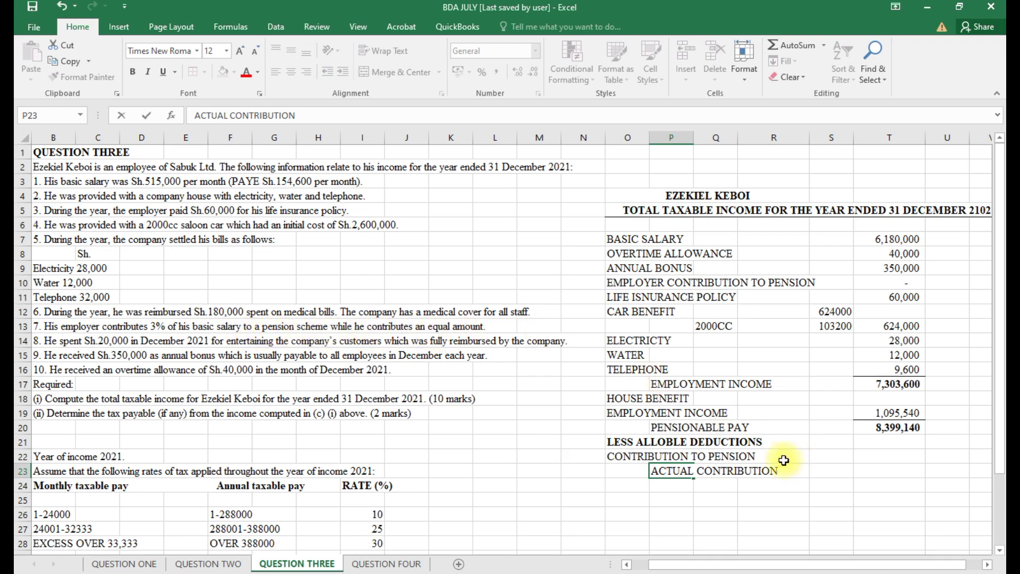
click(832, 475)
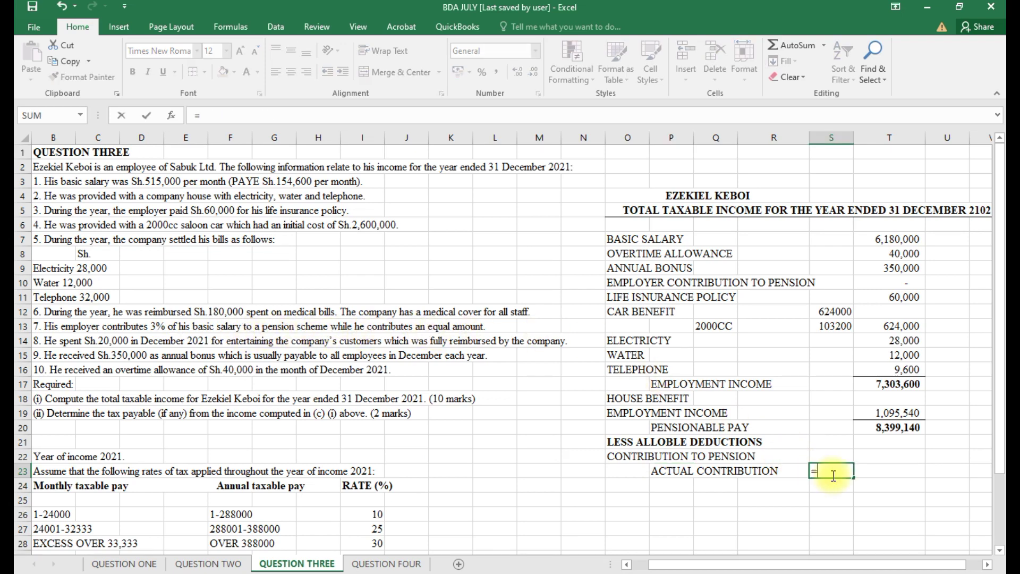
text(=)
click(904, 239)
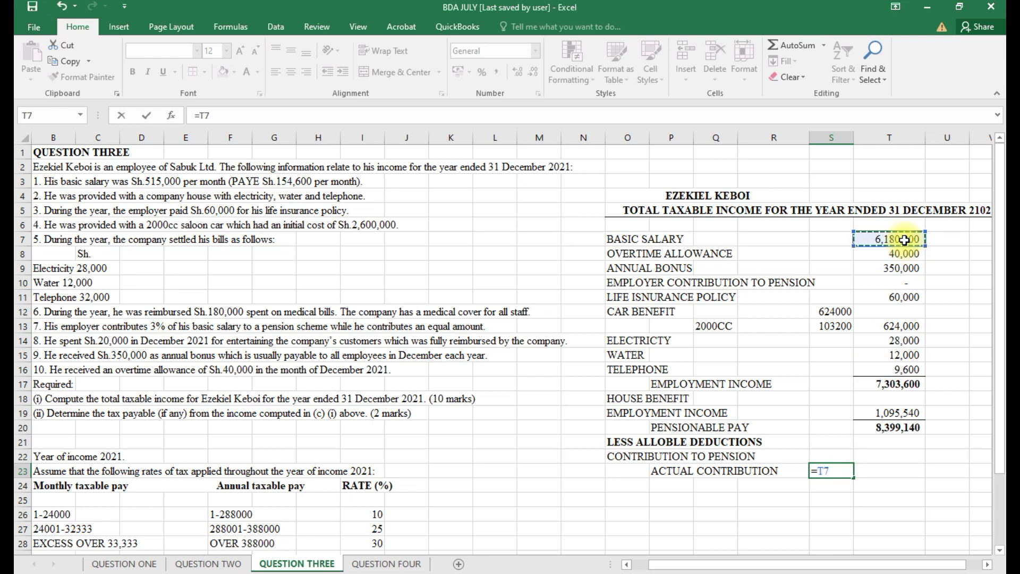
text(*.03)
key(Return)
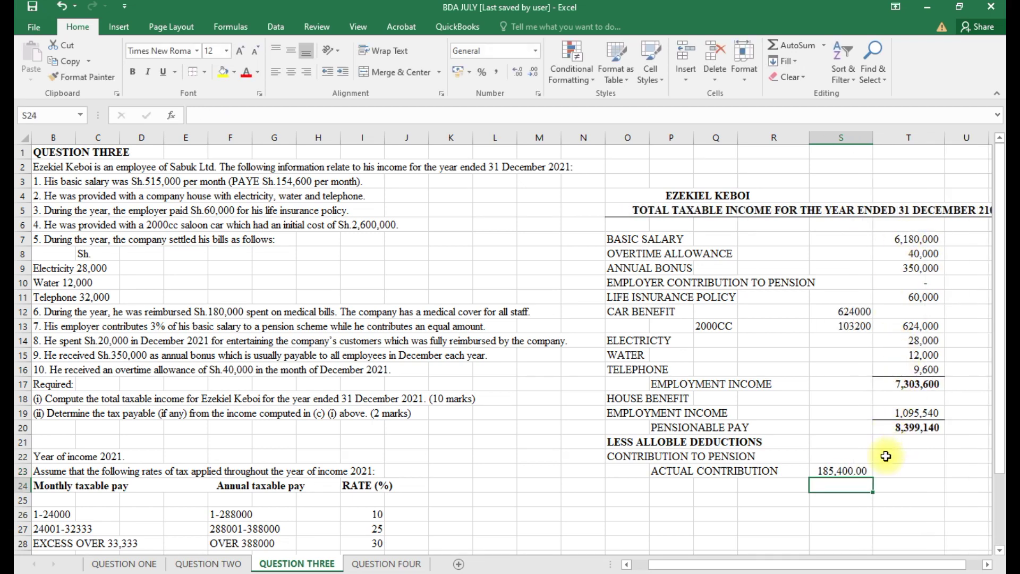
click(850, 471)
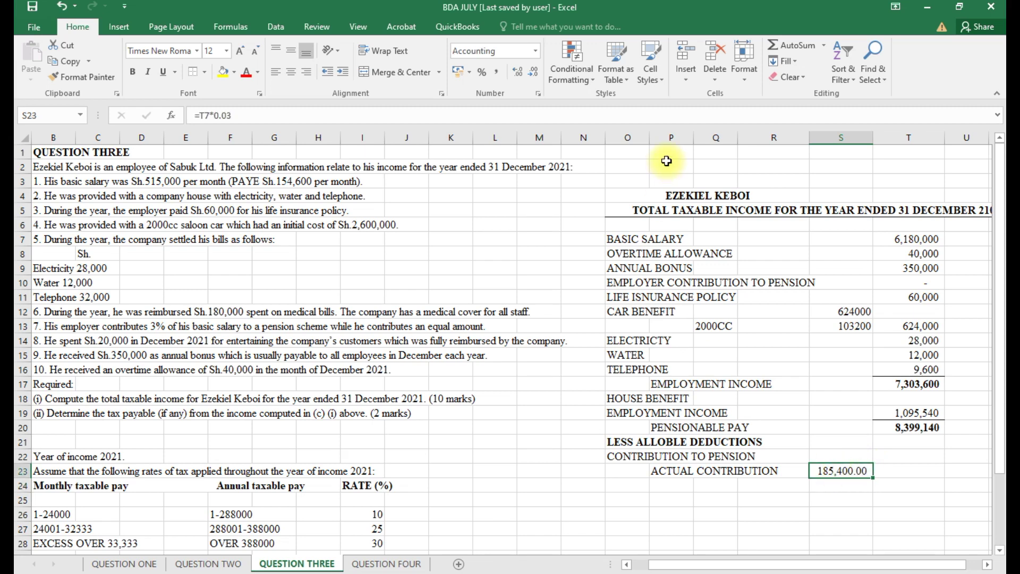
click(534, 73)
click(533, 73)
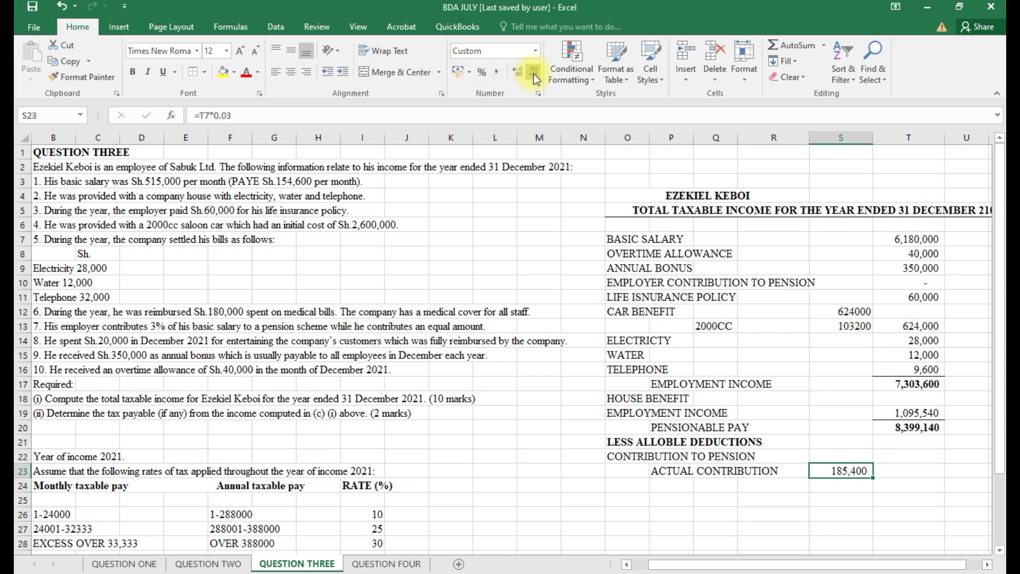
Add a SET LIMIT line with 240000 as its amount in S24.
click(664, 482)
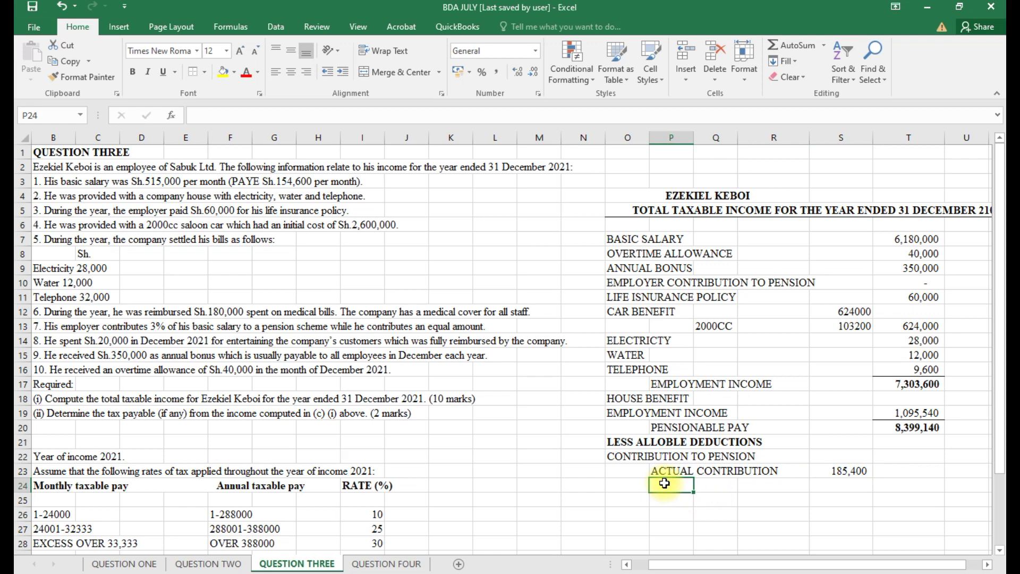
text(SET)
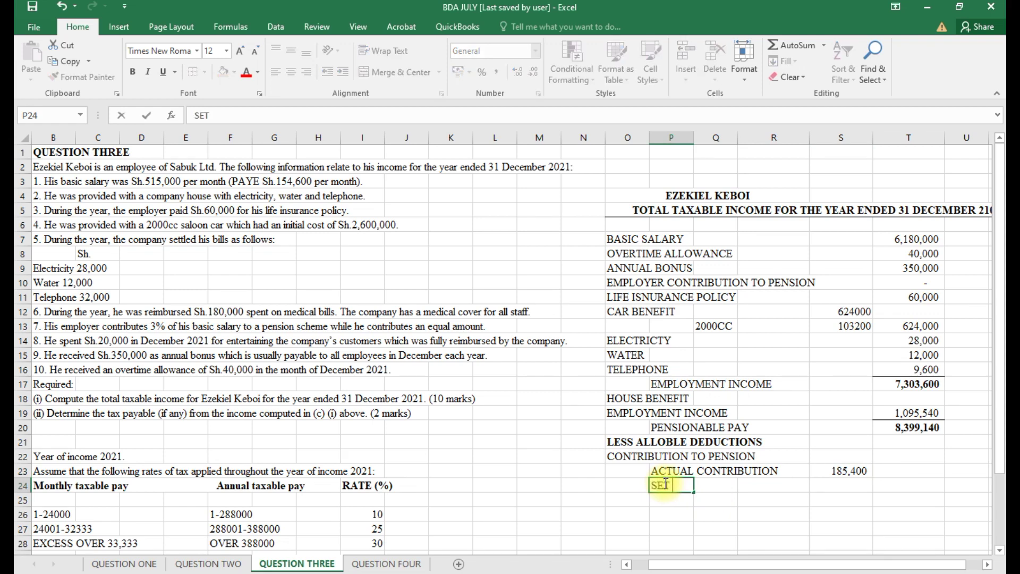
text(MIT)
click(853, 487)
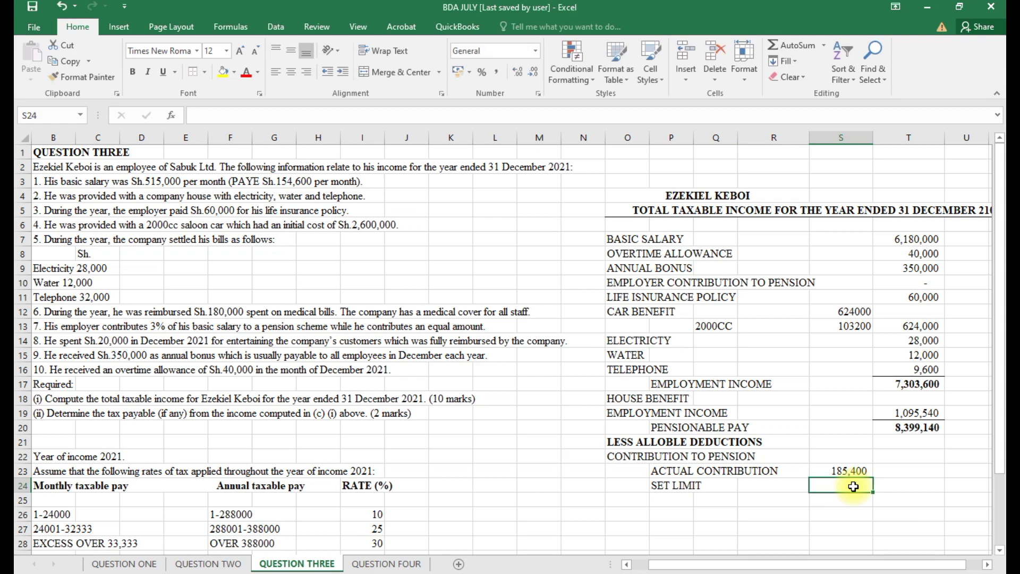
text(=240000)
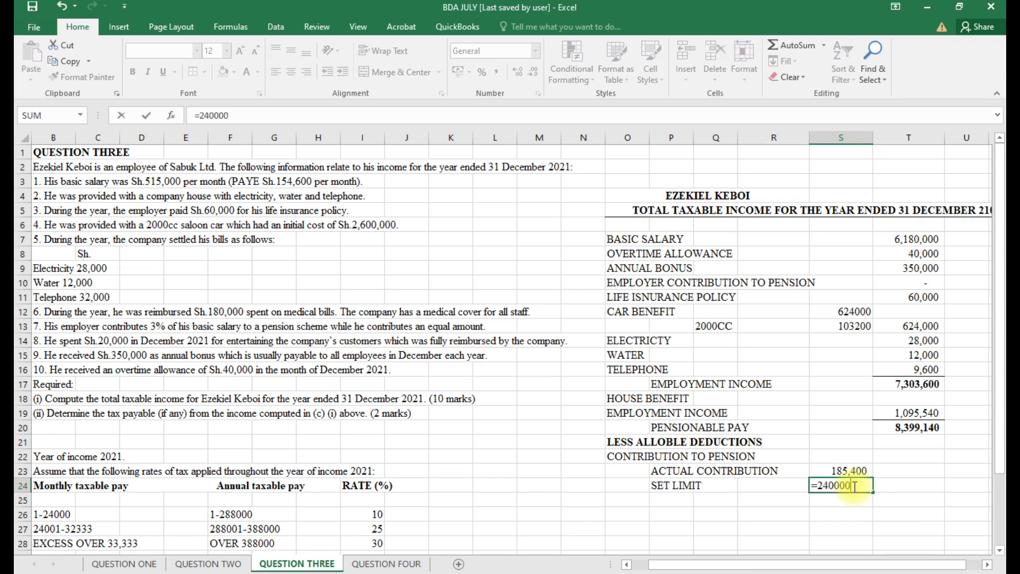
key(Return)
Format column S with thousands separators and no decimal places.
click(904, 487)
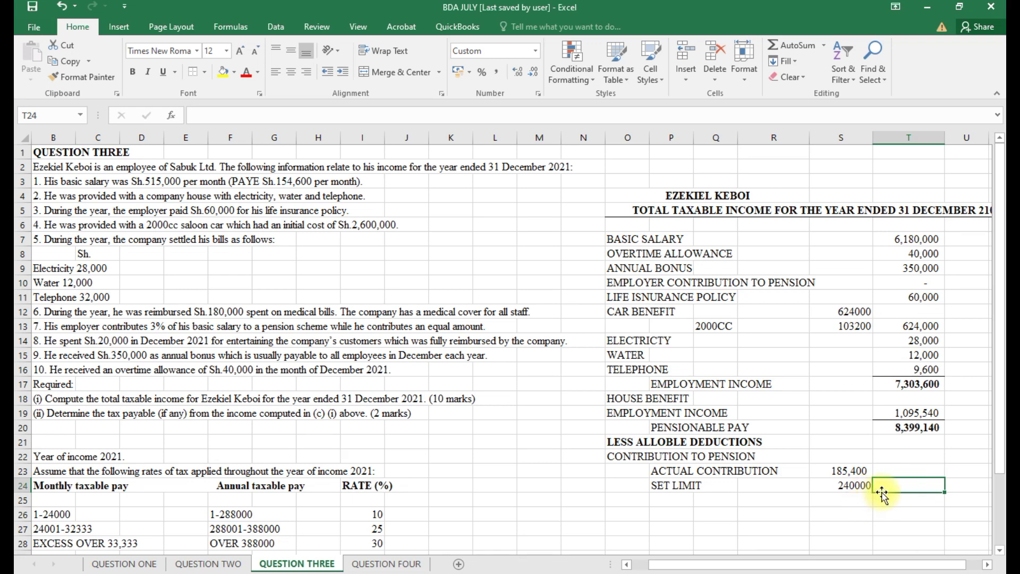
click(843, 139)
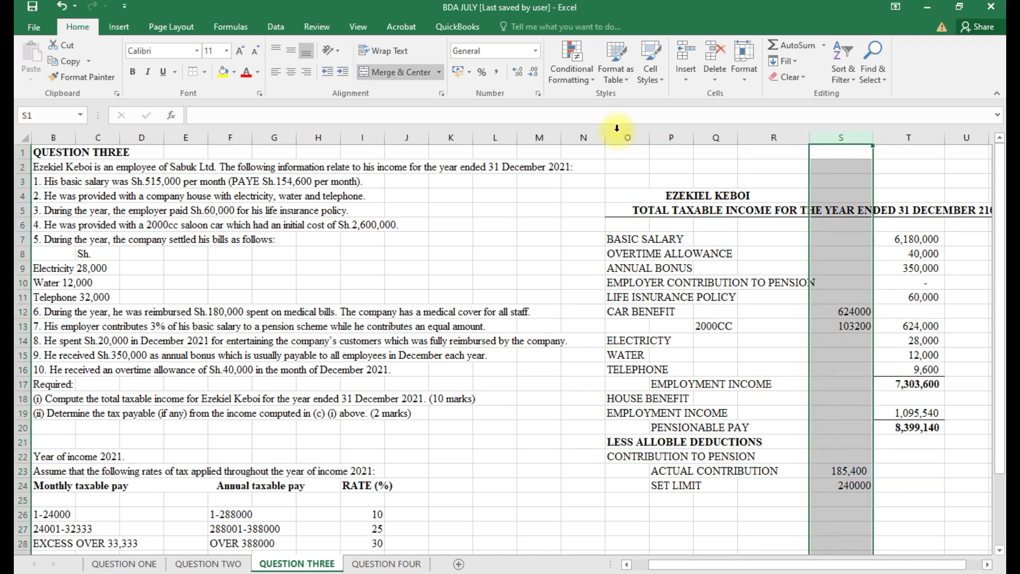
click(499, 72)
click(535, 72)
click(536, 72)
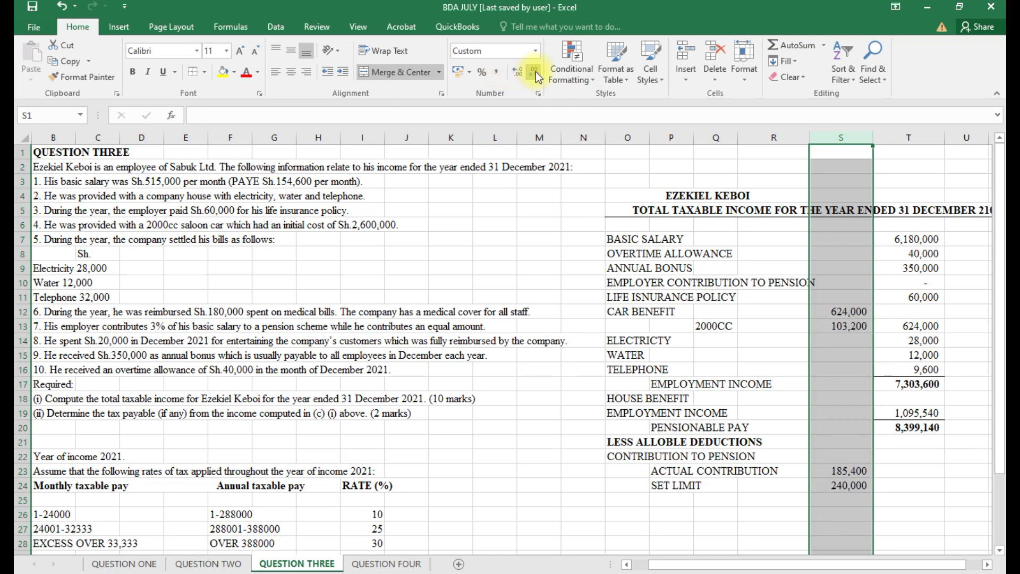
Enter =-S23 in T24 to carry the 185,400 contribution as a negative amount.
click(903, 486)
text(=)
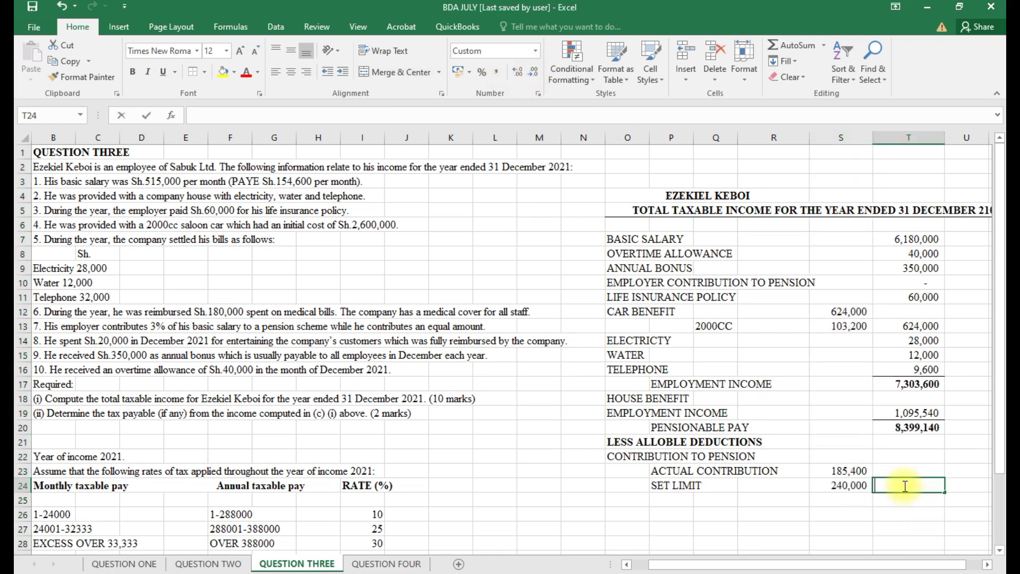
click(858, 467)
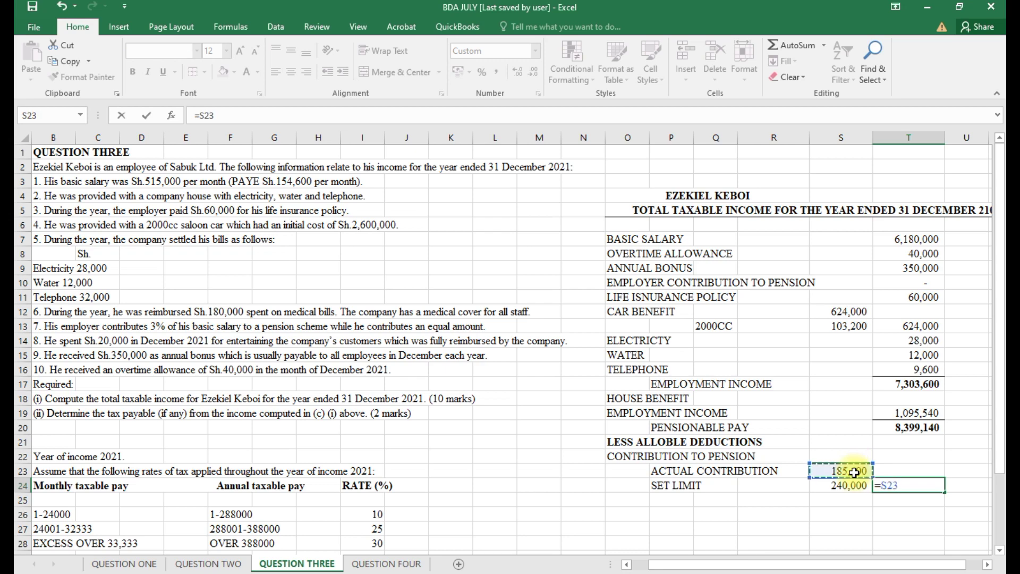
click(882, 488)
text(-)
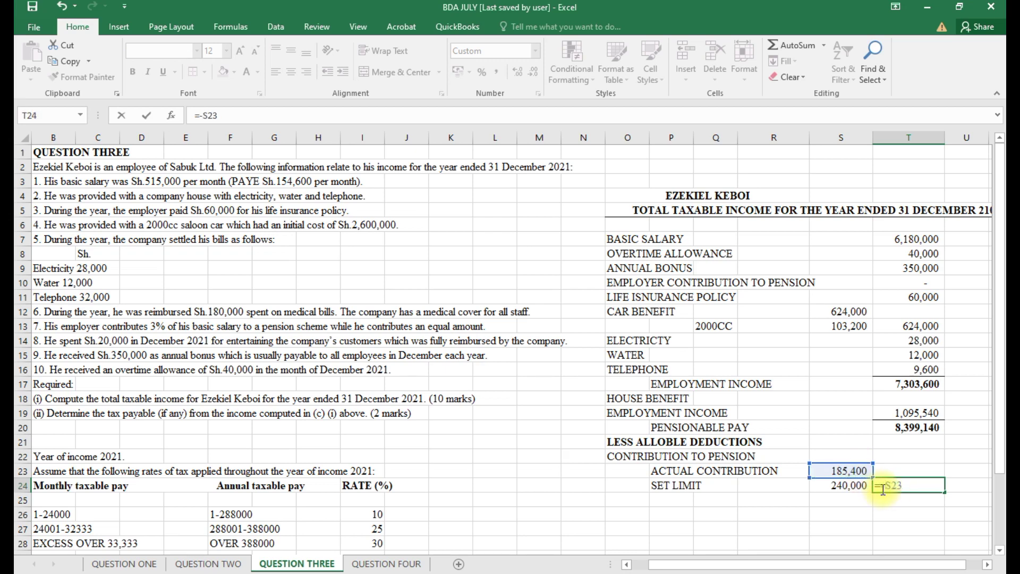
key(Return)
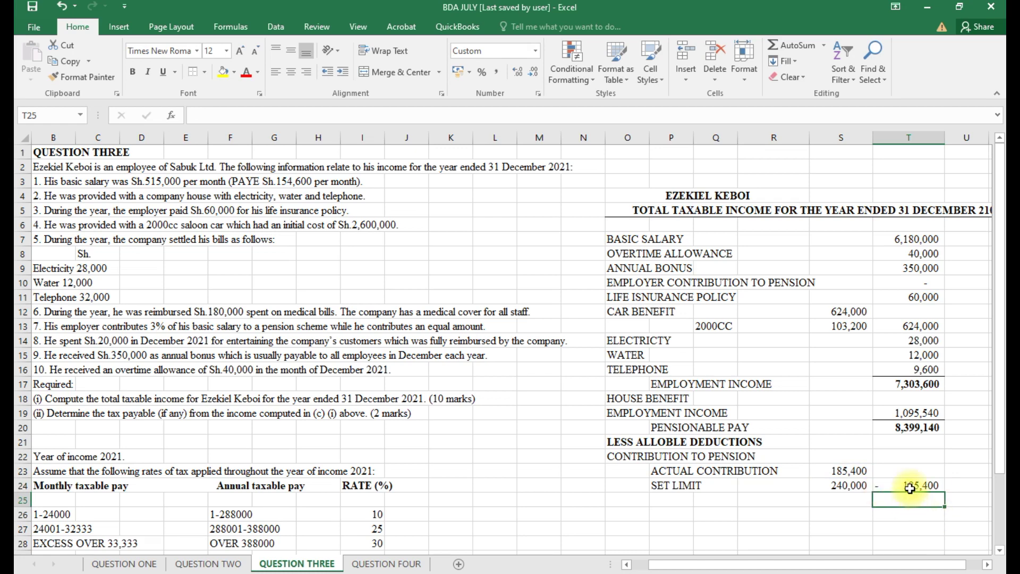
click(905, 136)
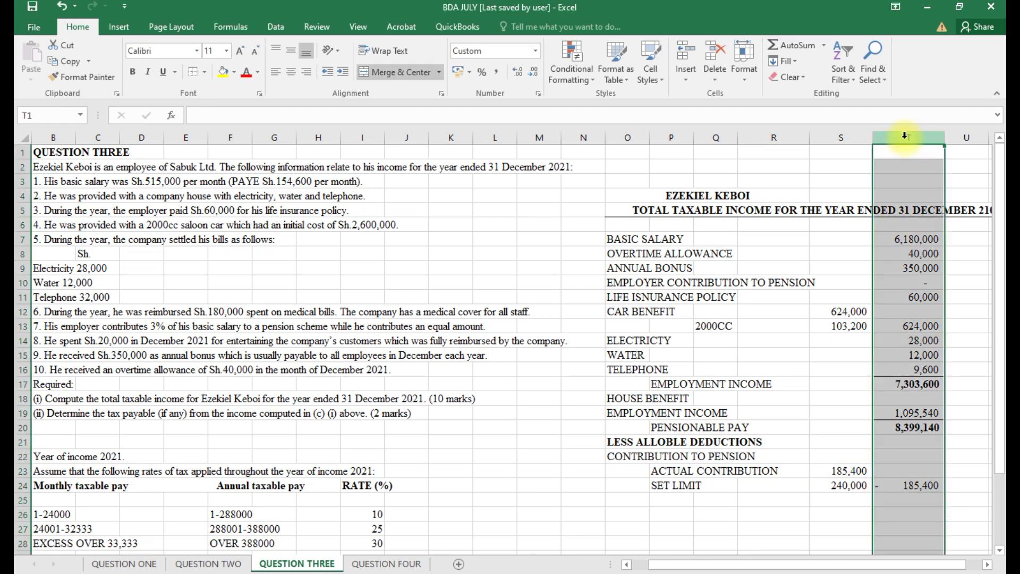
Give column T the custom format #,##0;[Red](#,##0) so negatives show in red brackets.
click(539, 94)
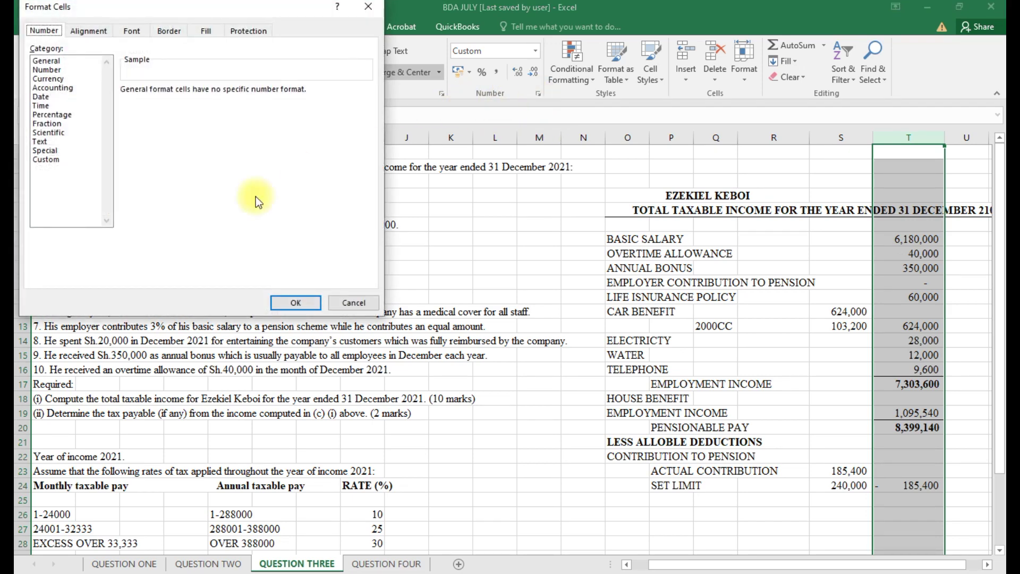
click(42, 159)
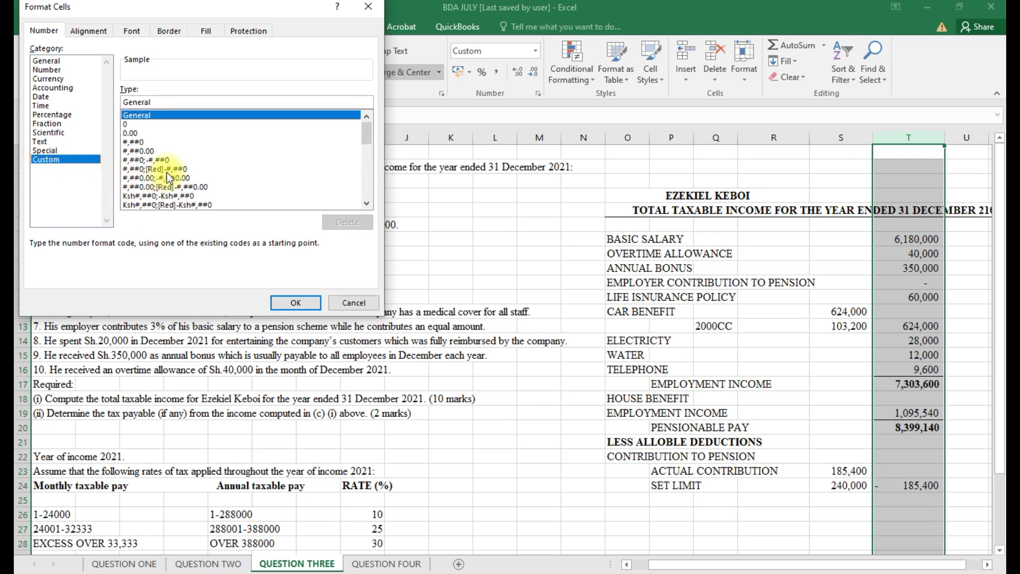
click(173, 170)
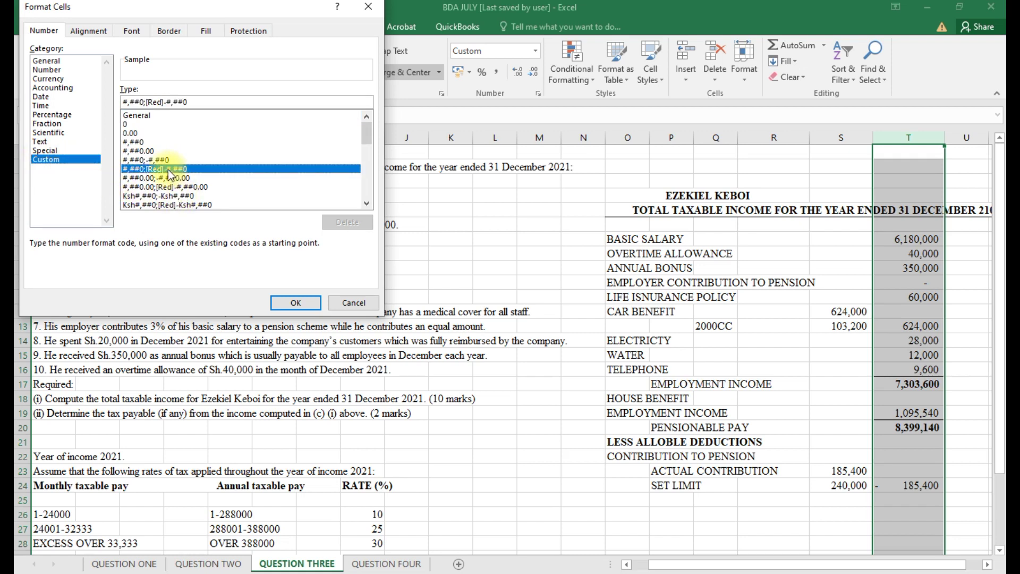
click(167, 102)
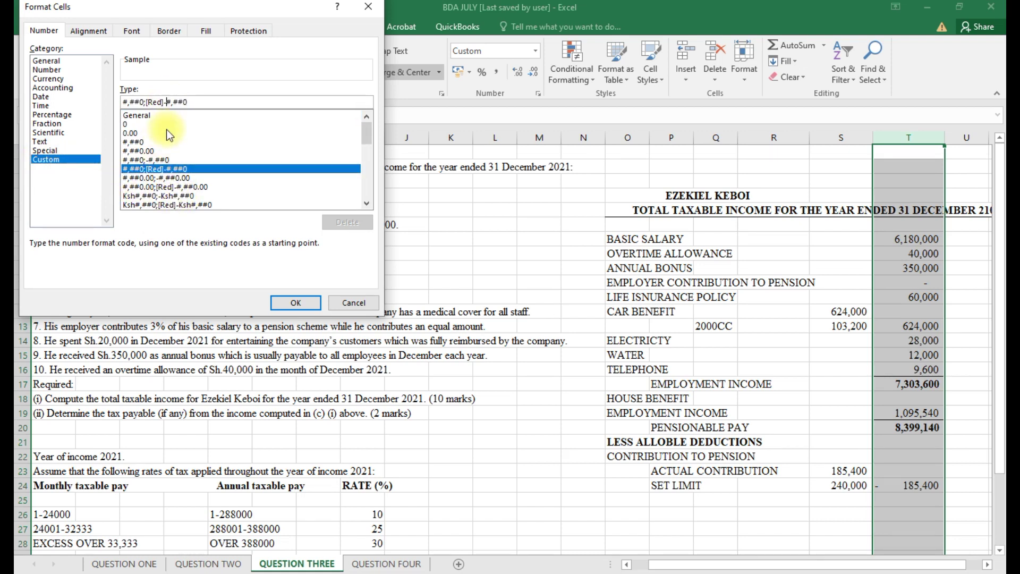
key(BackSpace)
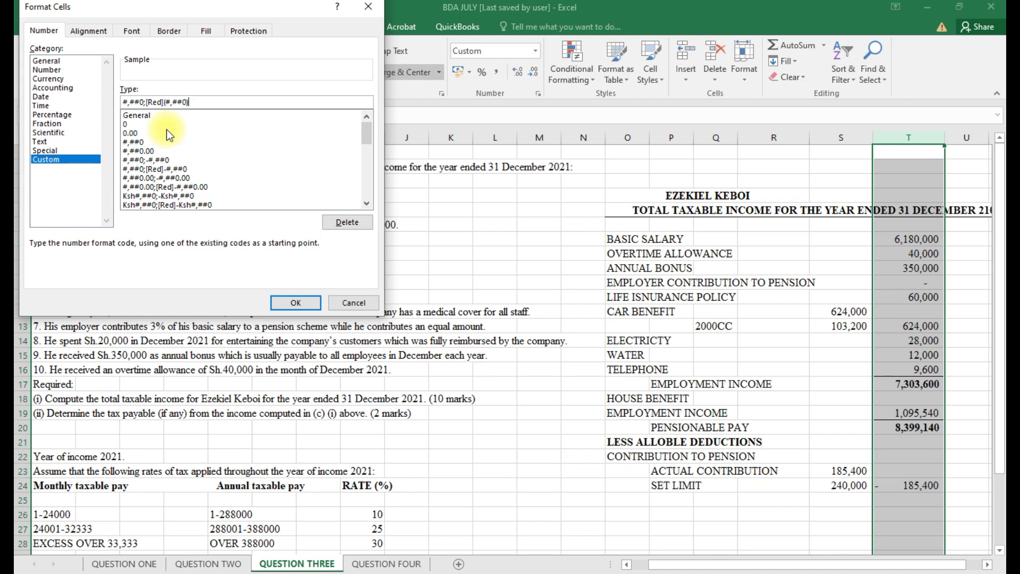
click(292, 297)
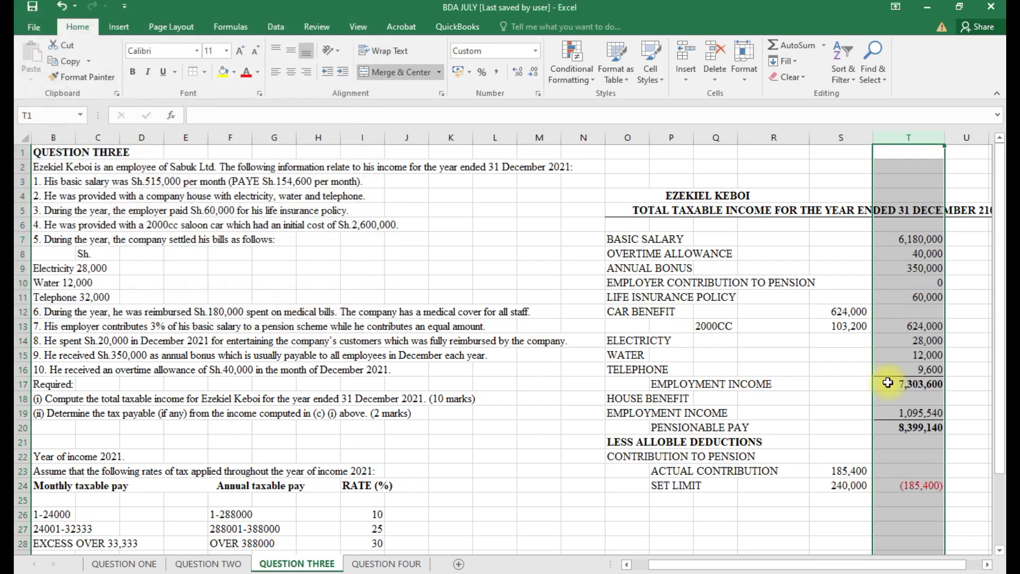
Change the font colour of the (185,400) deduction cell in T24.
click(919, 509)
click(911, 485)
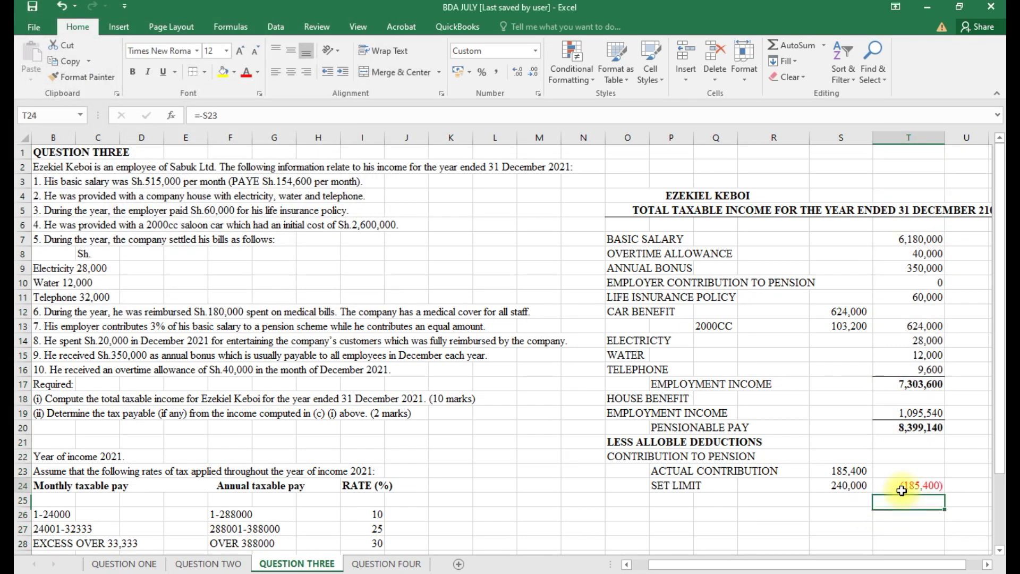
click(259, 72)
click(258, 120)
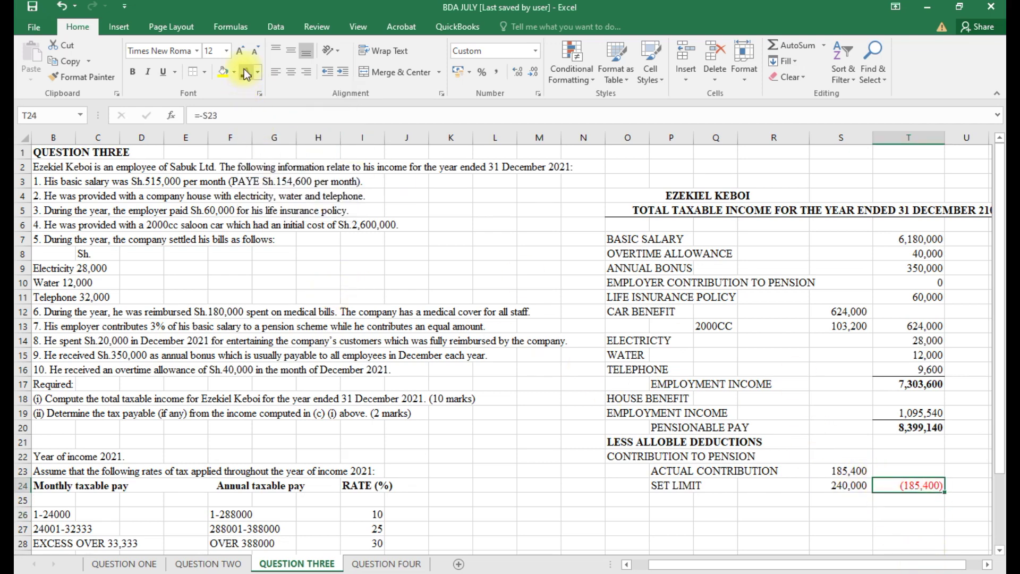
double_click(889, 485)
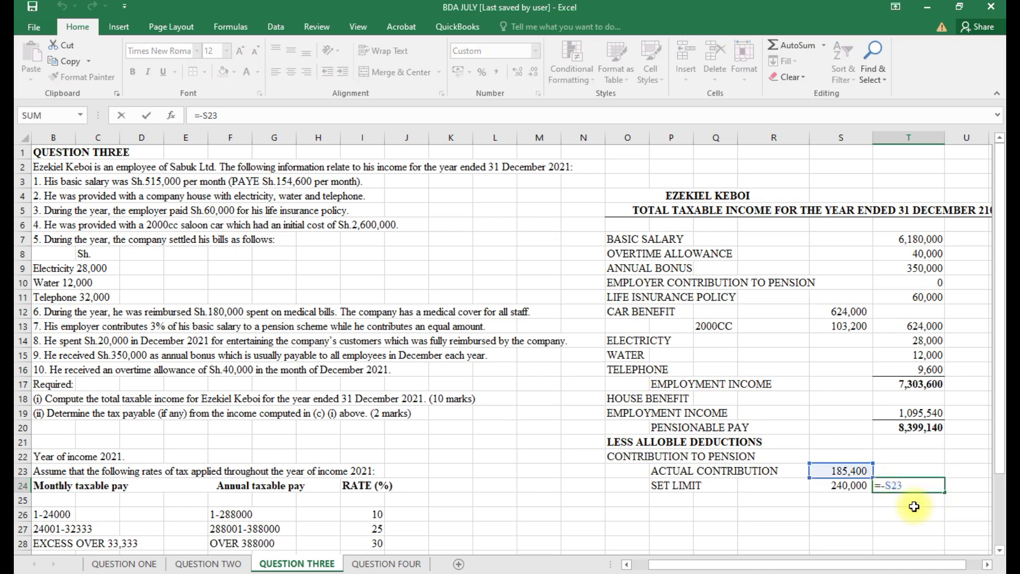
key(Return)
AutoSum T20:T24 in T25 to get net employment income of 8,213,740.
scroll(912, 510, down, 2)
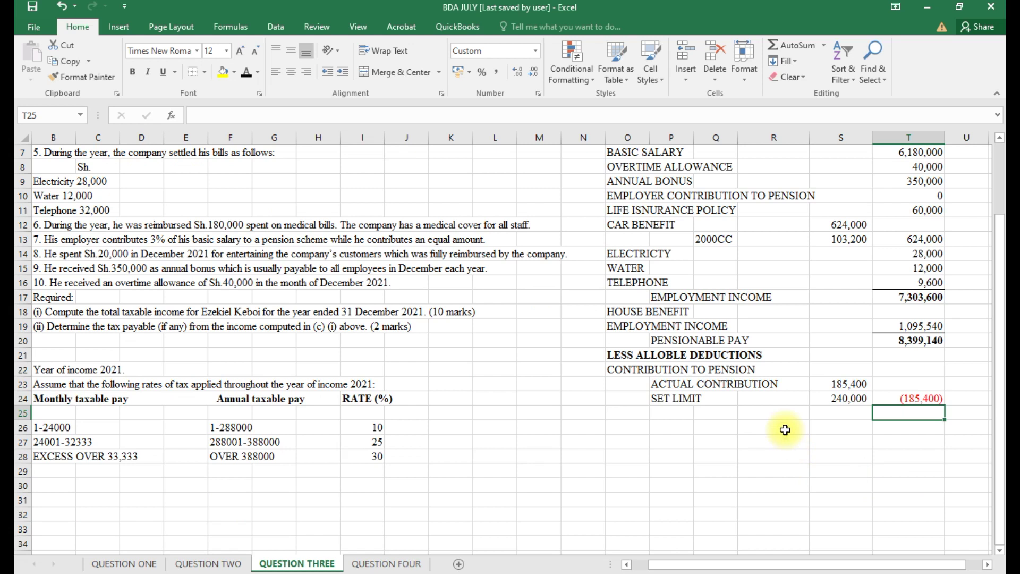
click(786, 430)
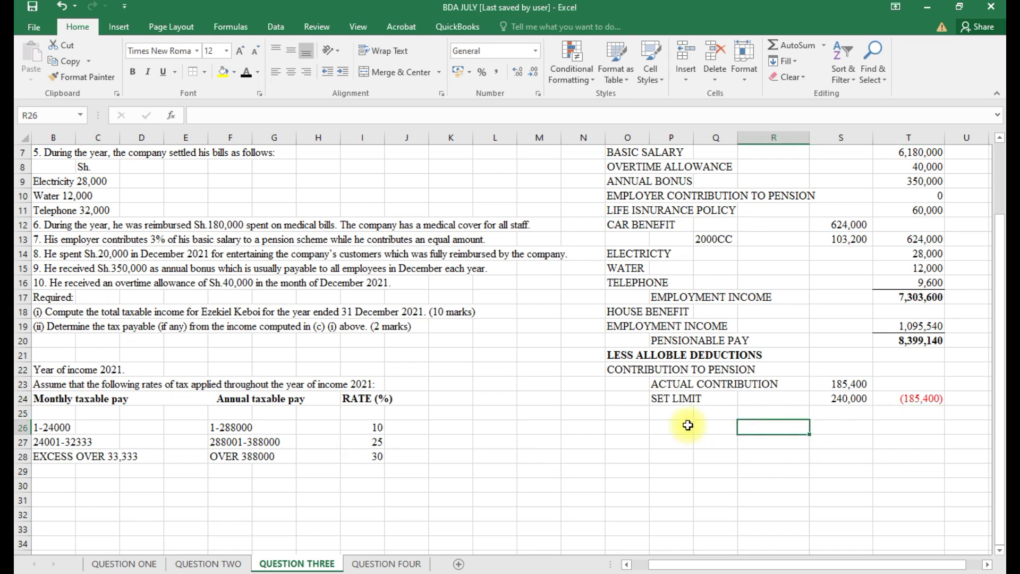
click(892, 401)
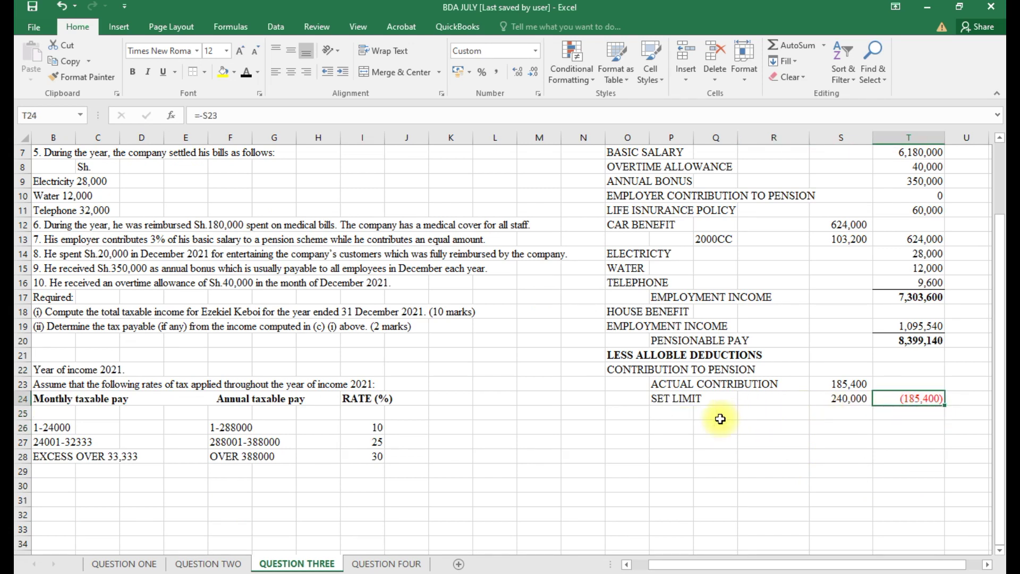
click(906, 416)
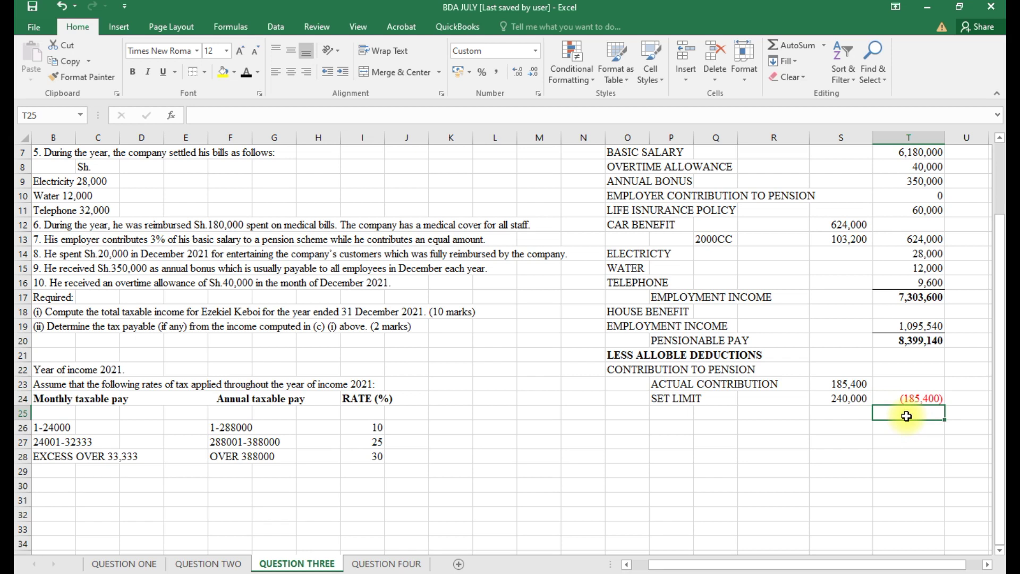
key(alt+equal)
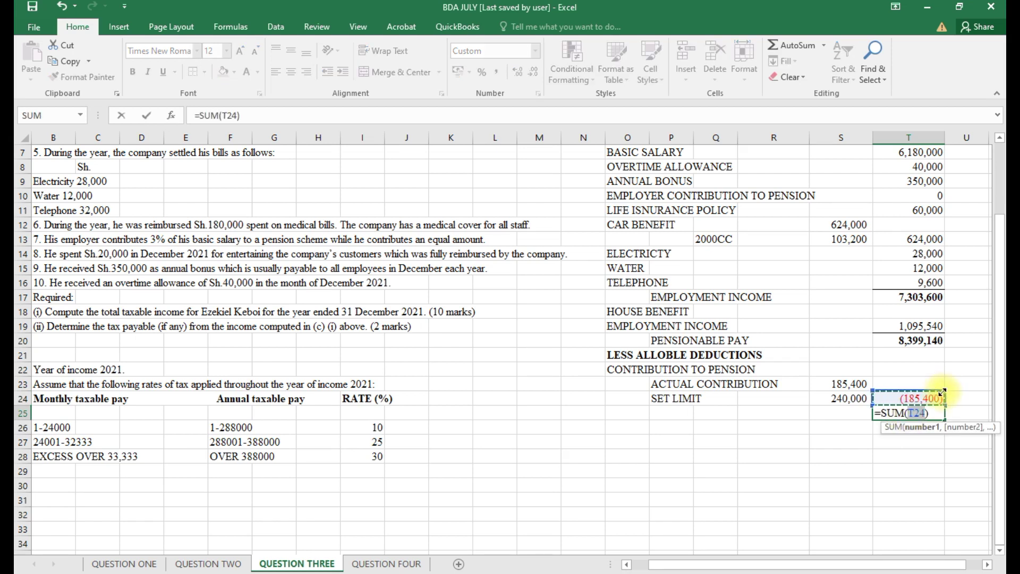
drag(940, 396, 942, 336)
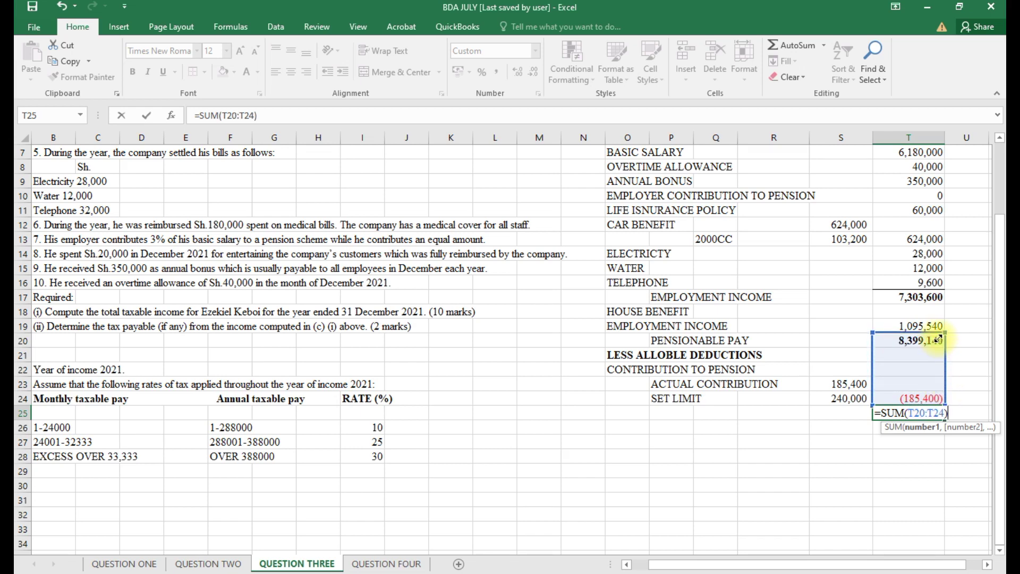
key(Return)
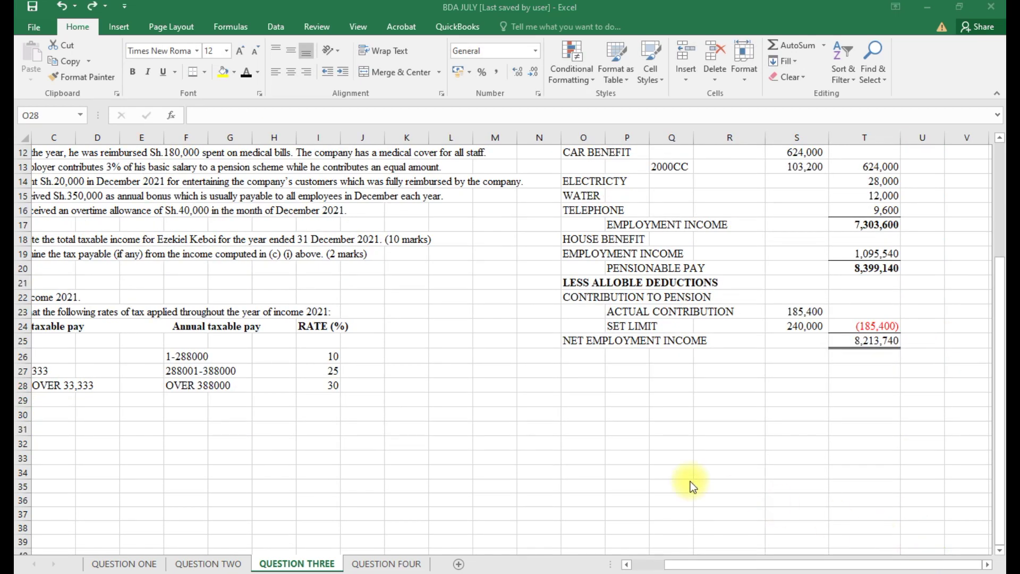
Add the 'II) TAX PAYABLE' heading and the IST band row of 28,800.
click(583, 383)
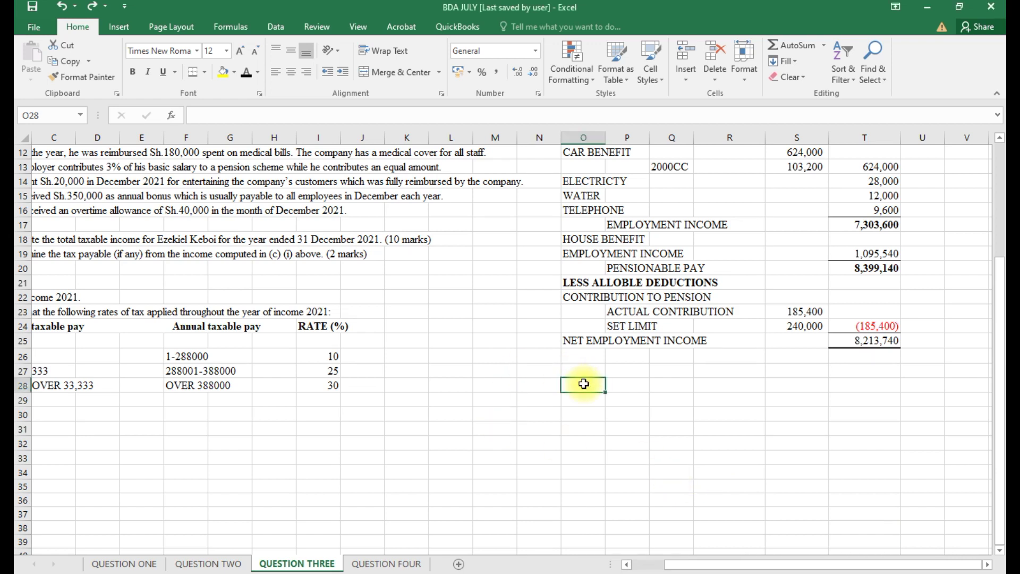
text(II)
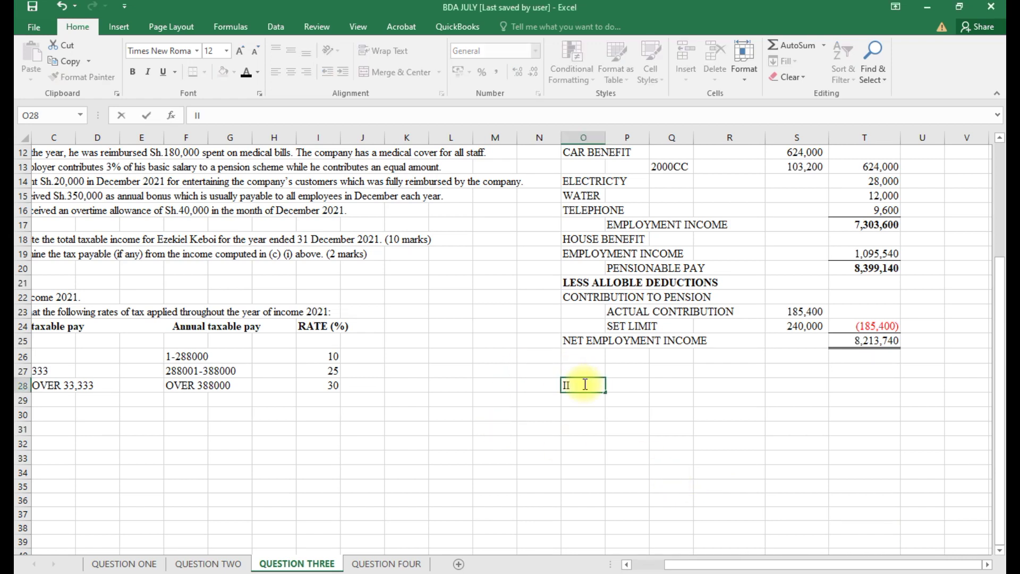
text() TAX)
text( PAPY)
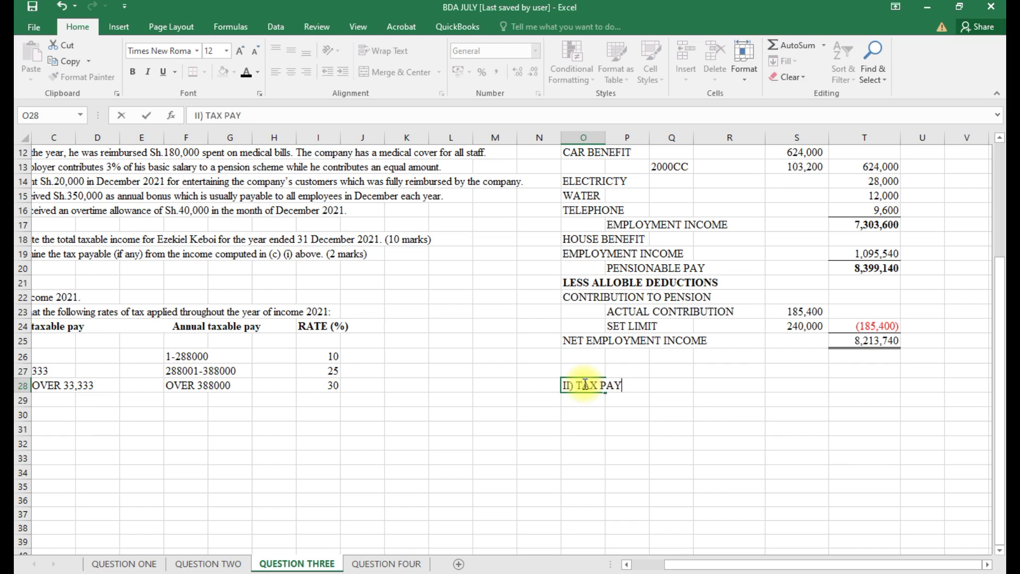
text(ABLE)
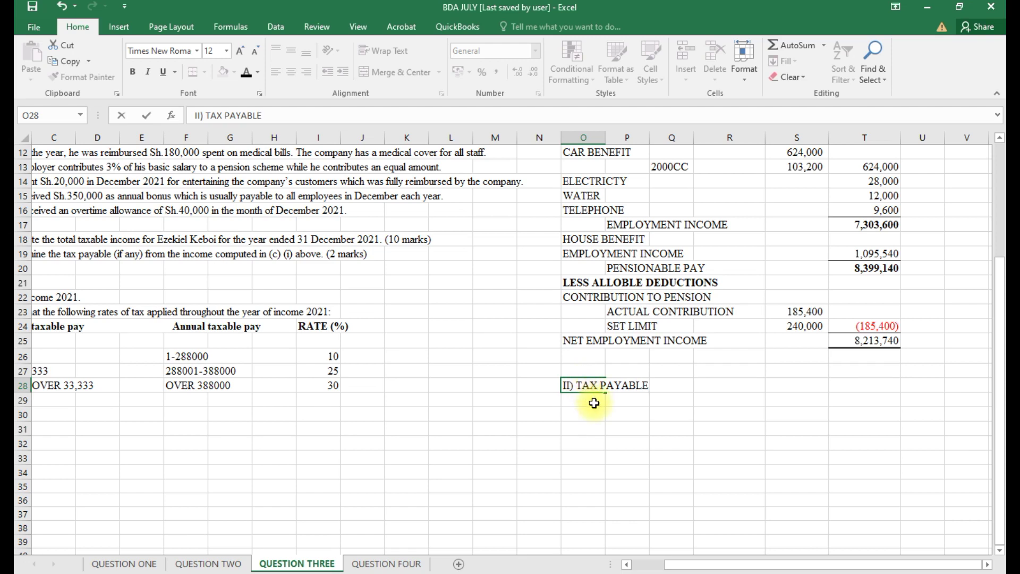
click(594, 403)
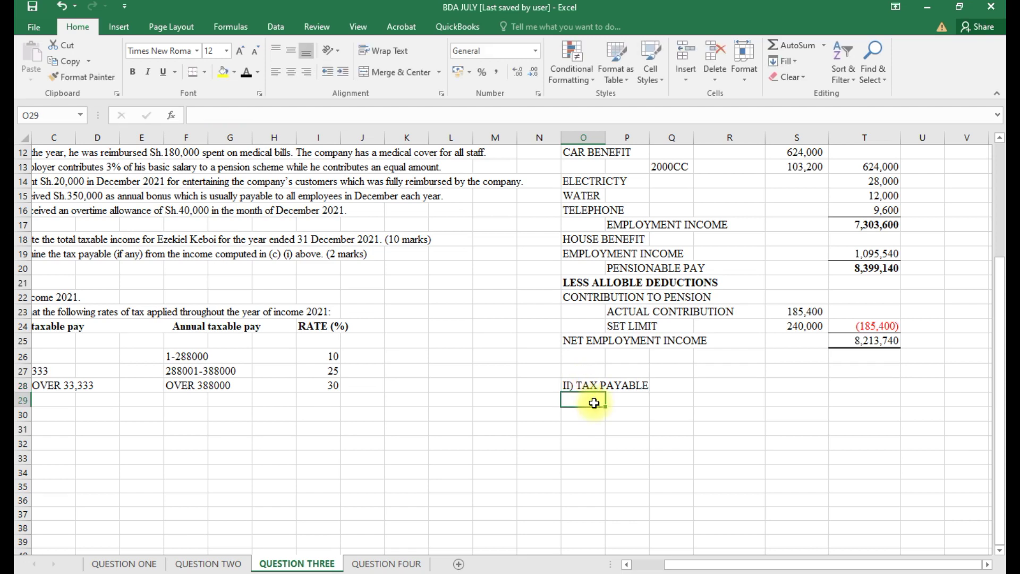
text(IST)
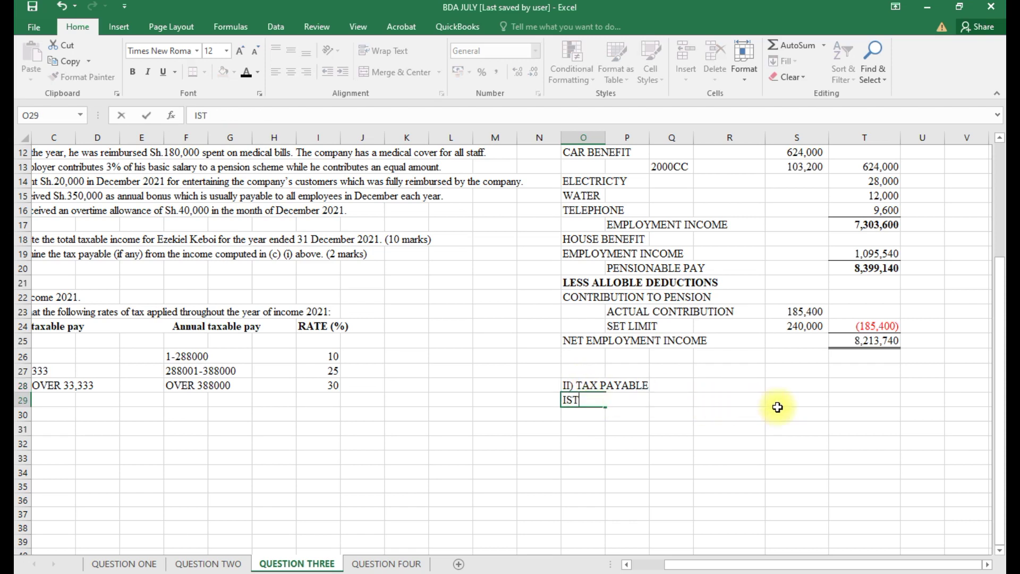
click(793, 402)
text(=288000*.1)
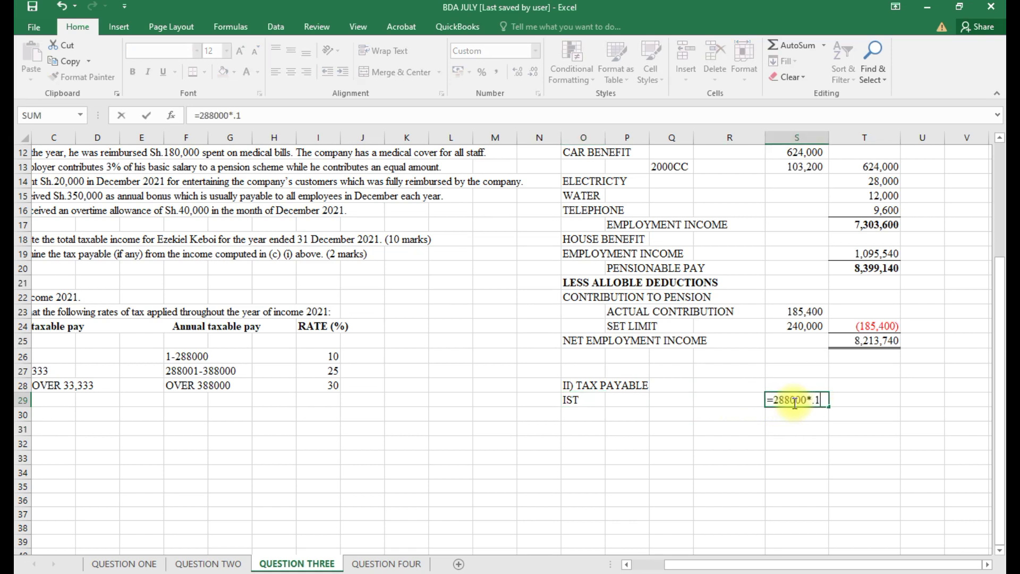
key(Return)
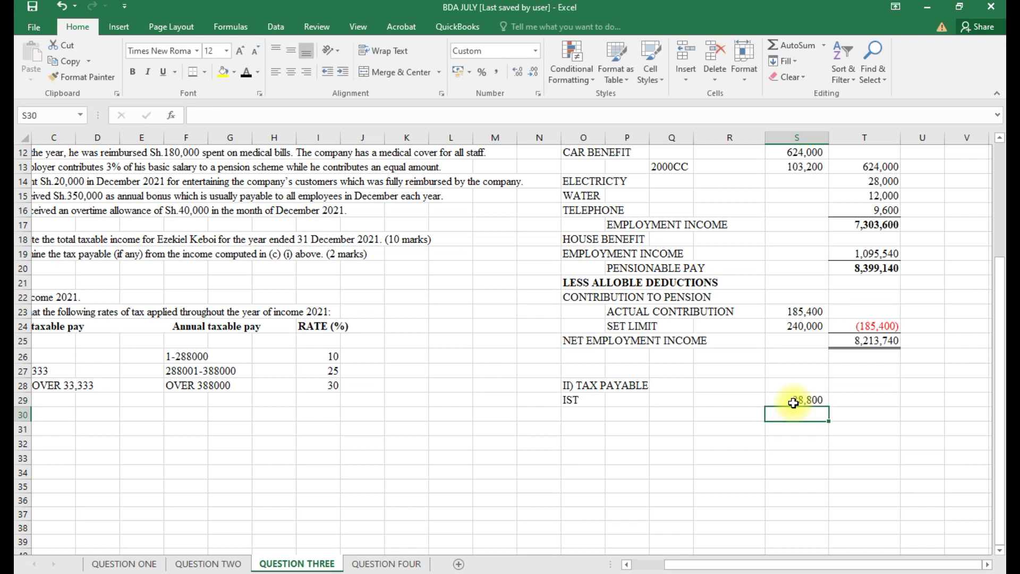
Add the 2ND band row with =100000*25%, giving 25,000.
click(585, 416)
text(2ND)
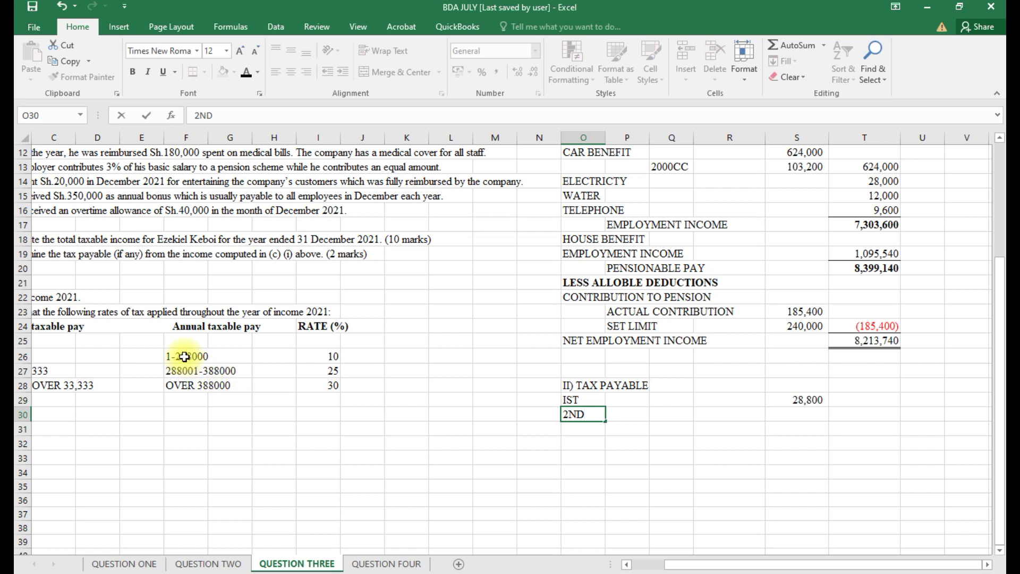
click(788, 414)
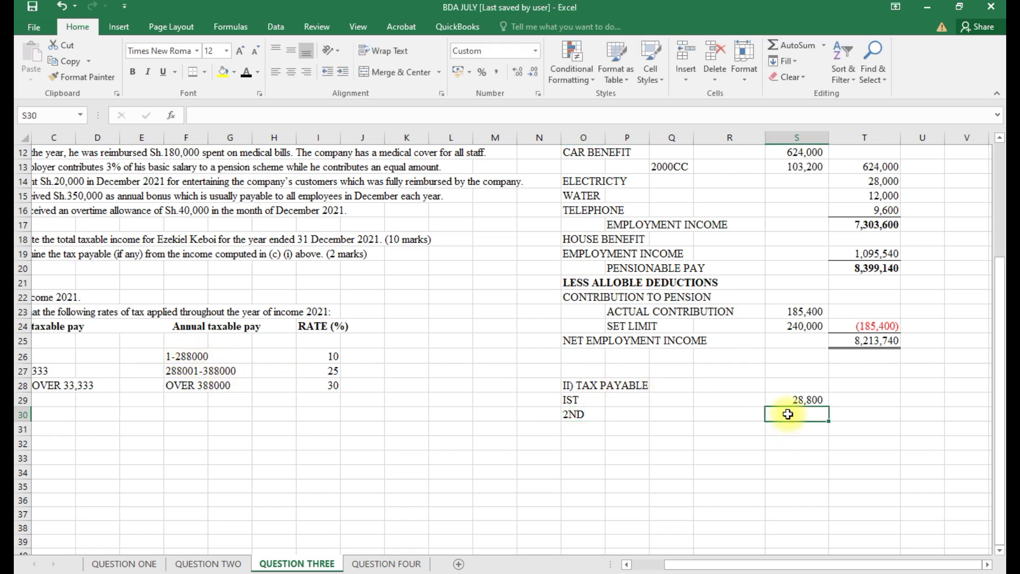
text(=100)
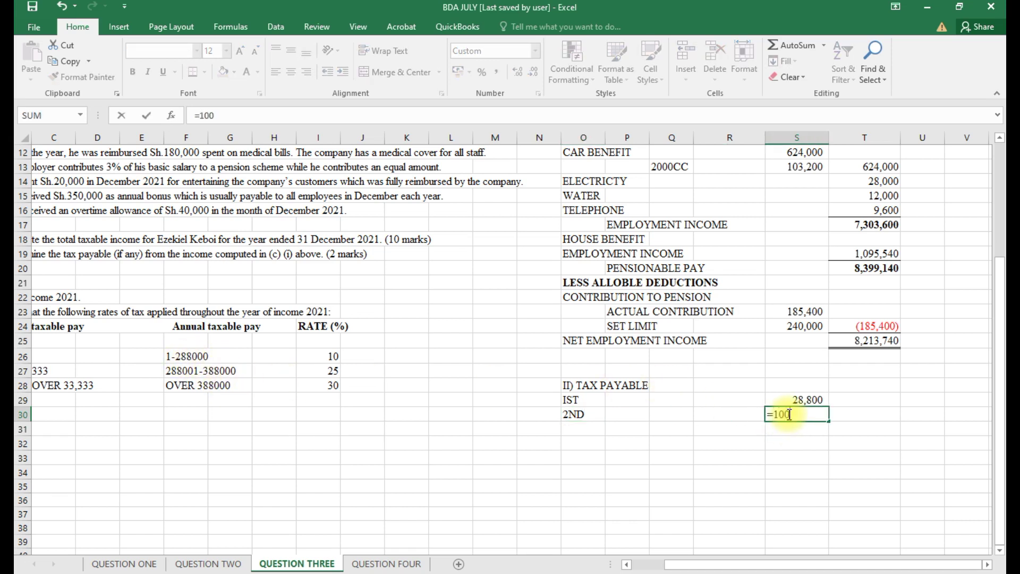
text(000)
text(*25%)
key(Return)
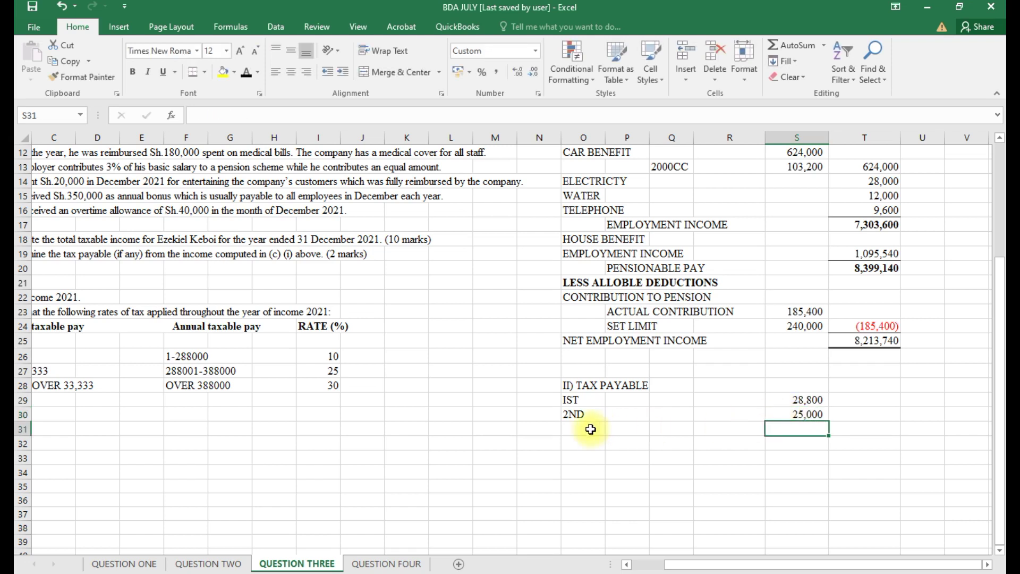
Add the EXCESS row taxing net income above 388,000 at 30%, giving 2,347,722.
click(589, 429)
text(EXCESS)
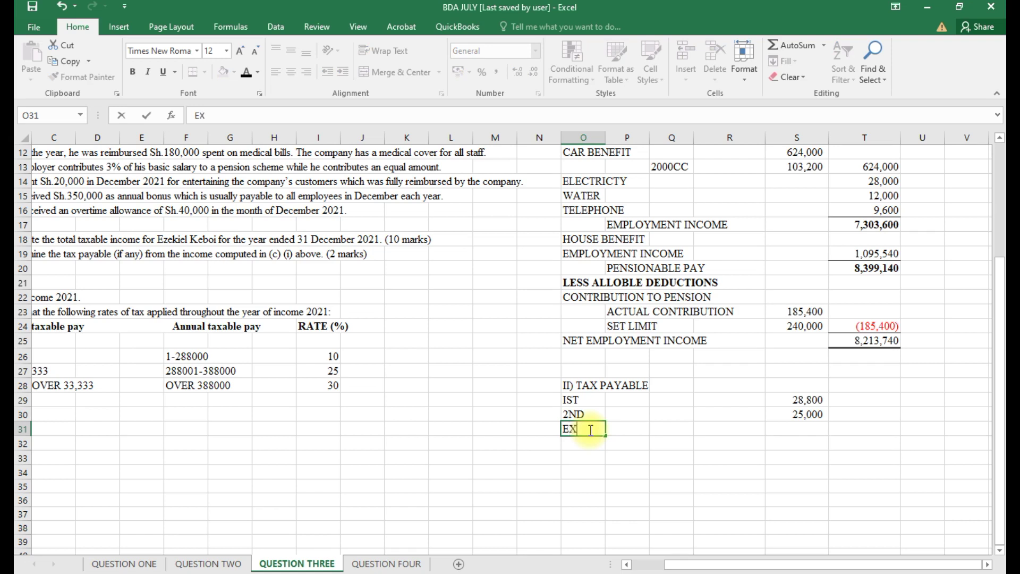
click(800, 429)
text(=)
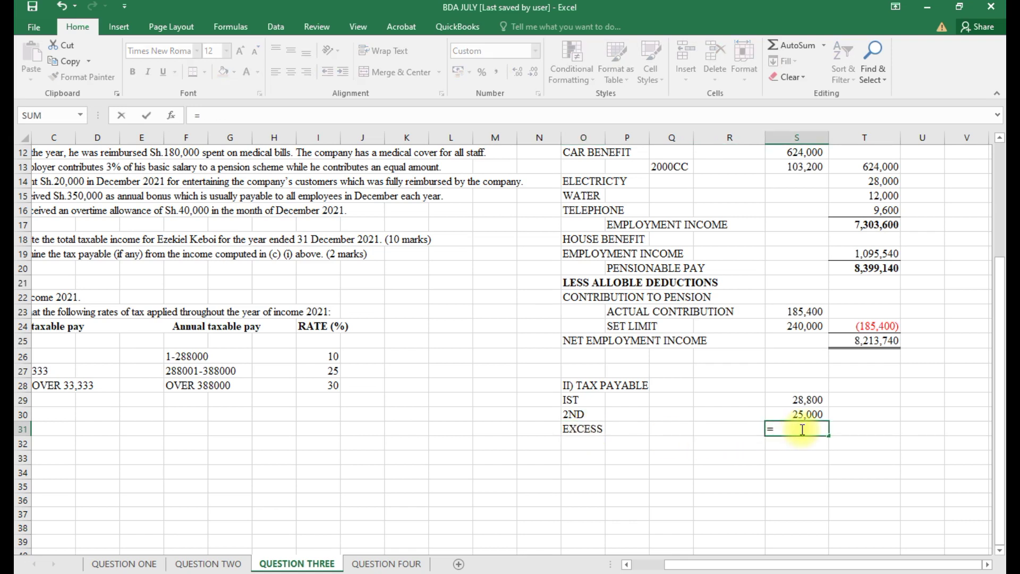
text(()
click(865, 344)
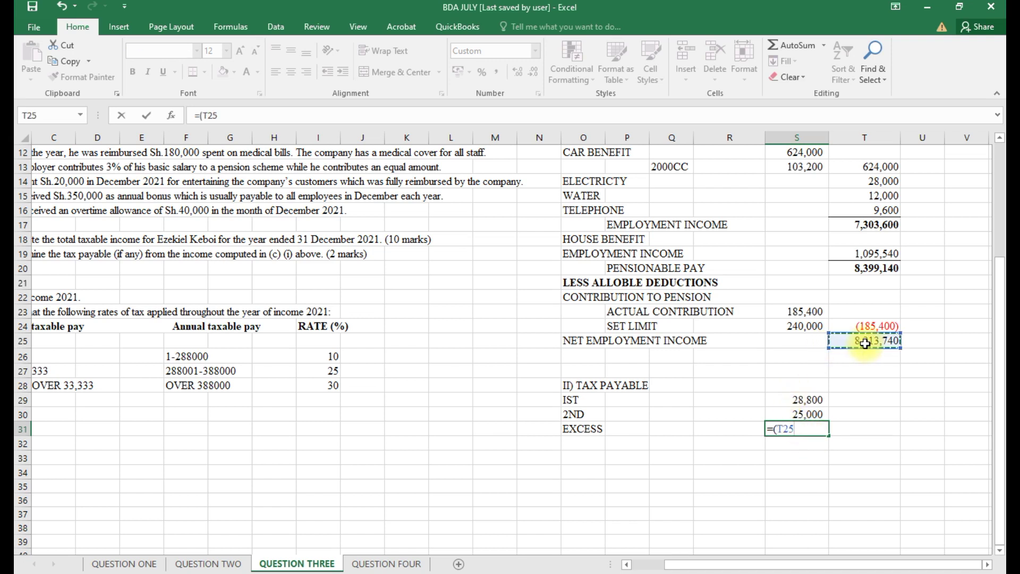
text(-388000)*.3)
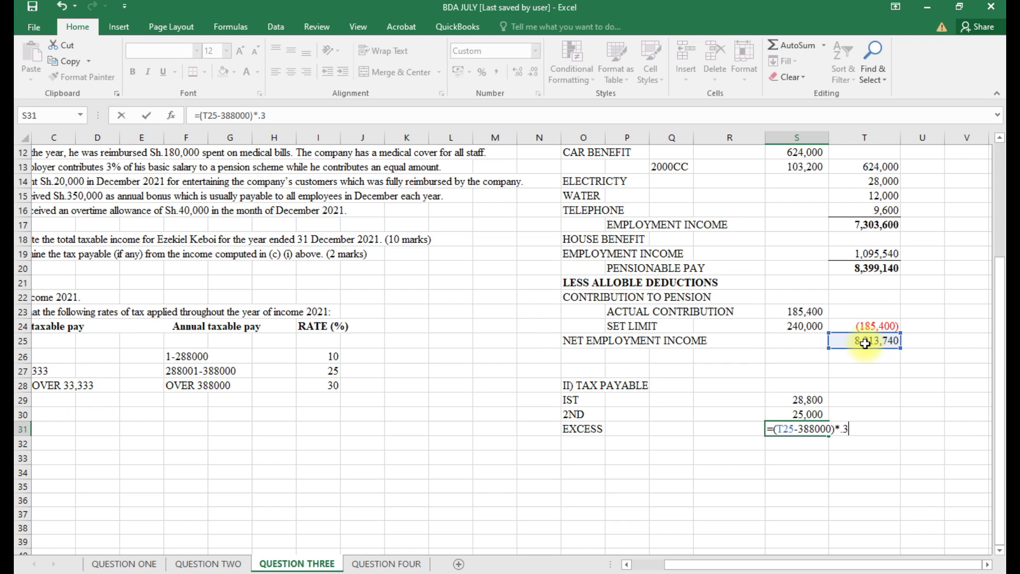
key(Return)
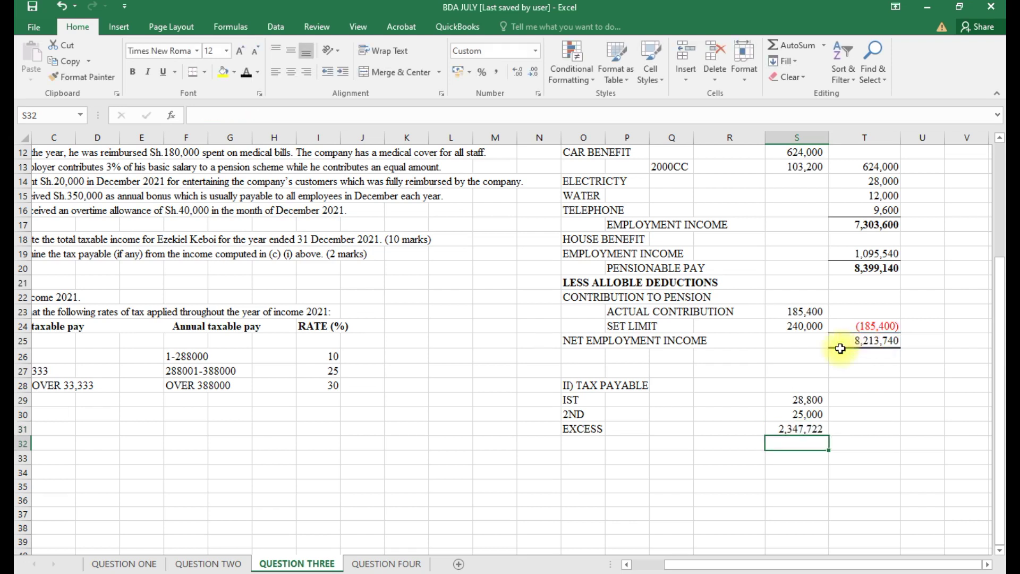
Add GROSS TAX summing the three band taxes to 2,401,522, ruled off with a top border.
click(583, 441)
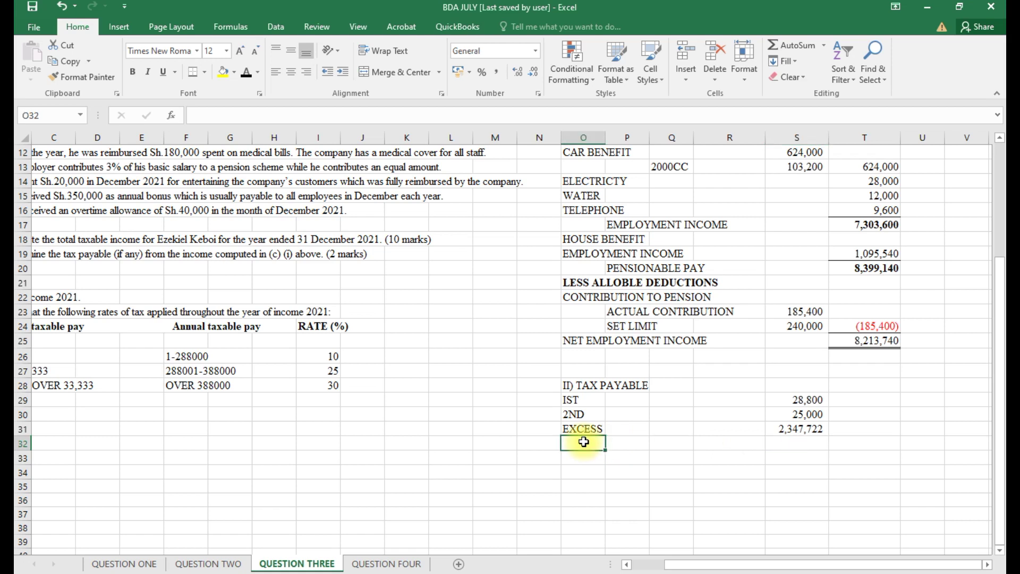
text(GROSS)
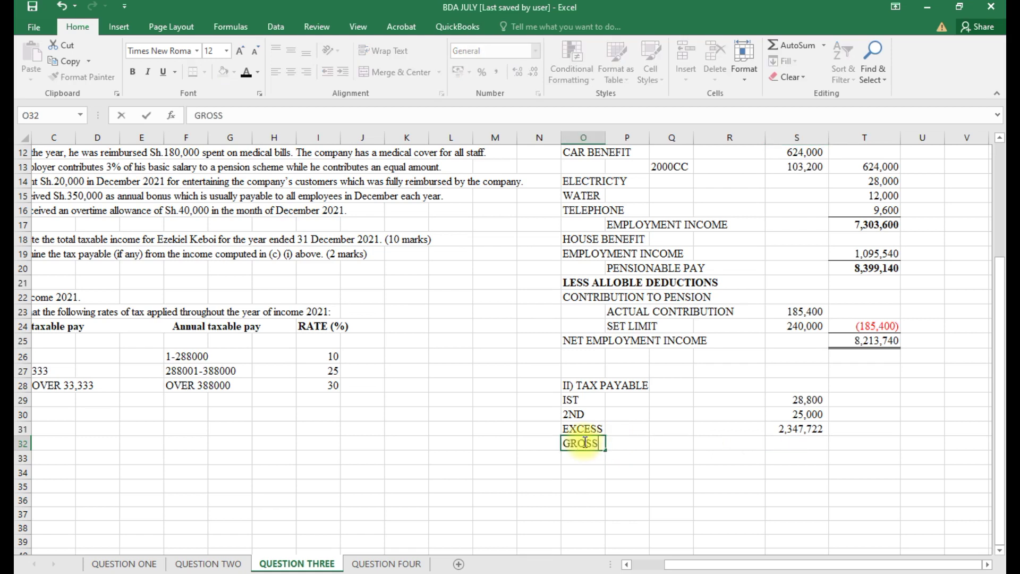
text( TAX)
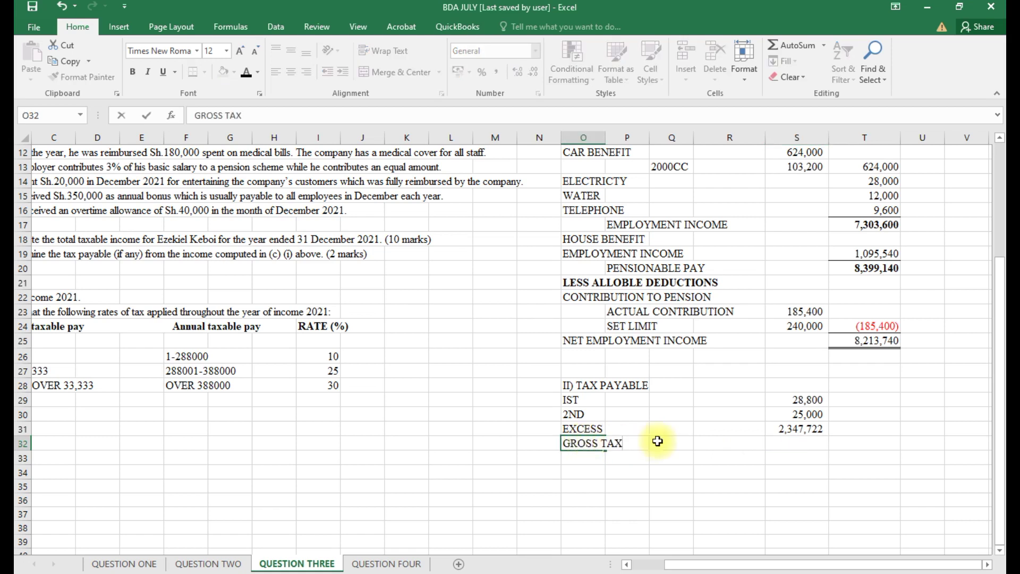
click(800, 446)
key(alt+equal)
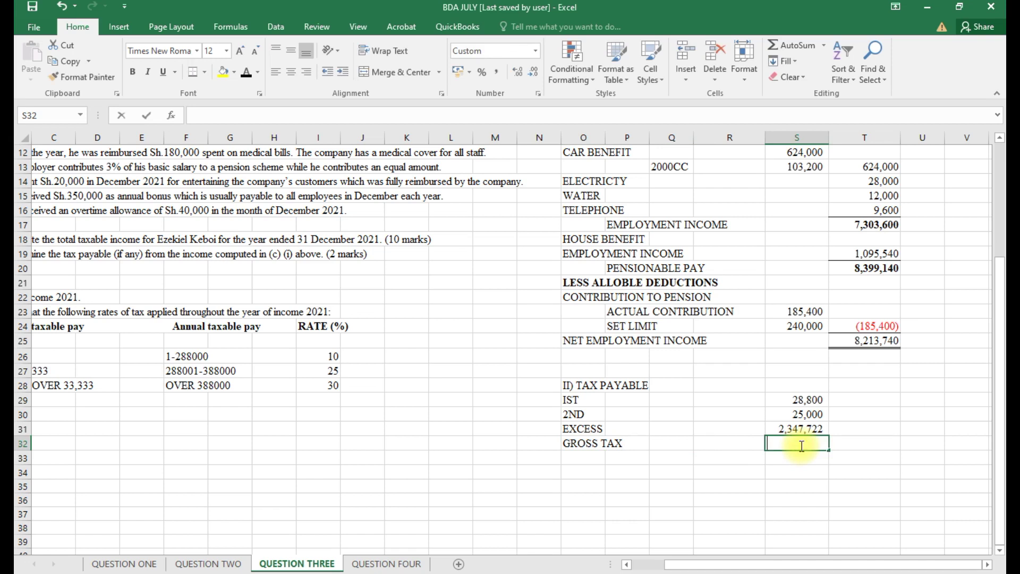
key(Return)
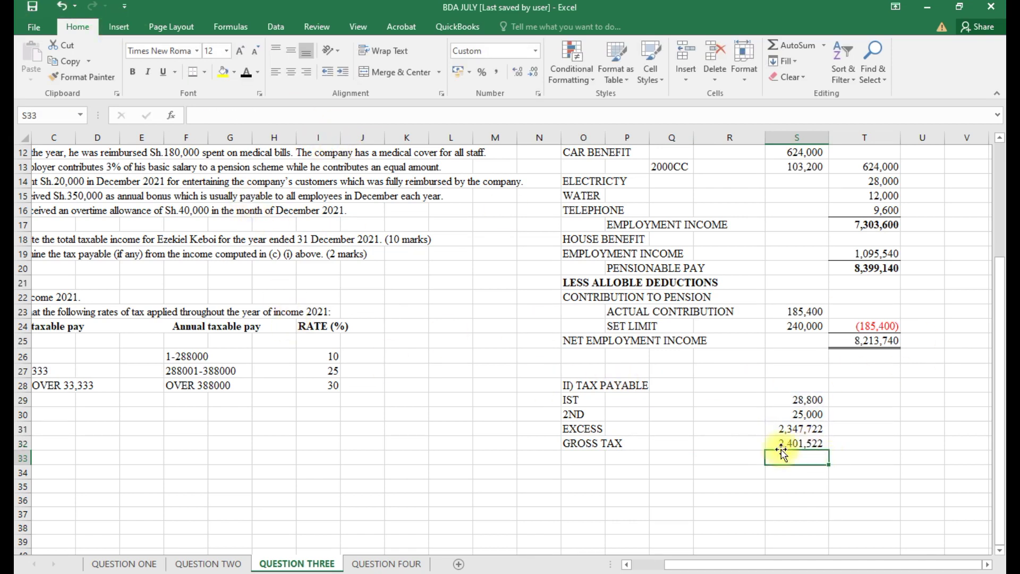
click(781, 445)
click(205, 79)
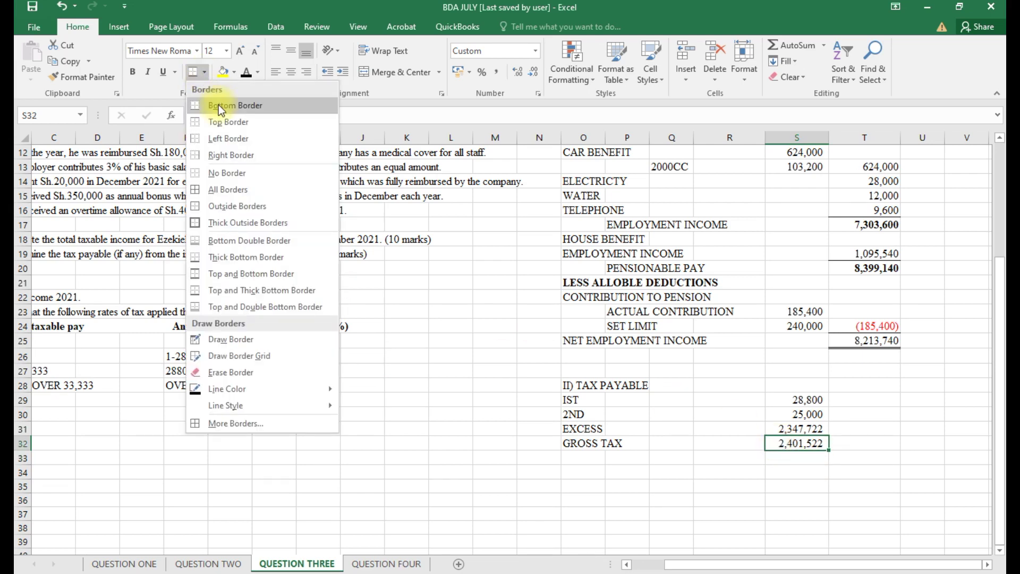
click(217, 114)
Enter the PAYE label in O33 below gross tax.
click(616, 458)
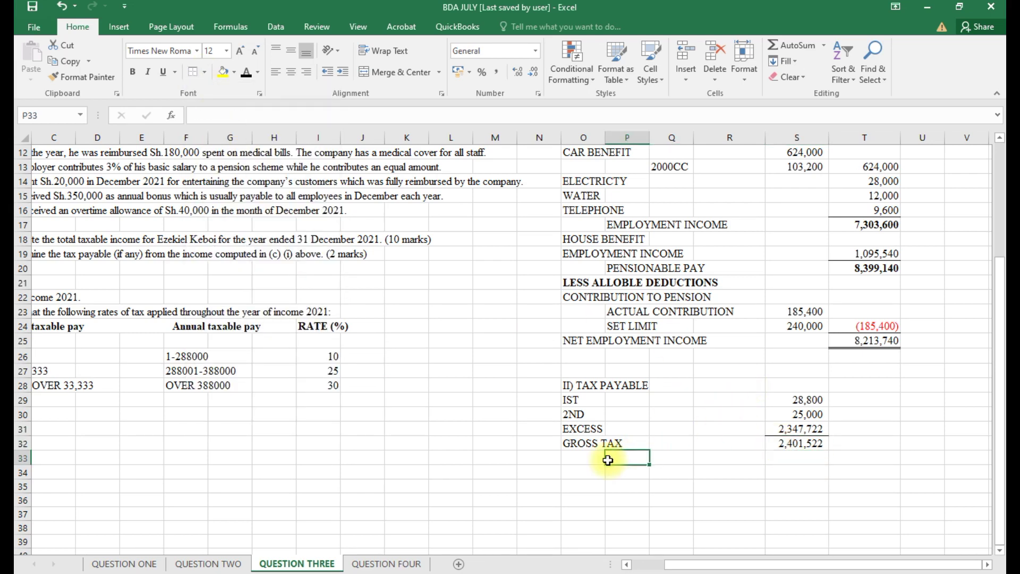
click(583, 461)
text(PAYE)
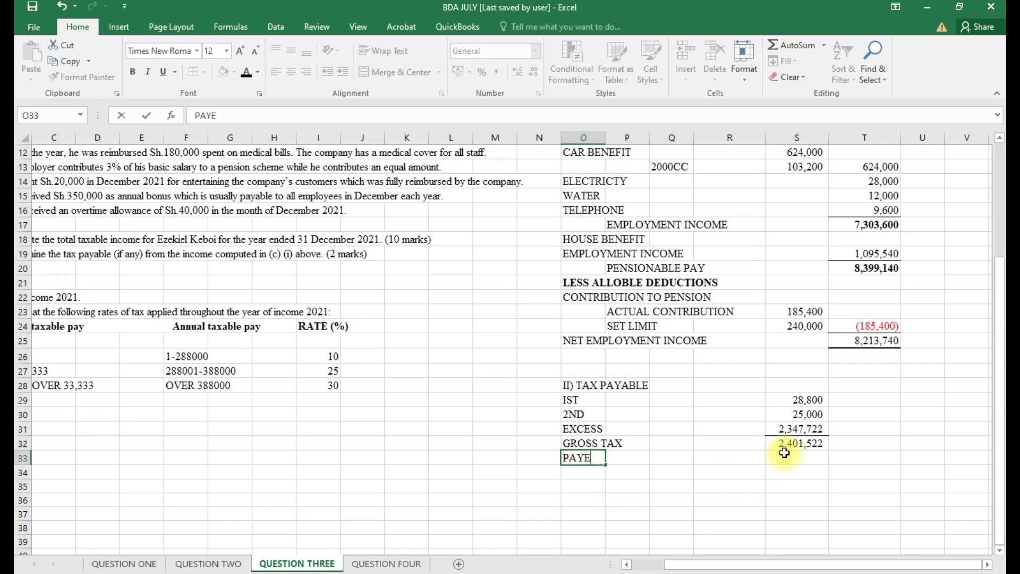
click(784, 455)
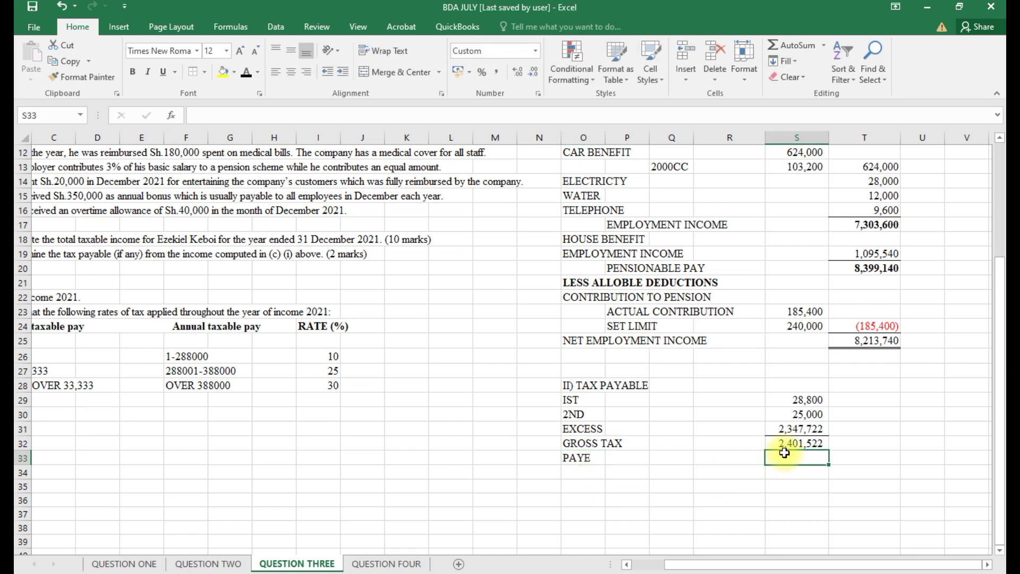
Enter PAYE as a negative annual amount, =-154600*12, deducting 1,855,200.
text(=)
scroll(371, 263, up, 4)
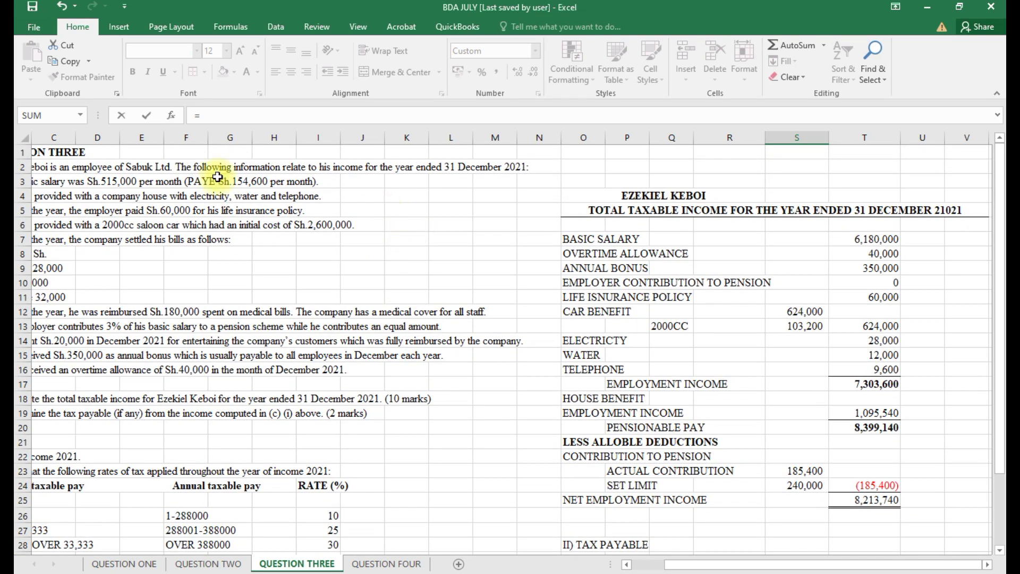
scroll(658, 430, down, 1)
scroll(751, 480, down, 2)
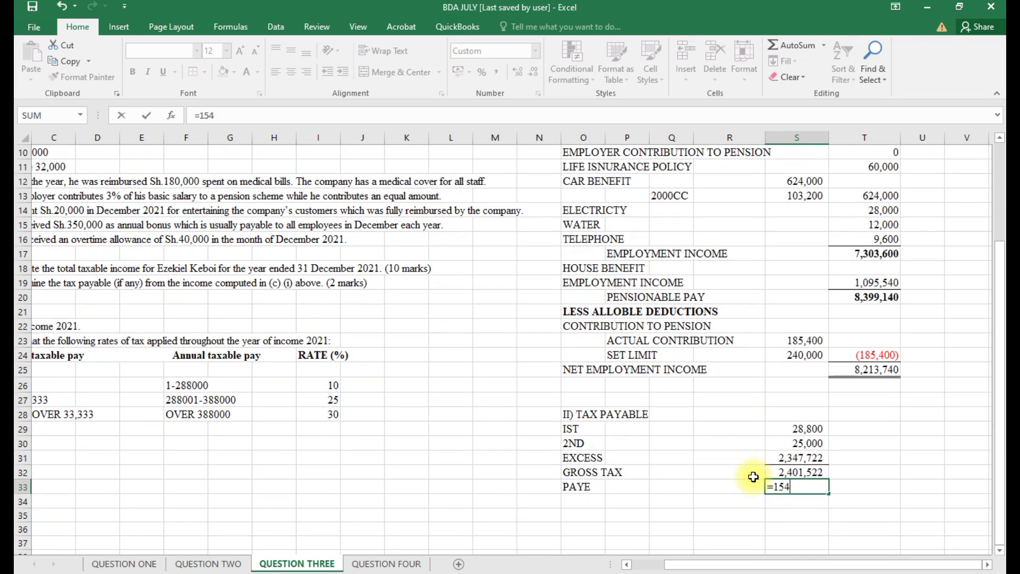
text(600*12)
key(Return)
click(783, 484)
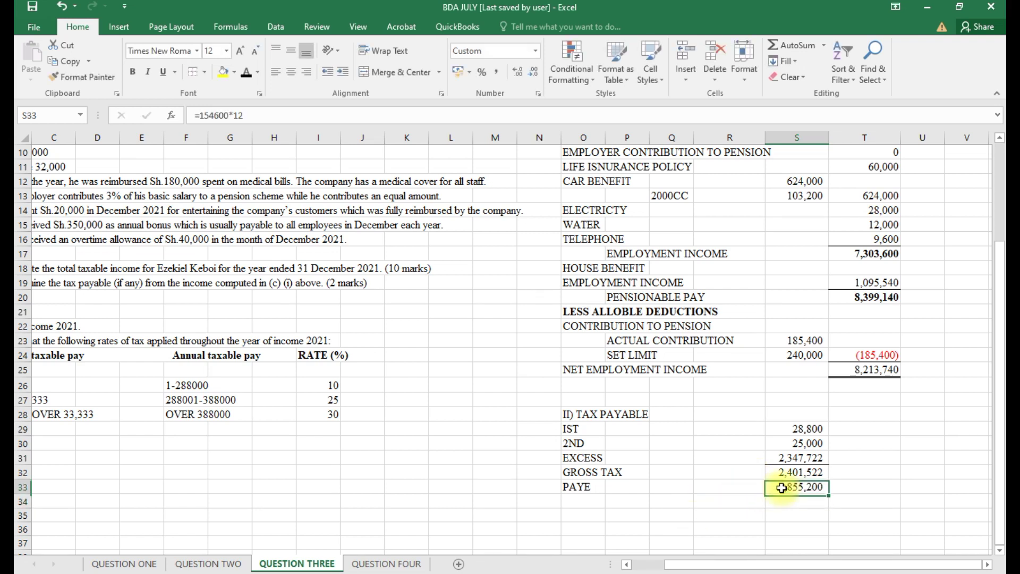
click(200, 116)
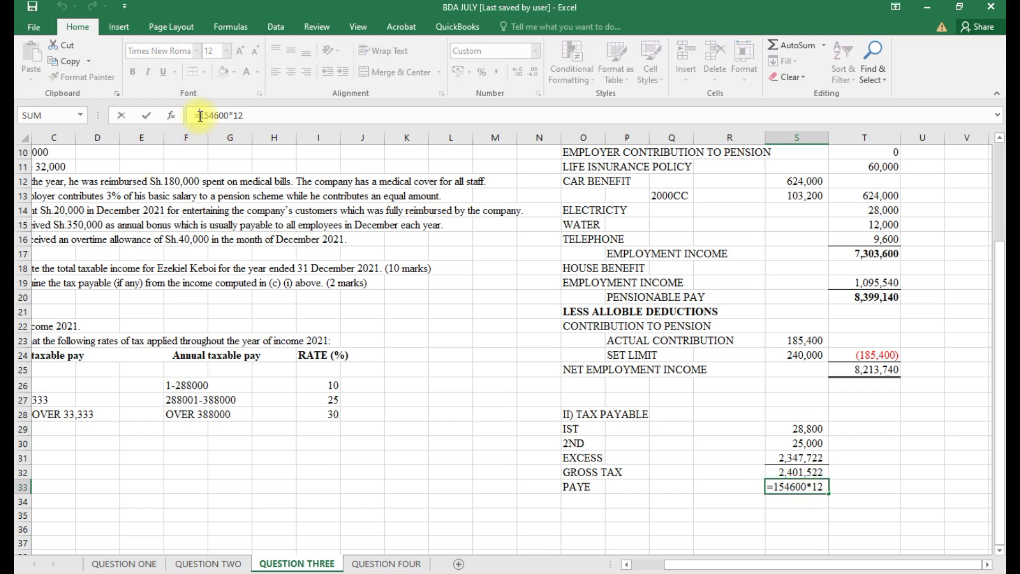
text(-)
key(Return)
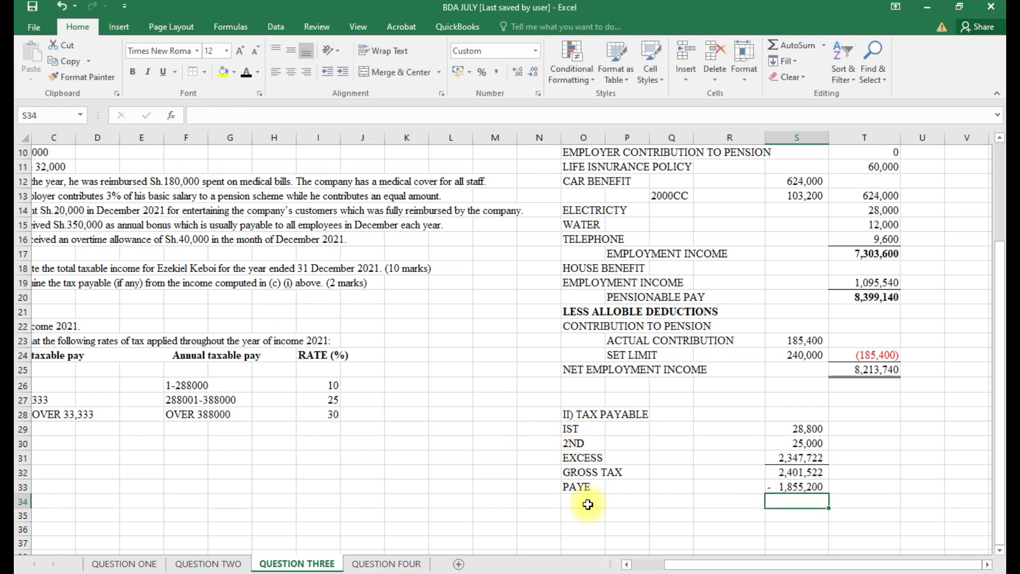
Add a PERSONAL RELIEF line deducting 28,800 as =-28800.
click(587, 504)
text(PER)
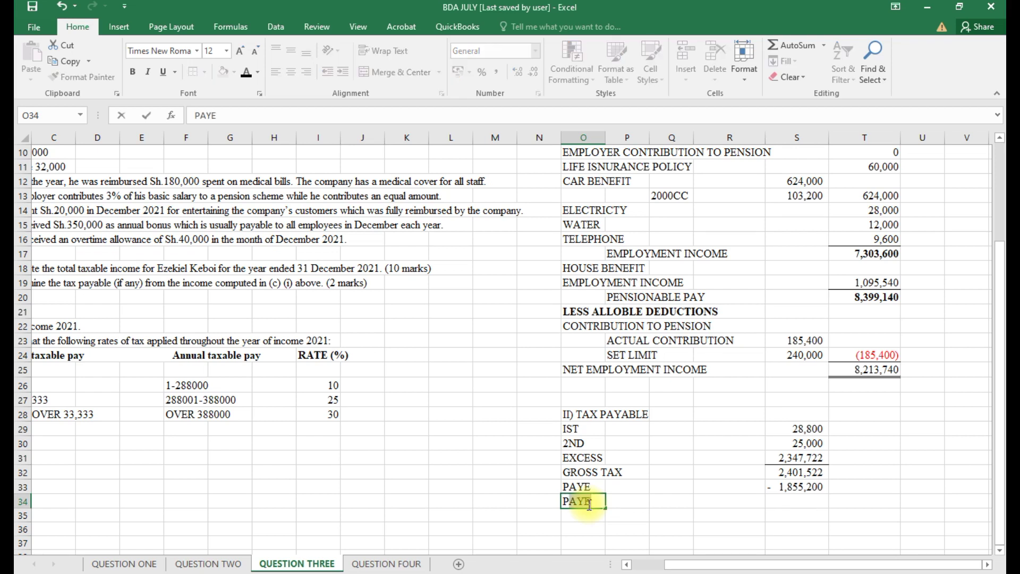
text(SONA)
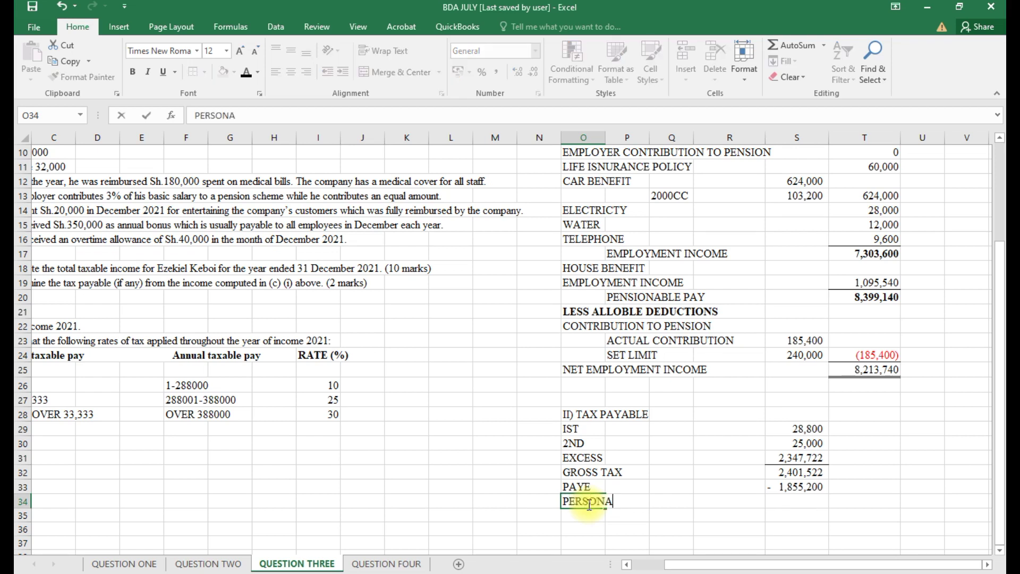
text(L RELIR)
key(BackSpace)
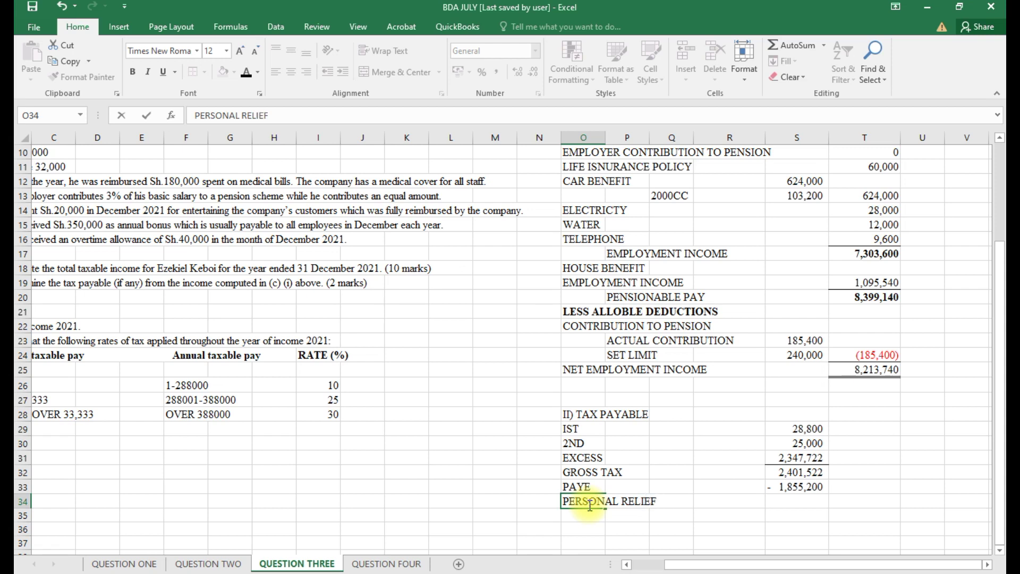
click(787, 503)
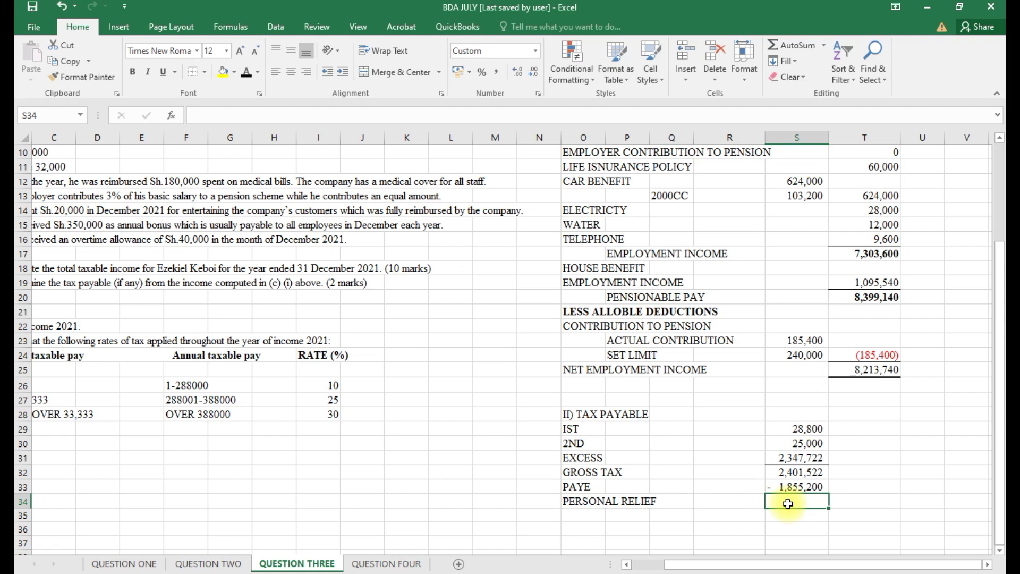
text(=-28800)
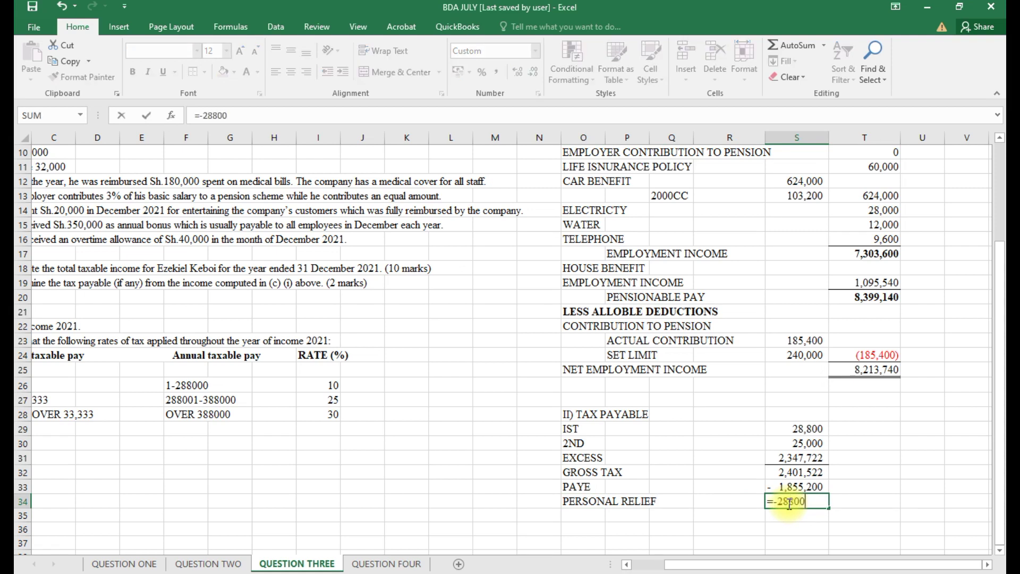
key(Return)
Add an INSURANCE RELIEF row computed as 15% of the life insurance premium (=T11*.15).
click(587, 515)
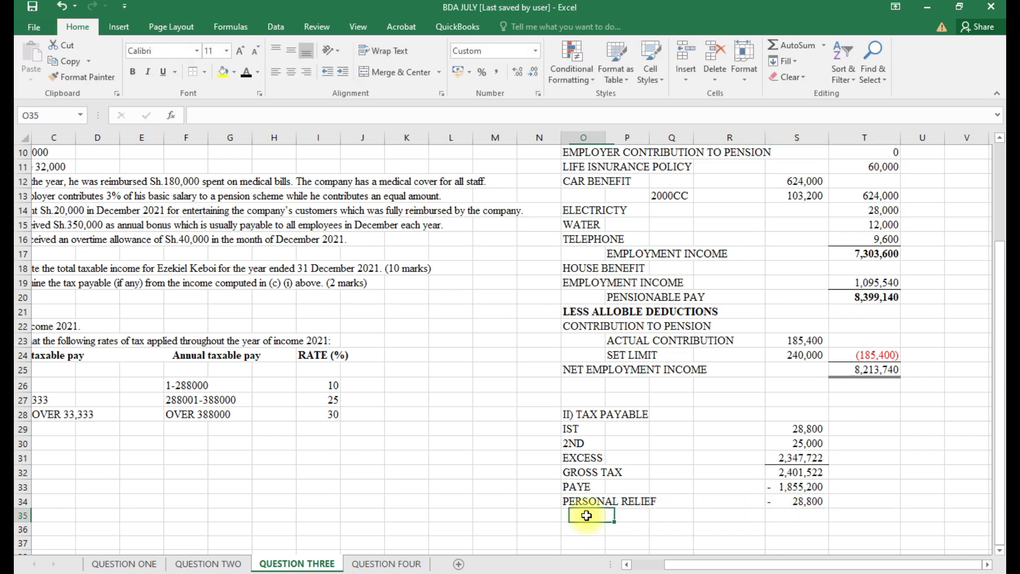
text(INS)
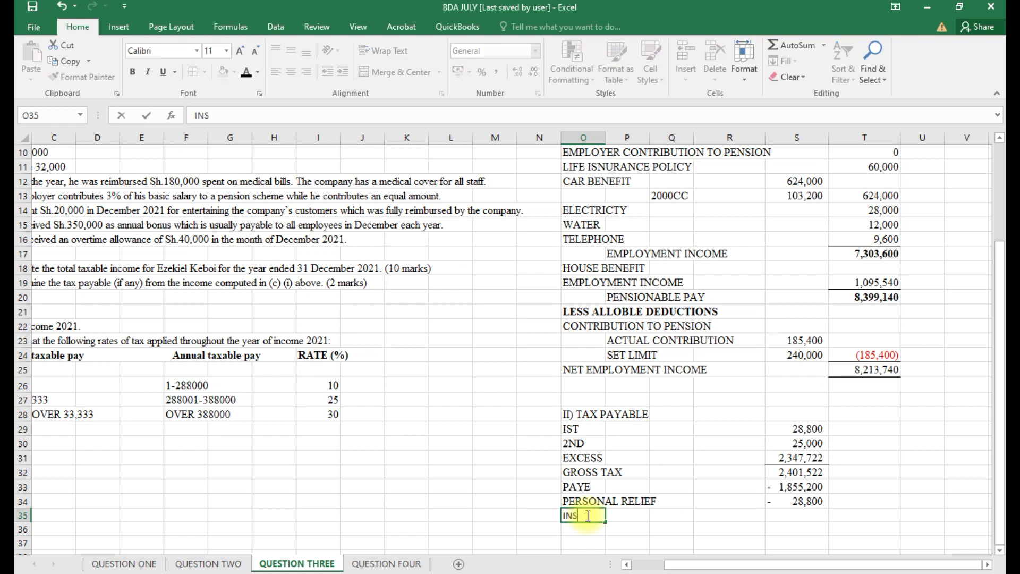
text(URANCR)
text( RELI)
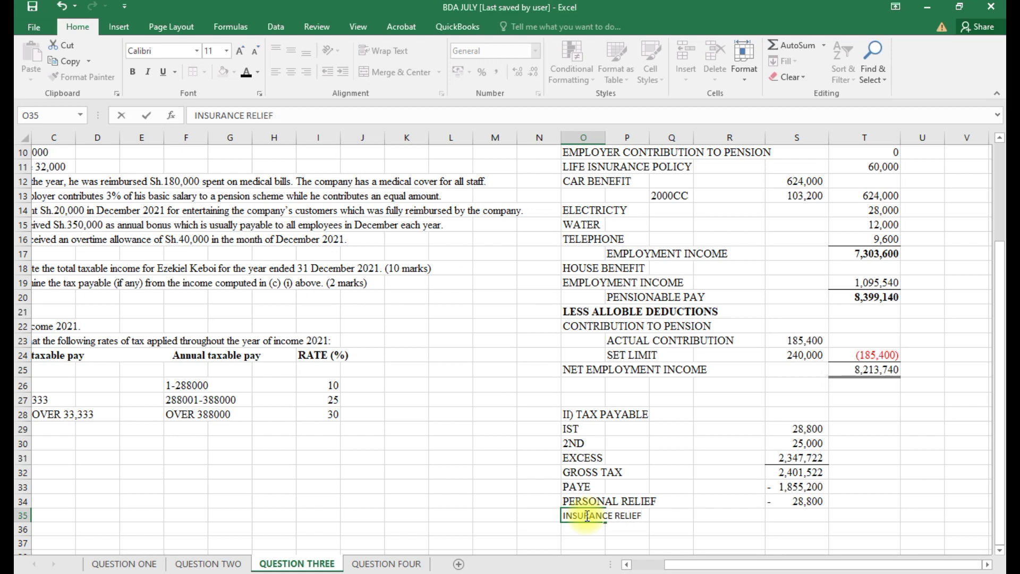
text(EF)
click(729, 517)
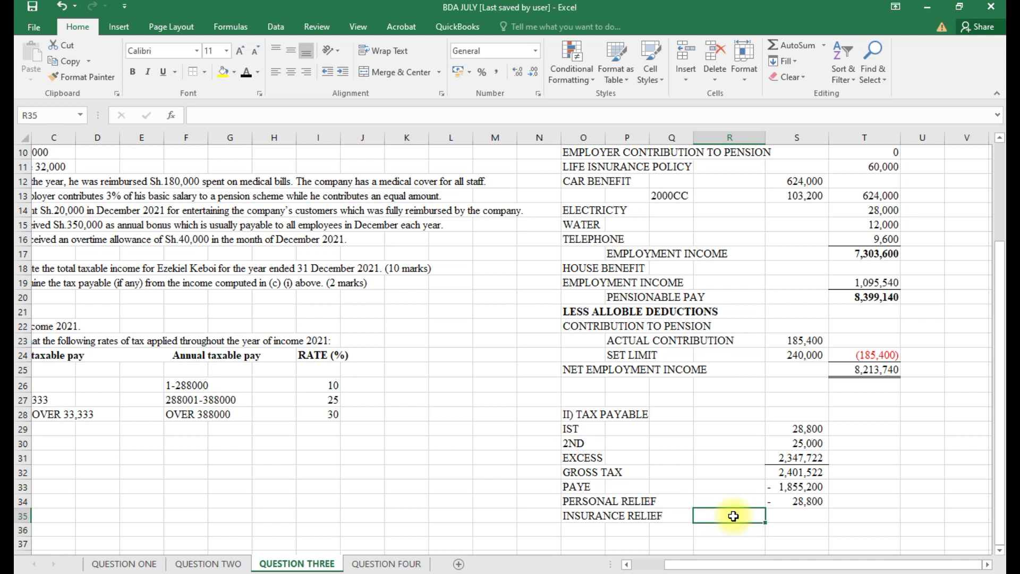
text(=)
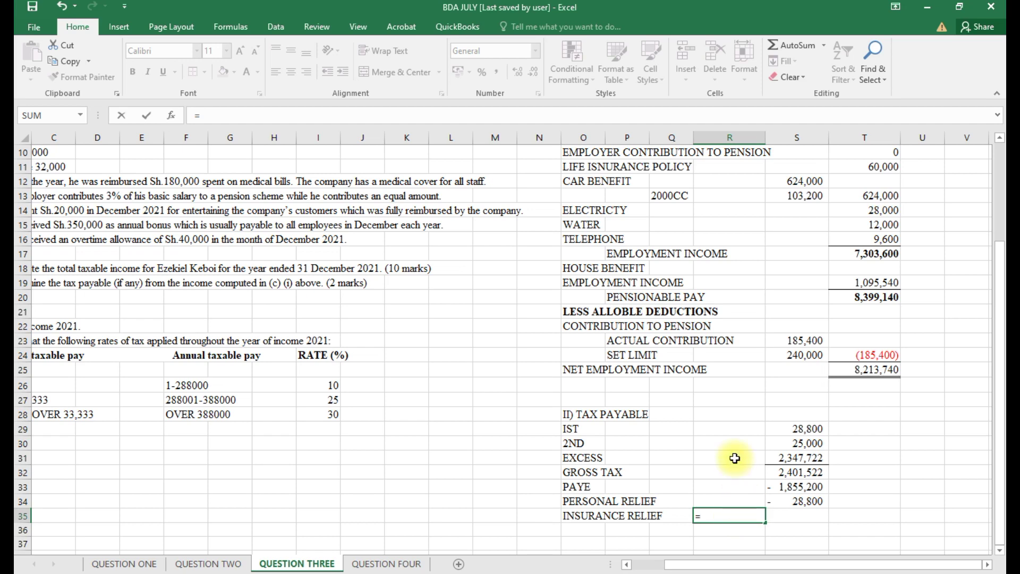
scroll(733, 452, up, 2)
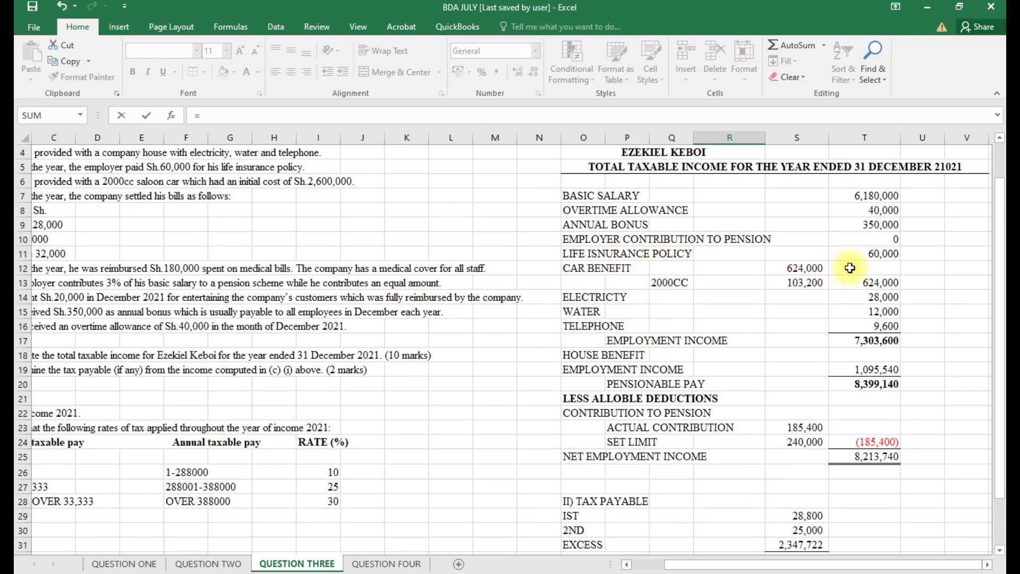
click(571, 256)
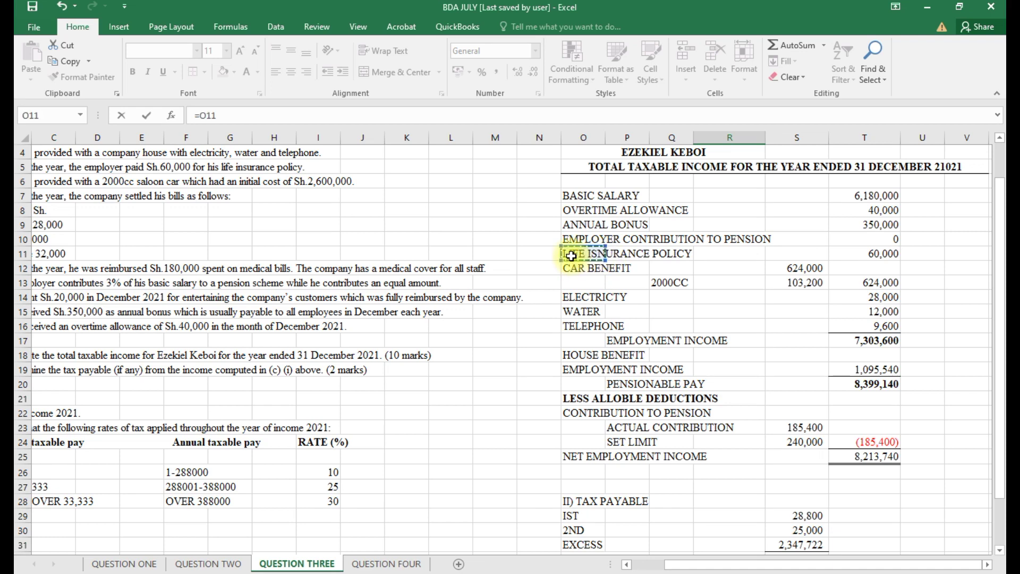
click(879, 254)
scroll(803, 337, down, 2)
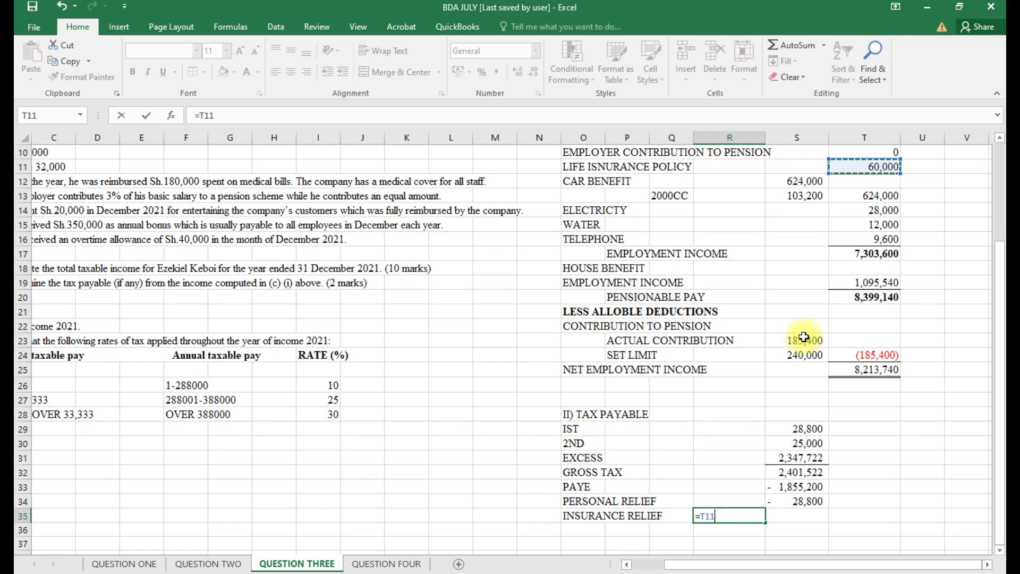
text(*.15)
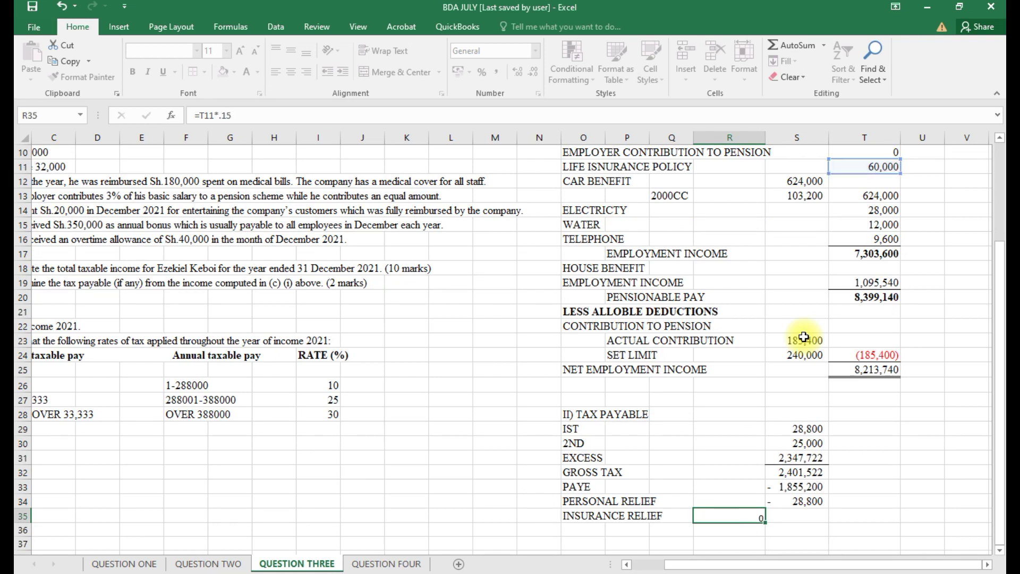
key(Return)
Add a SET LIMIT row below it with a value of 60,000.
click(618, 530)
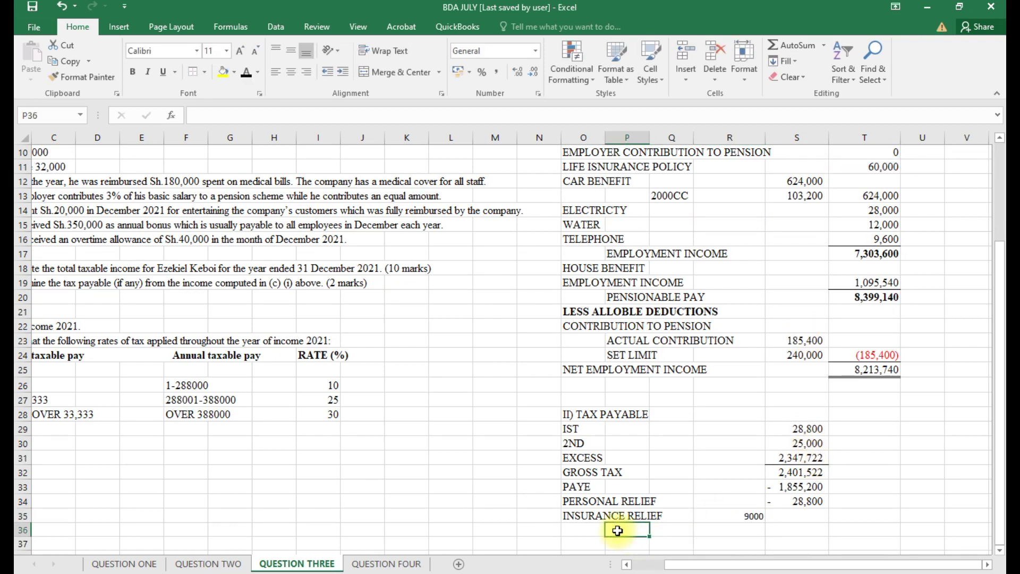
text(SET)
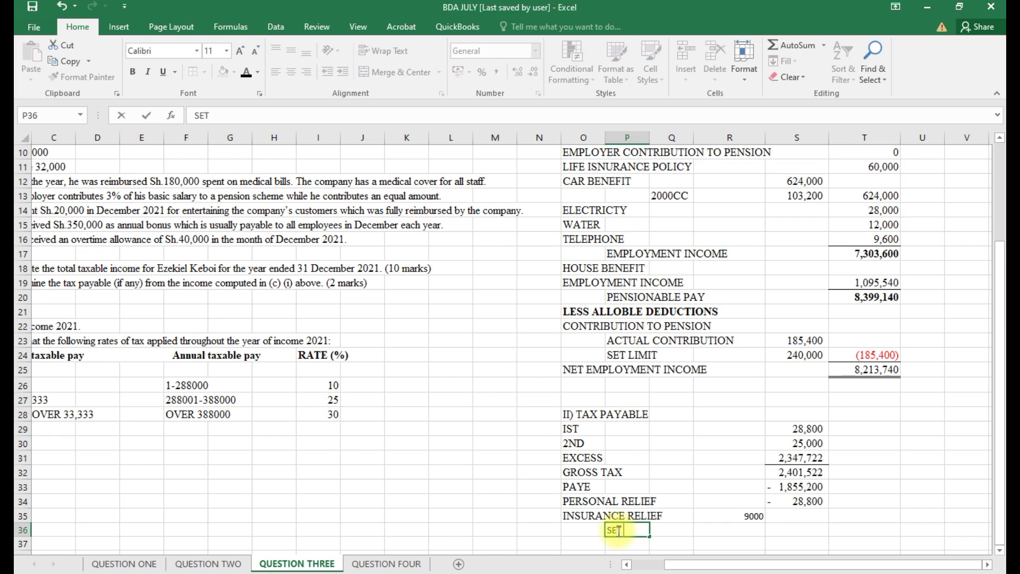
text( LIMIT)
click(739, 529)
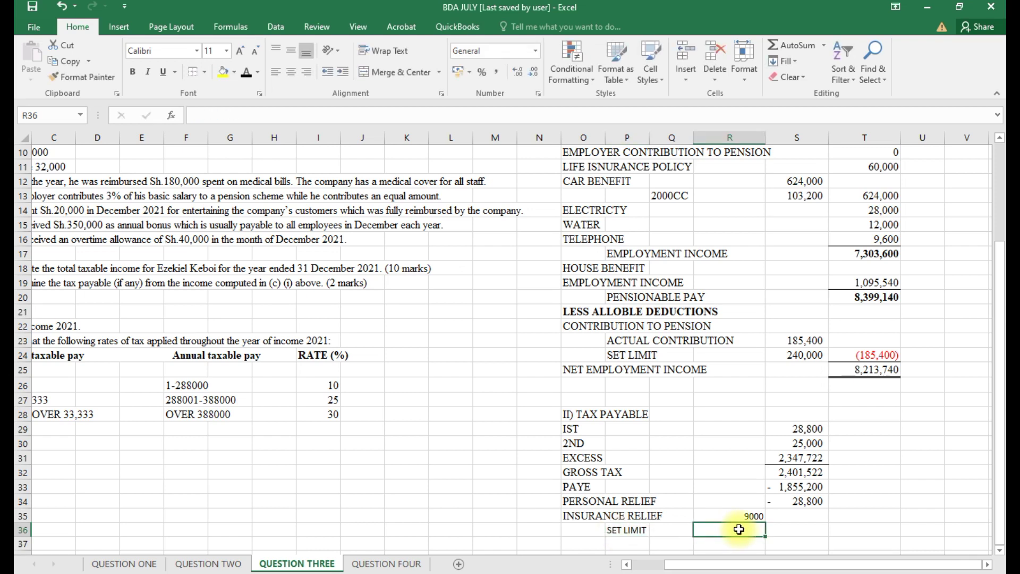
text(=)
text(40000)
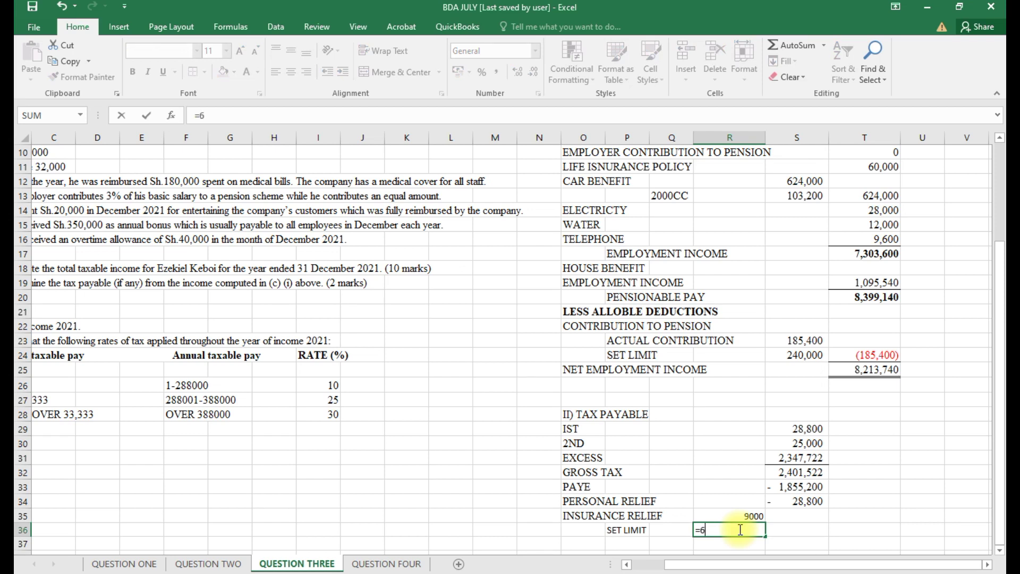
key(Return)
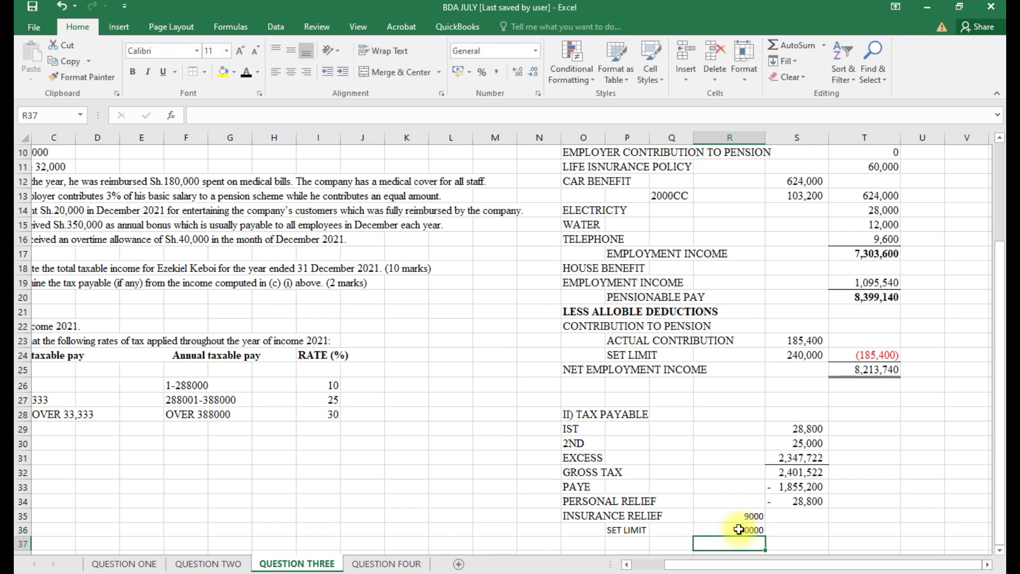
Deduct the 9,000 insurance relief as a negative (=-R35) in the tax column.
click(806, 533)
text(-)
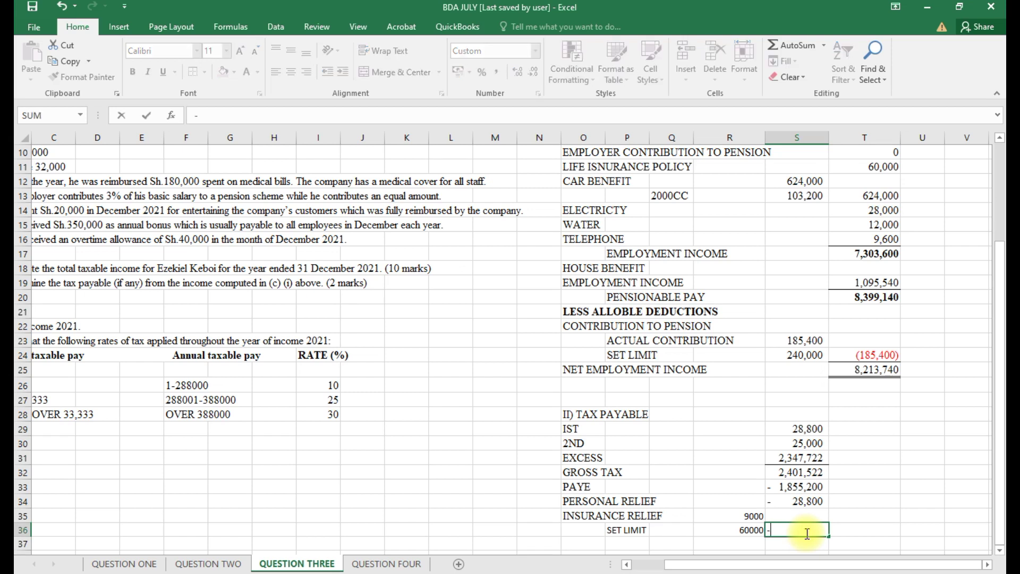
key(BackSpace)
text(=-)
click(761, 517)
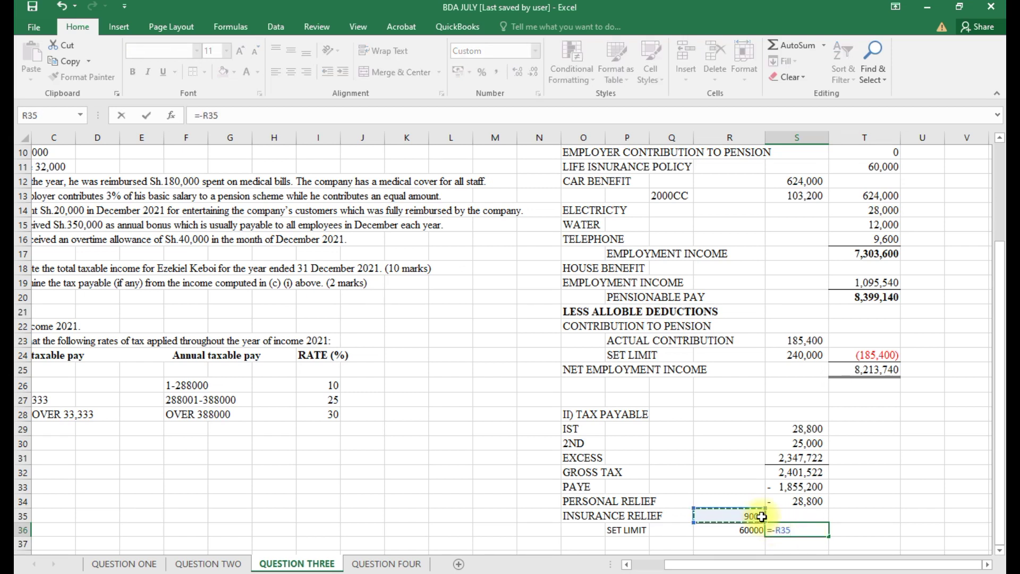
key(Return)
scroll(760, 516, down, 1)
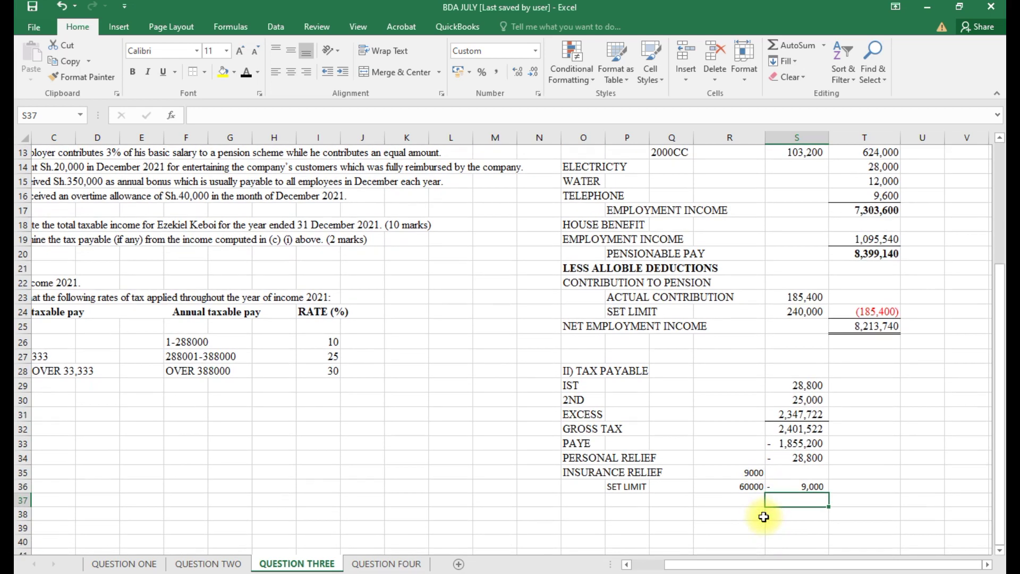
scroll(761, 516, up, 4)
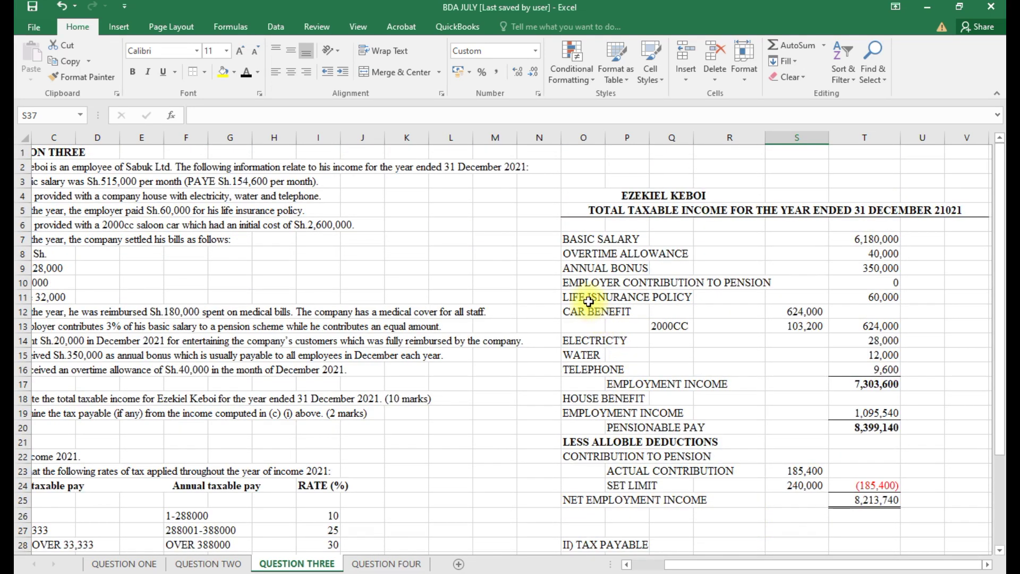
Fix the 'LIFE ISNURANCE POLICY' label so it reads 'LIFE INSURANCE POLICY'.
click(575, 296)
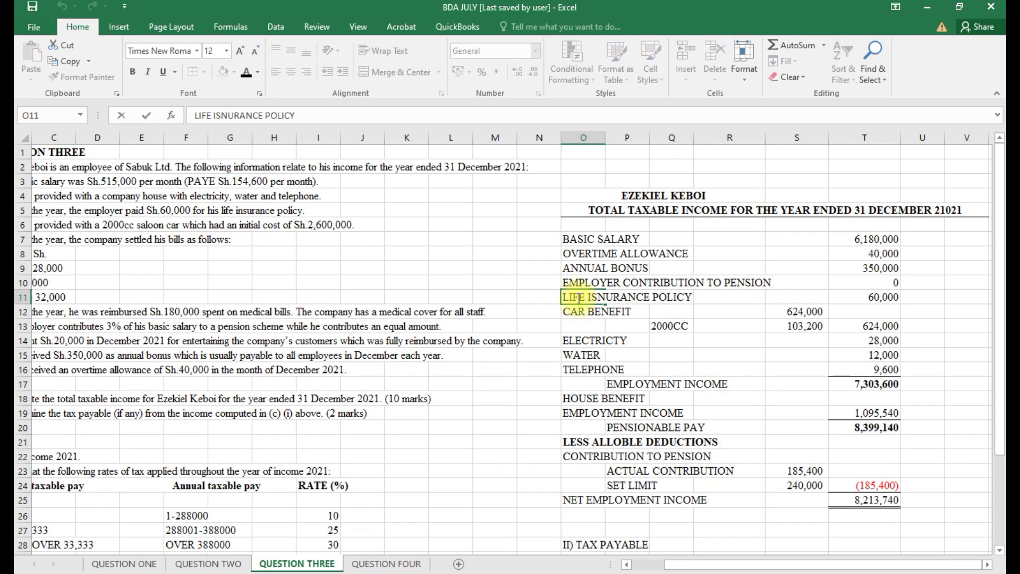
key(Return)
double_click(578, 298)
key(BackSpace)
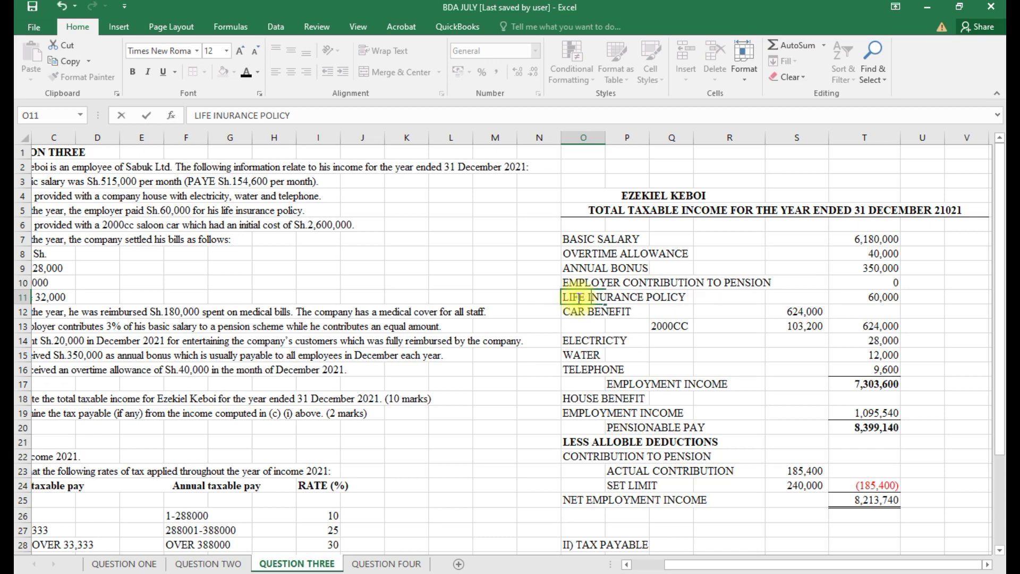
text(S)
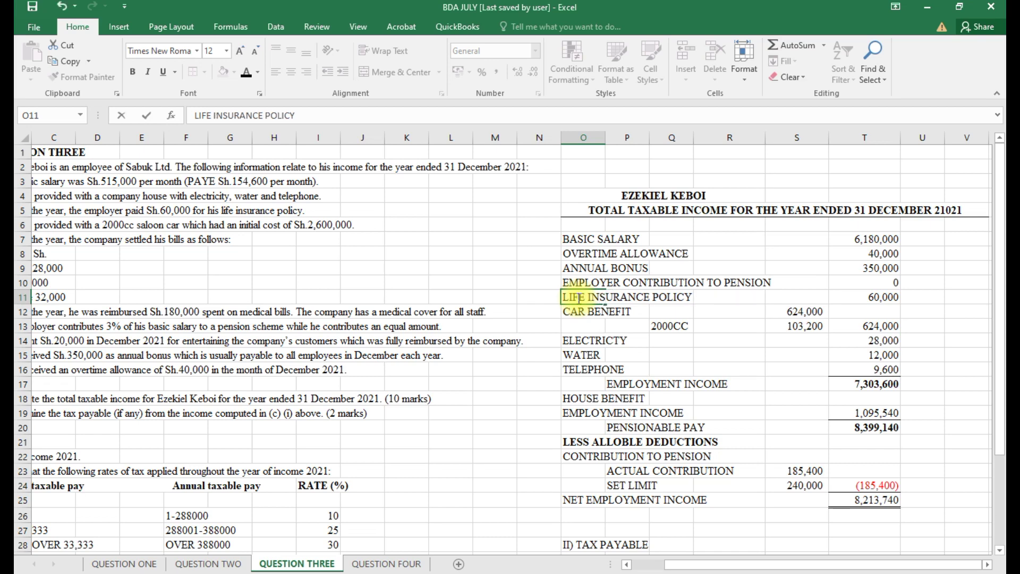
scroll(672, 345, down, 5)
Add a NET TAX PAYABLE row that sums S32:S36 with AutoSum, giving 508,522.
click(868, 385)
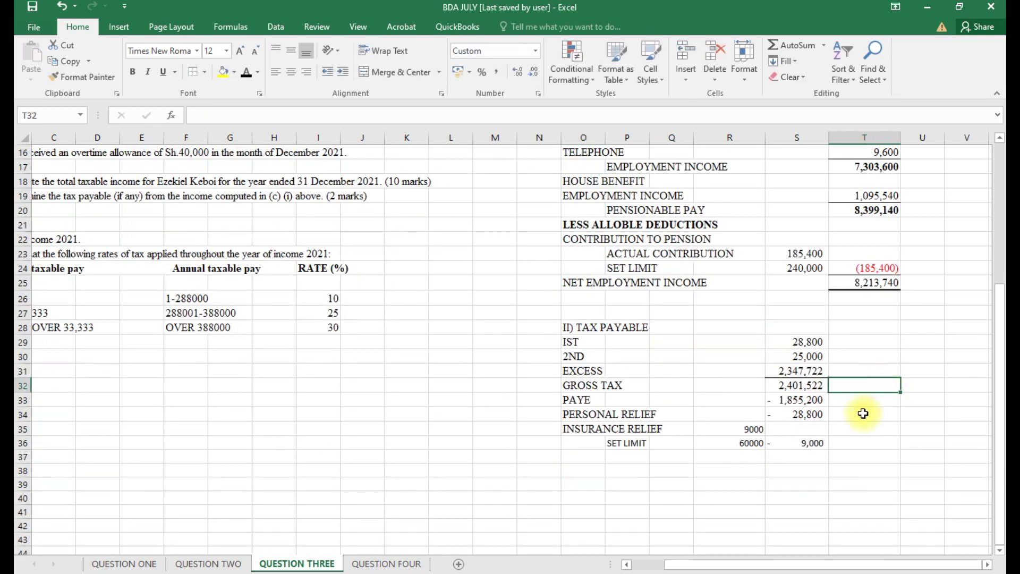
click(801, 441)
click(576, 456)
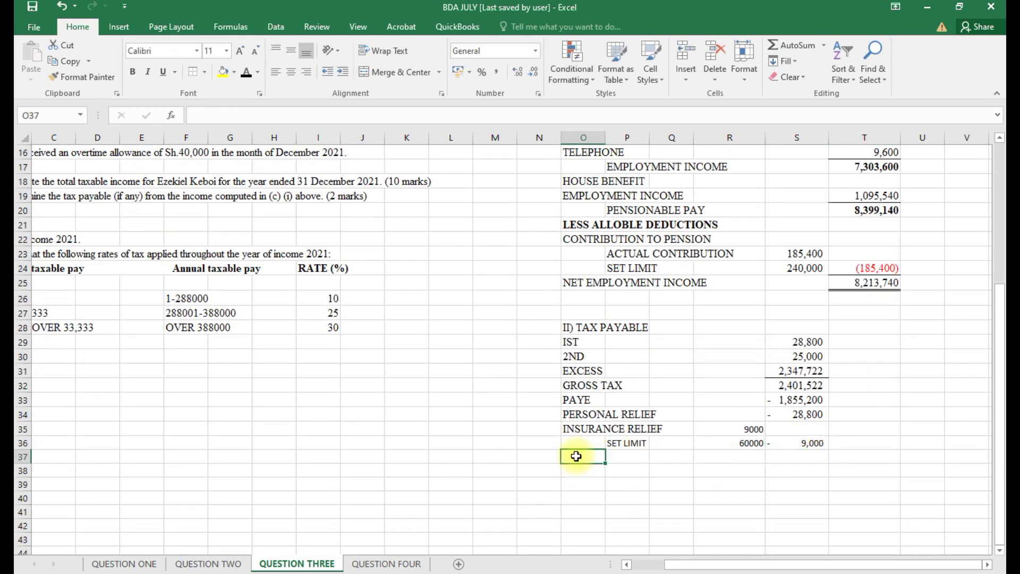
text(NET T)
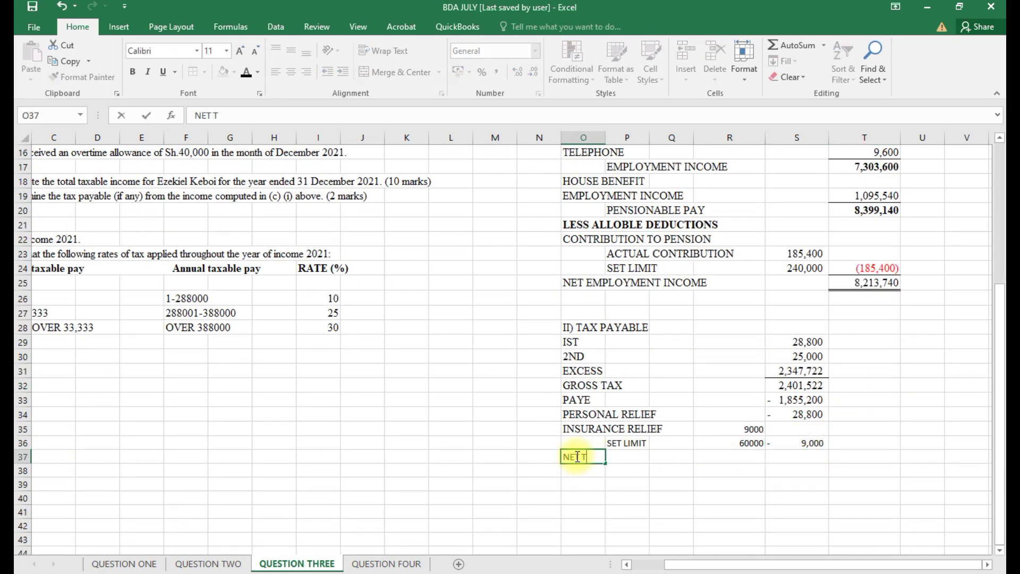
text(AX PAYABLE)
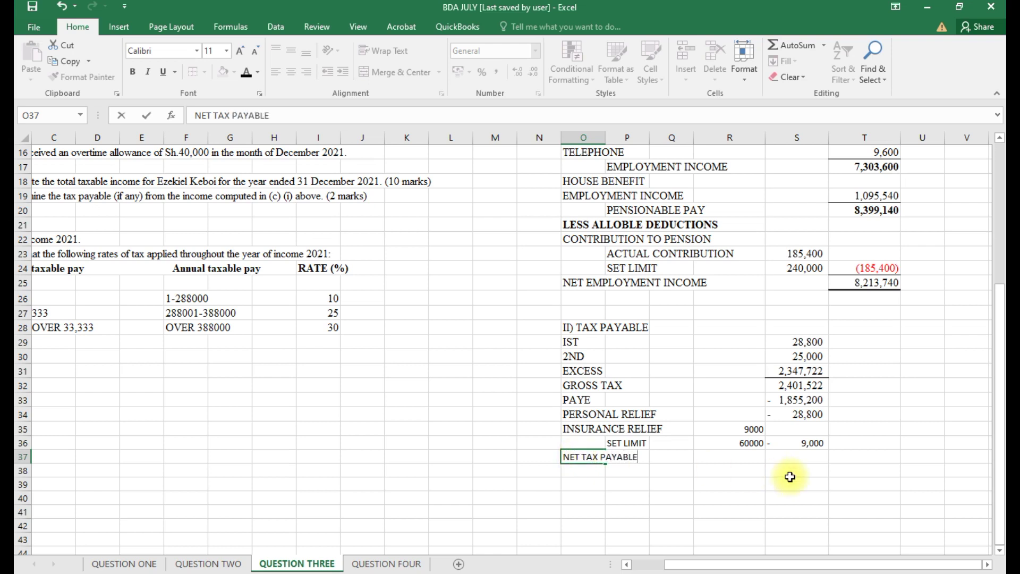
click(798, 459)
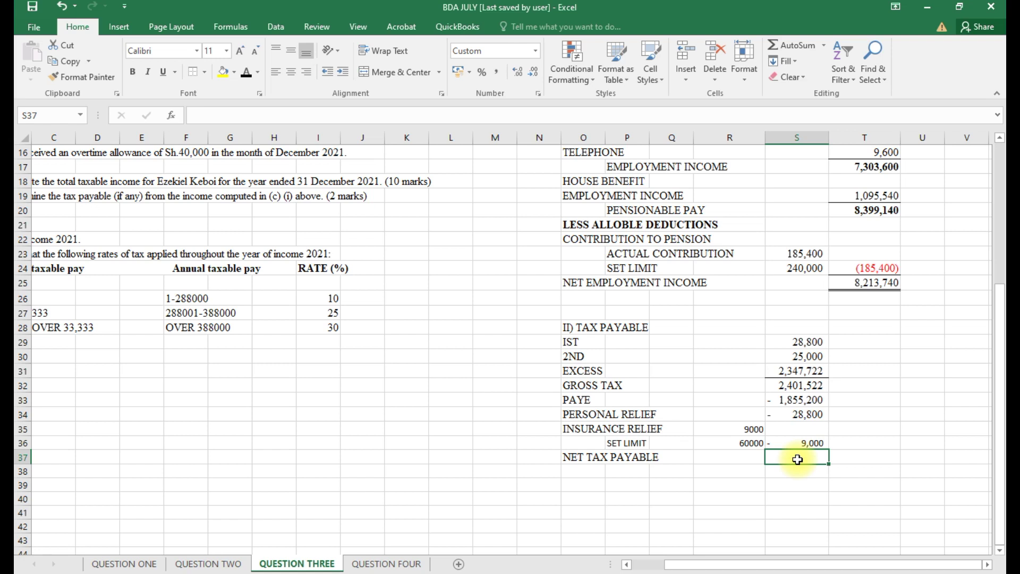
key(alt+equal)
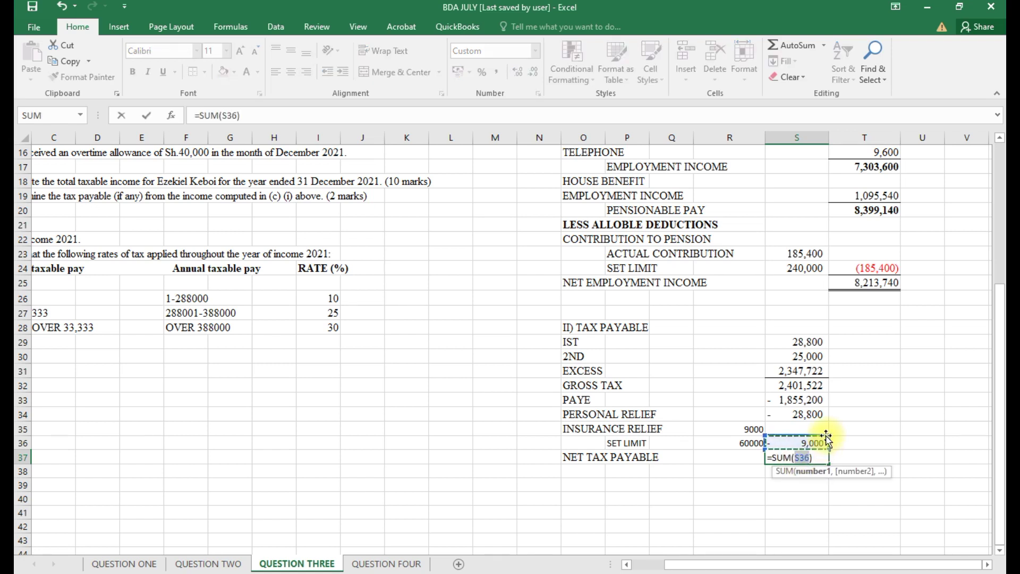
drag(825, 438, 821, 385)
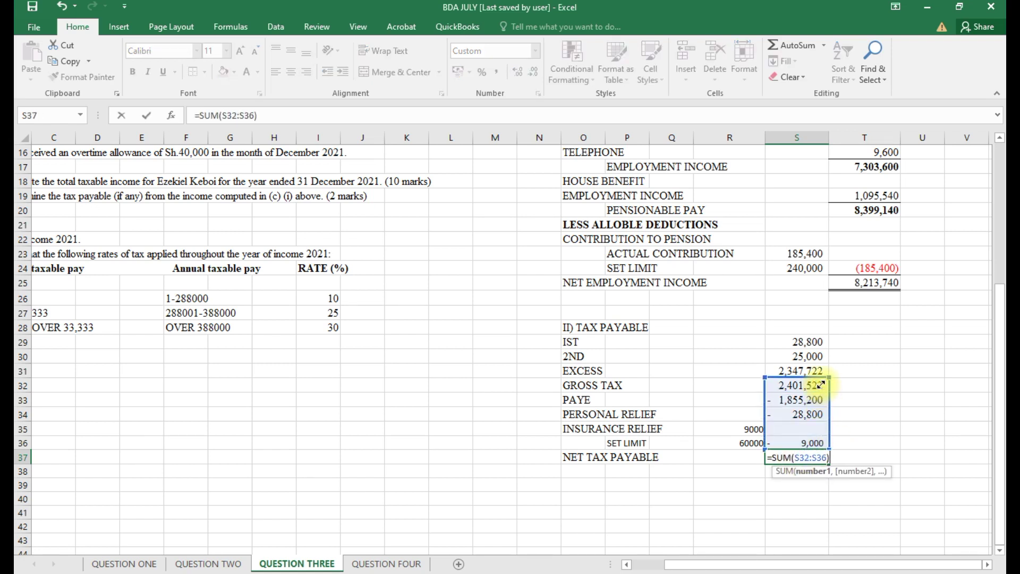
key(Return)
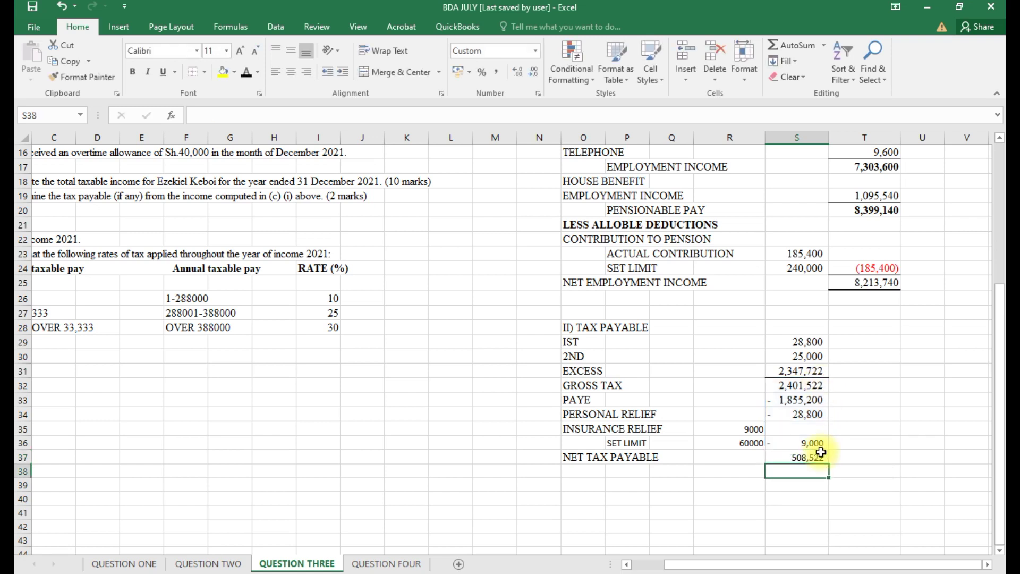
click(801, 458)
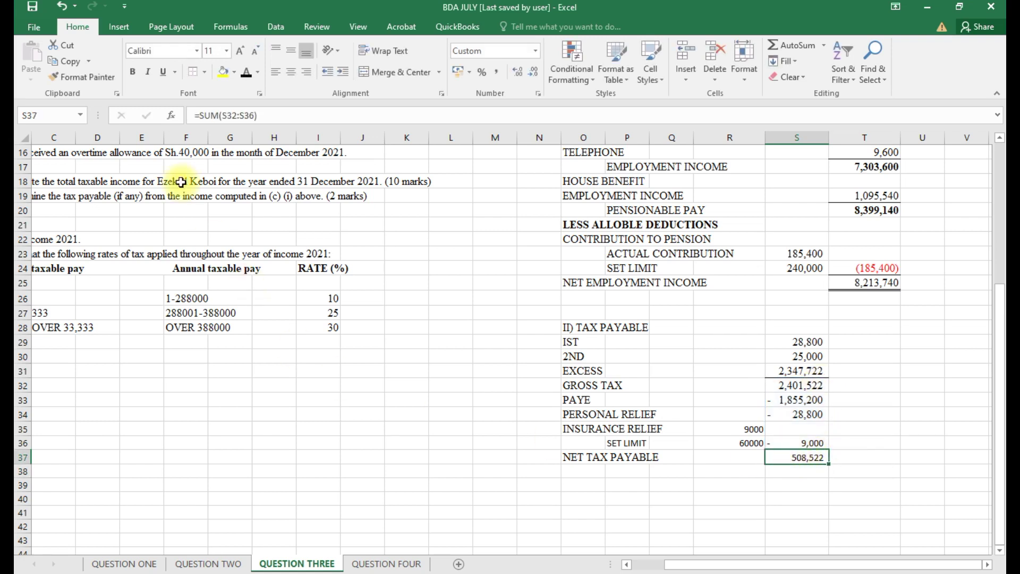
Give the 508,522 total a top and thick bottom border and make it bold.
click(205, 74)
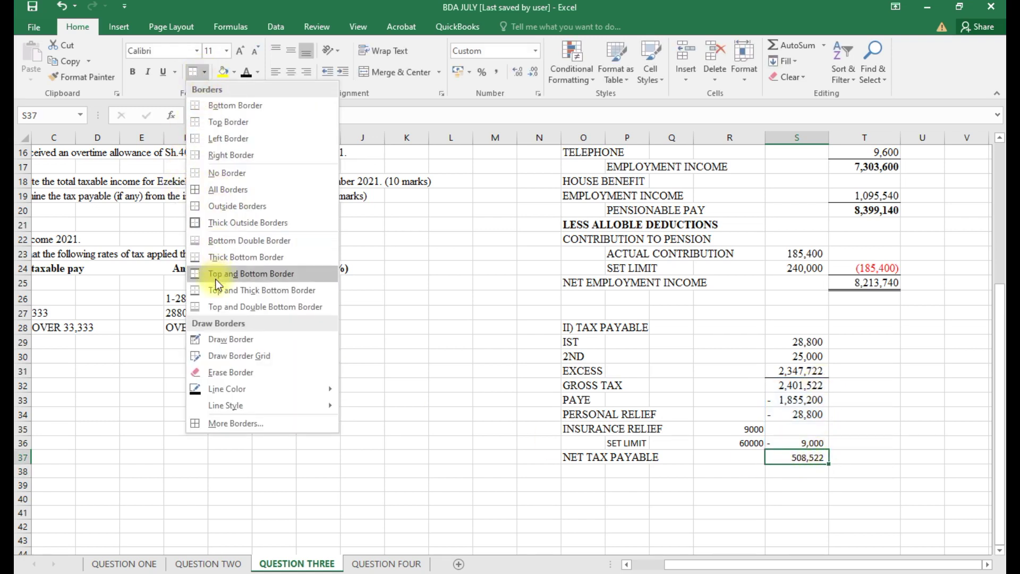
click(222, 296)
click(797, 484)
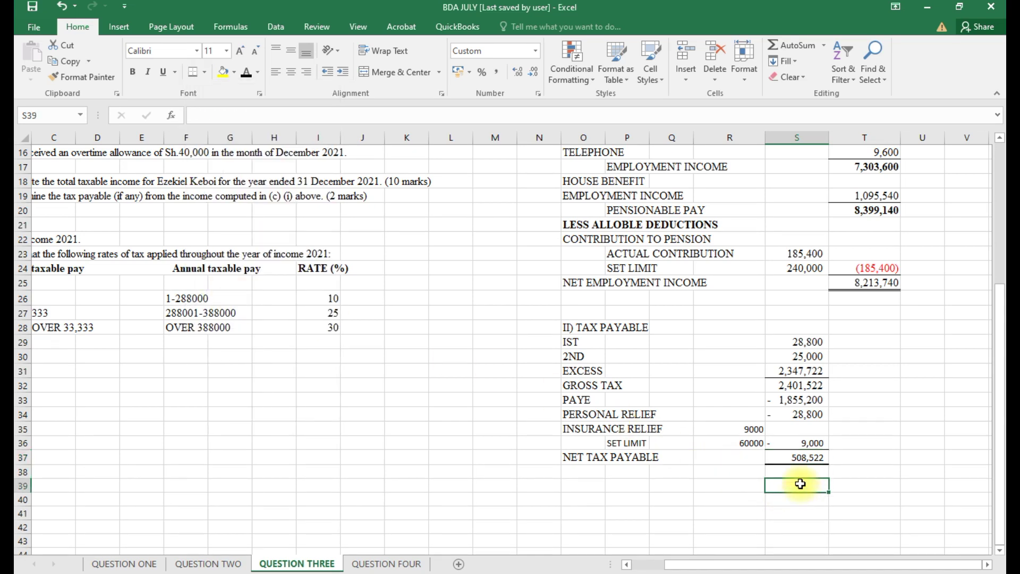
click(797, 458)
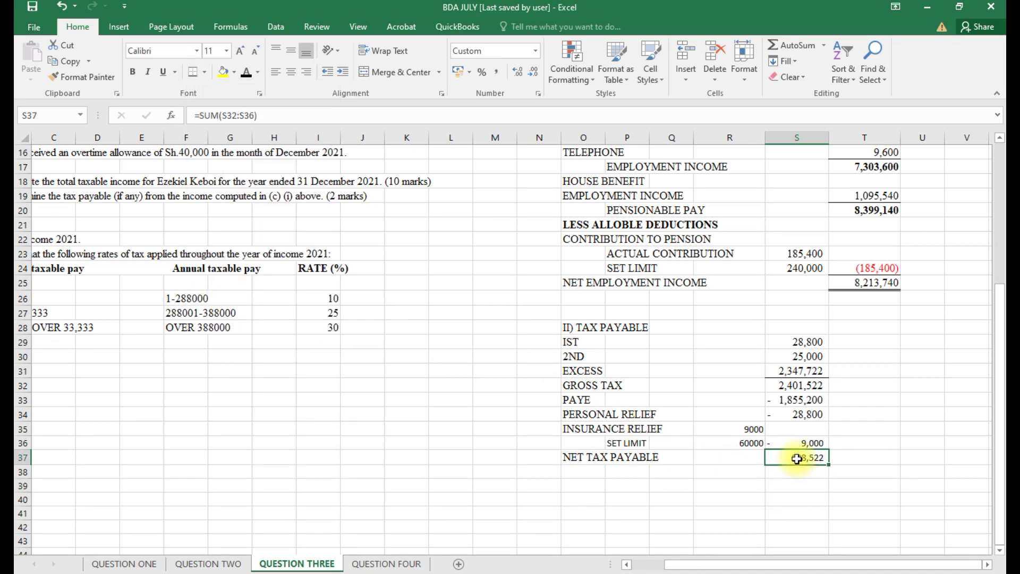
key(ctrl+b)
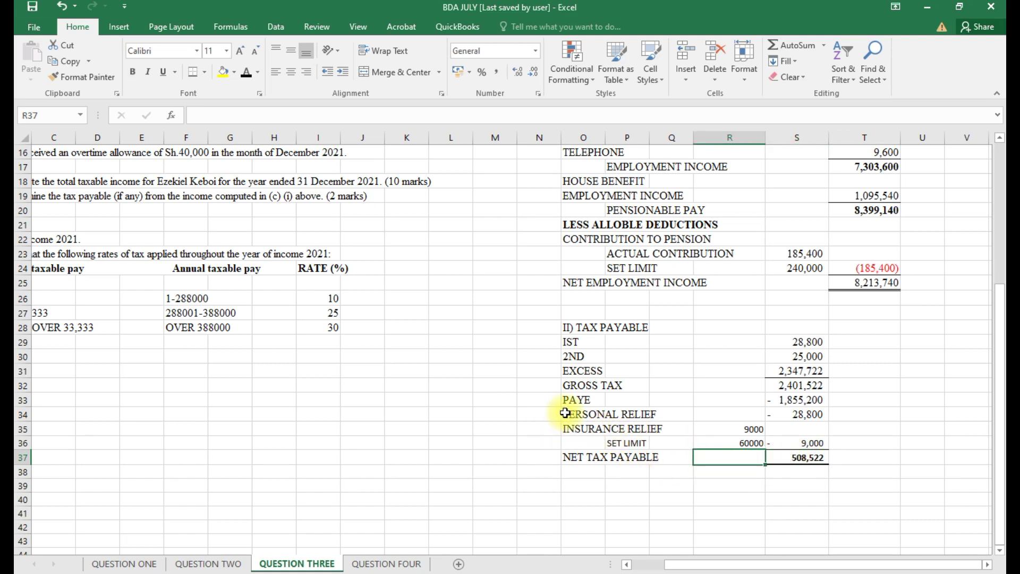
Check the font of the relief and net tax payable rows, leaving it unchanged.
drag(563, 413, 804, 471)
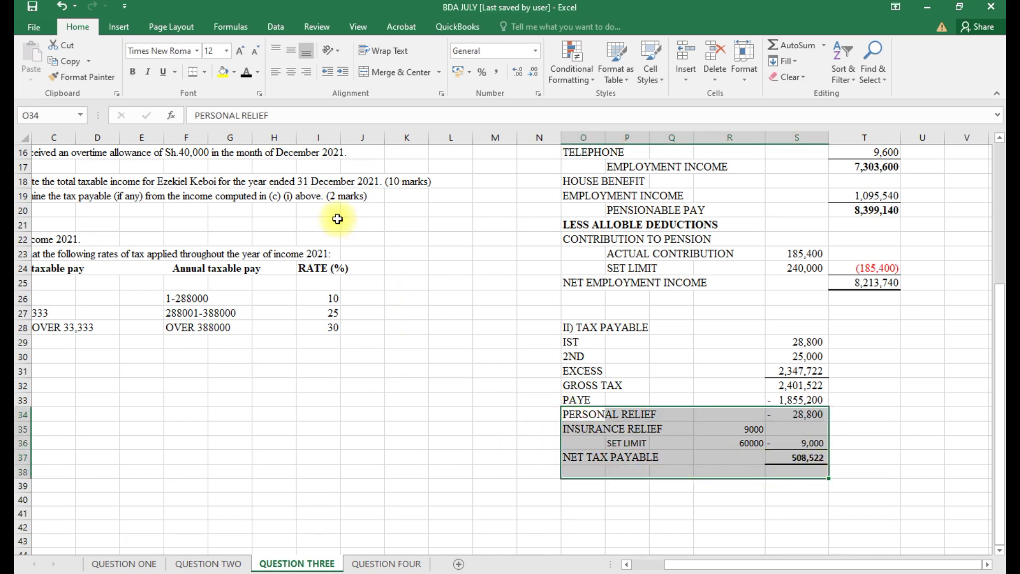
key(Return)
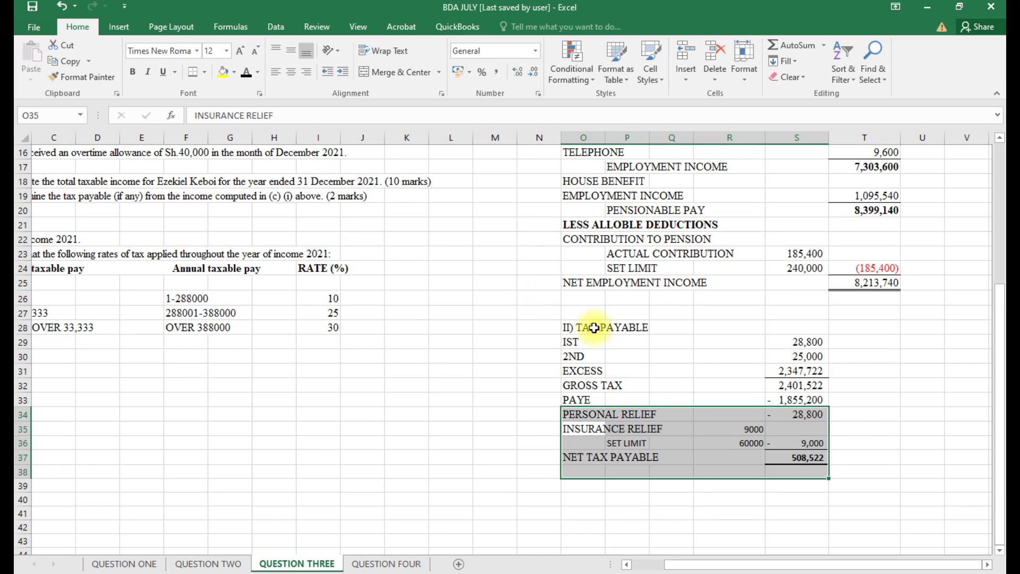
click(196, 53)
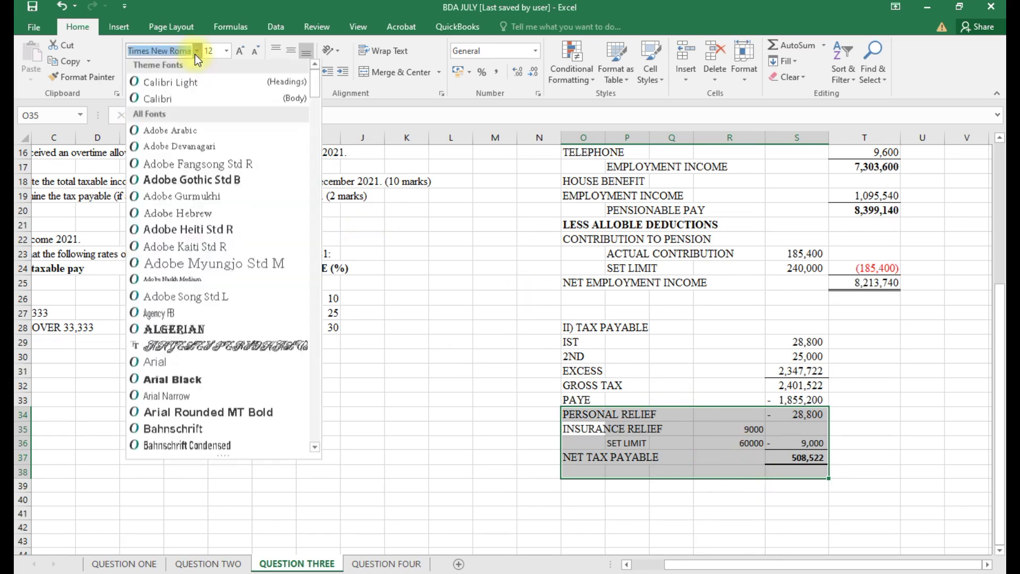
click(196, 54)
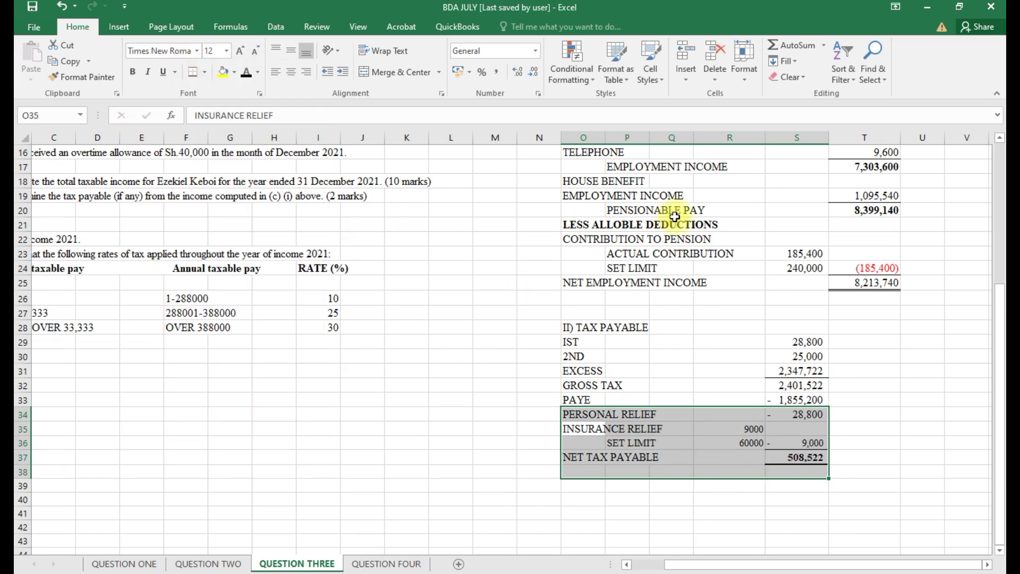
click(892, 460)
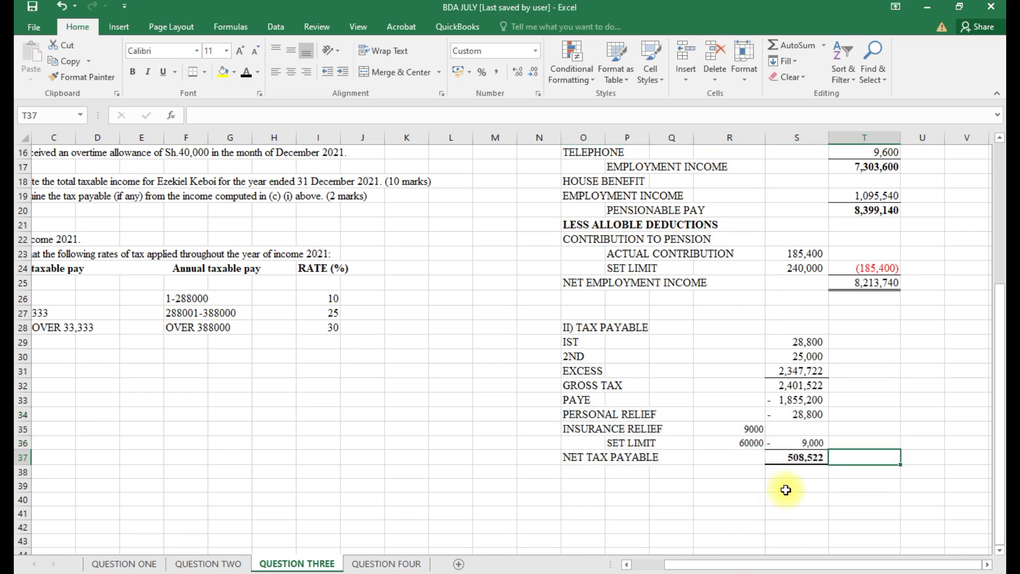
scroll(786, 489, up, 1)
Make the 8,213,740 net employment income total bold.
click(881, 321)
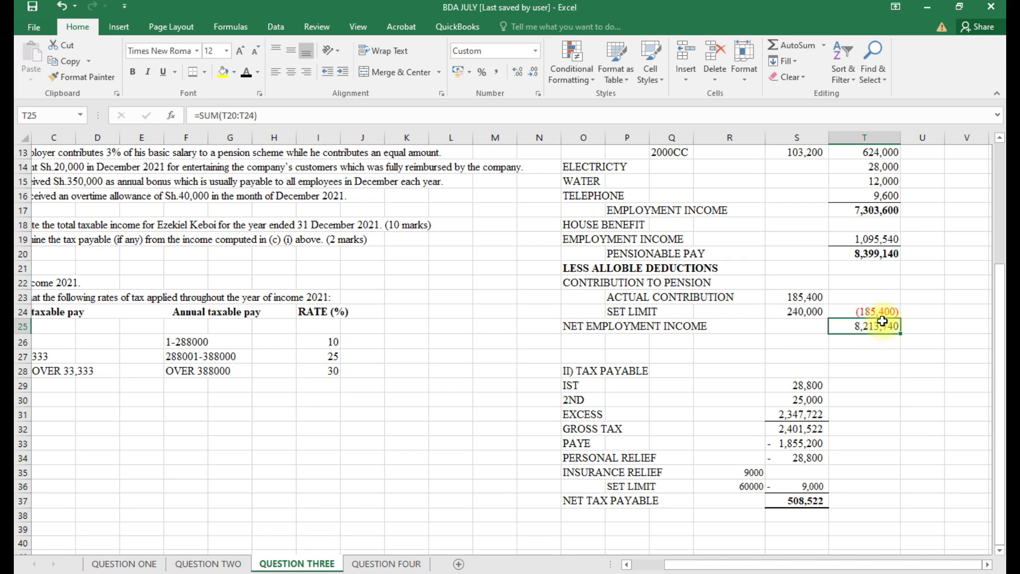
key(ctrl+b)
scroll(887, 367, up, 2)
scroll(889, 372, up, 2)
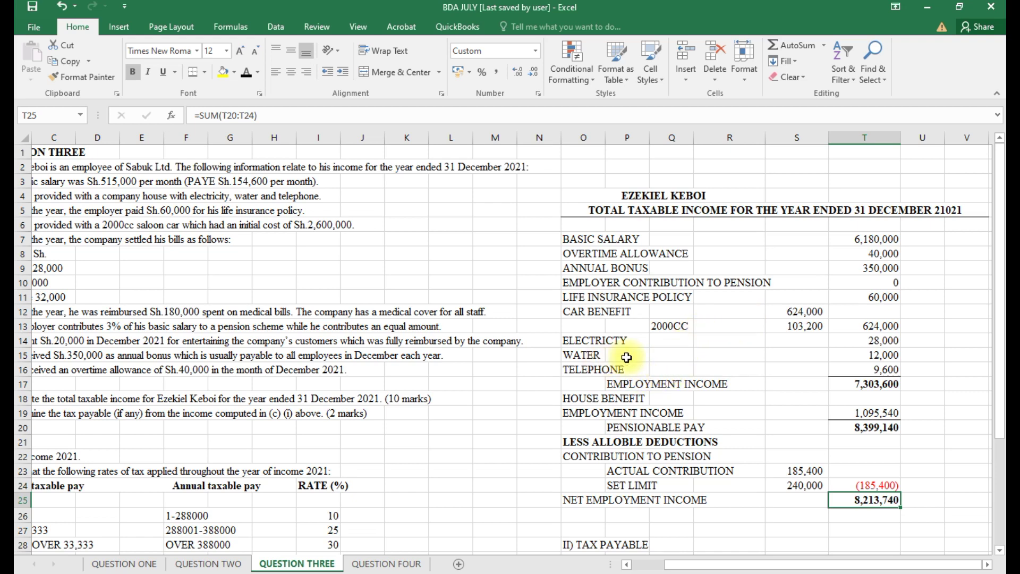
Scroll through the finished QUESTION THREE sheet to review the computation.
scroll(632, 388, down, 3)
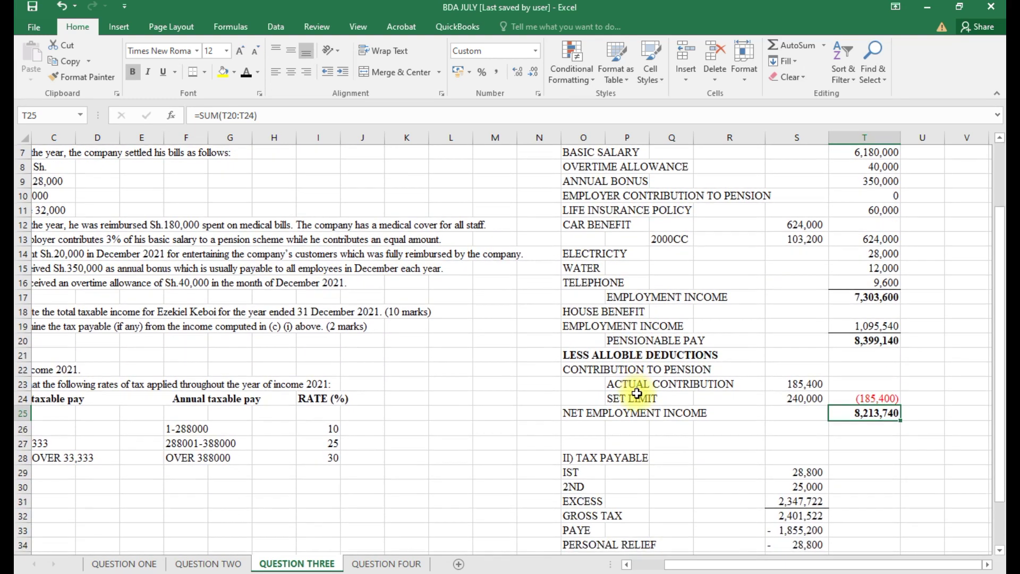
scroll(637, 393, down, 1)
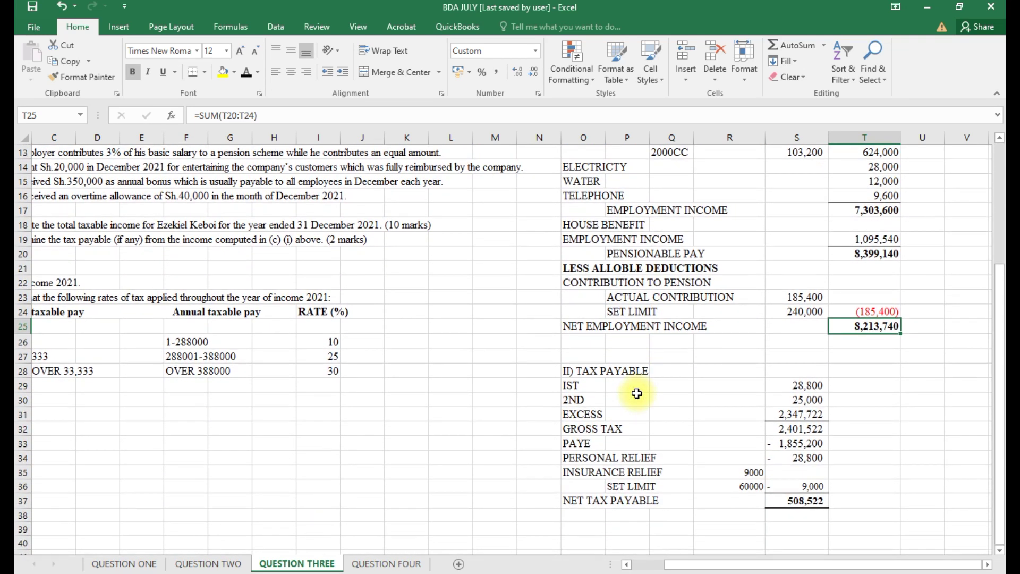
scroll(637, 393, down, 1)
scroll(637, 393, up, 5)
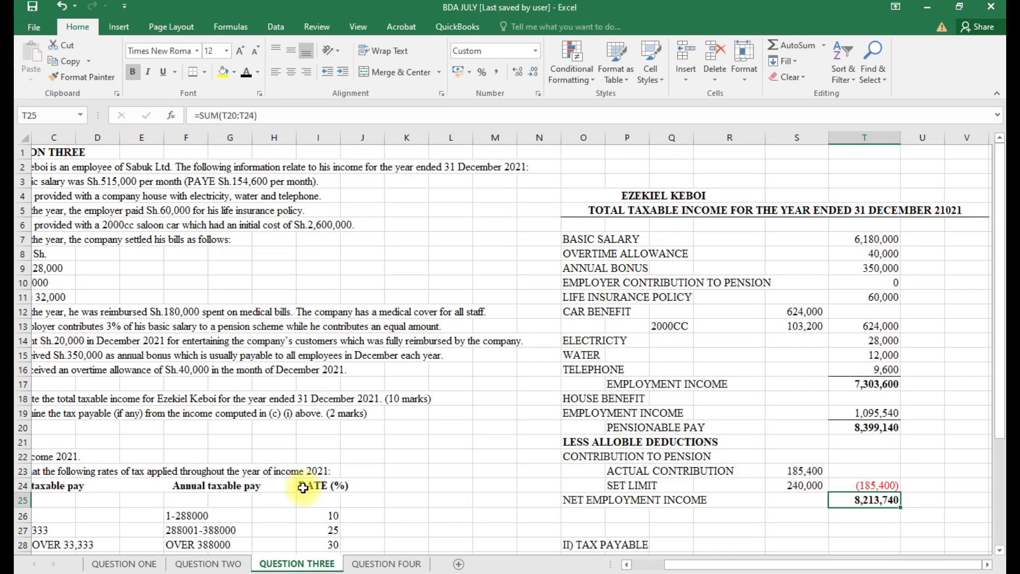
drag(661, 566, 648, 568)
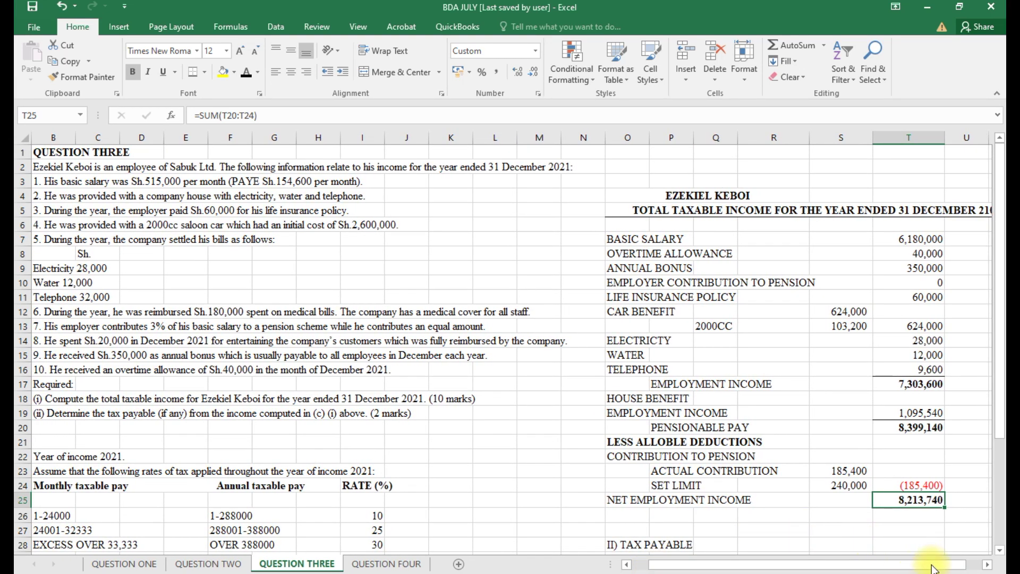